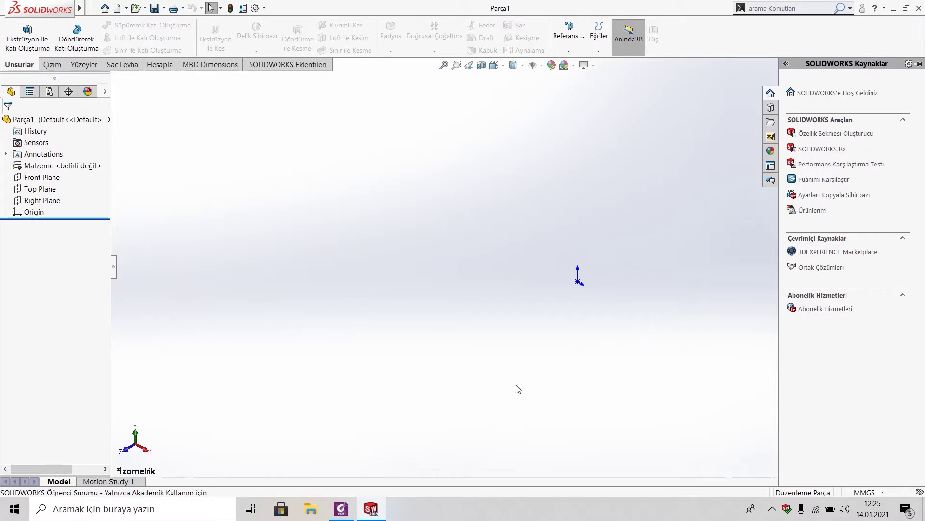
- Bring the screwdriver reference drawing PDF to the front in Foxit PhantomPDF
left_click(343, 509)
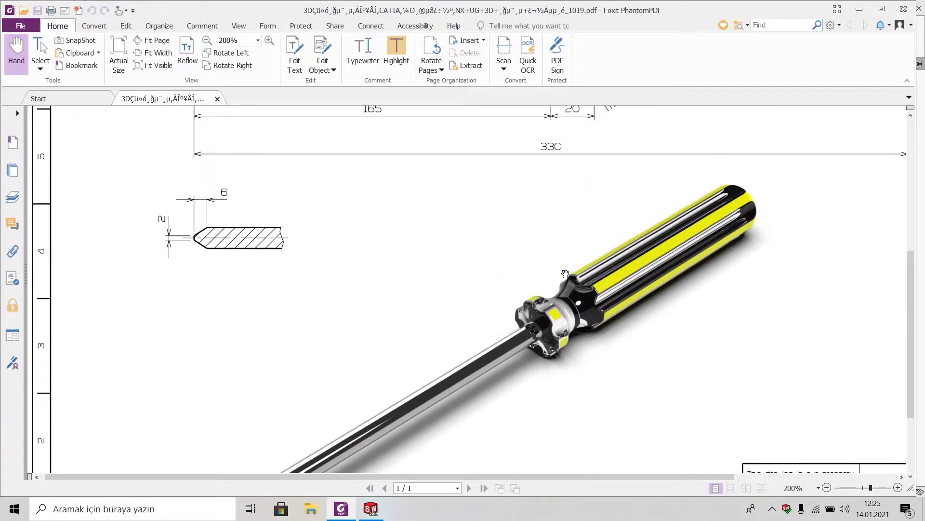
- Scroll through the dimensioned screwdriver drawing, then go back to the empty SOLIDWORKS part Parça1
scroll(520, 265, "down", 1)
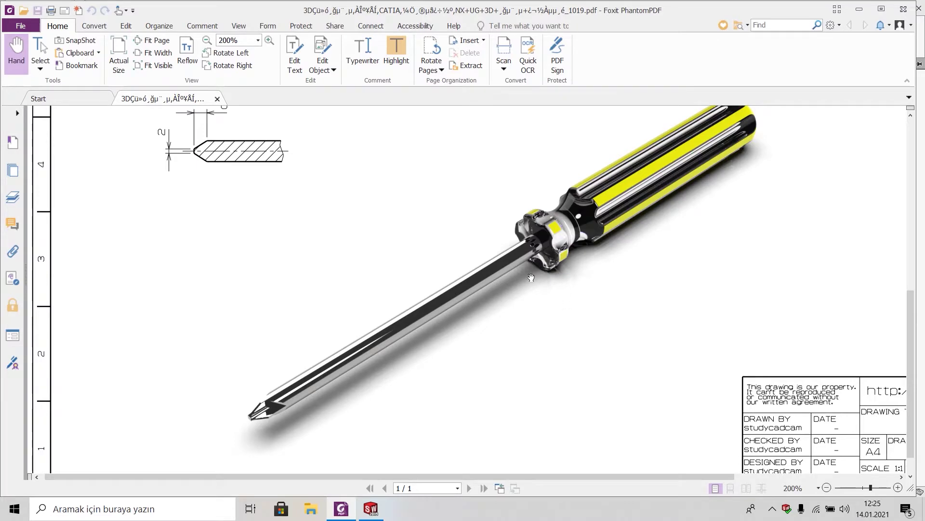
scroll(549, 252, "down", 1, "ctrl")
scroll(559, 246, "down", 1)
scroll(567, 241, "down", 1)
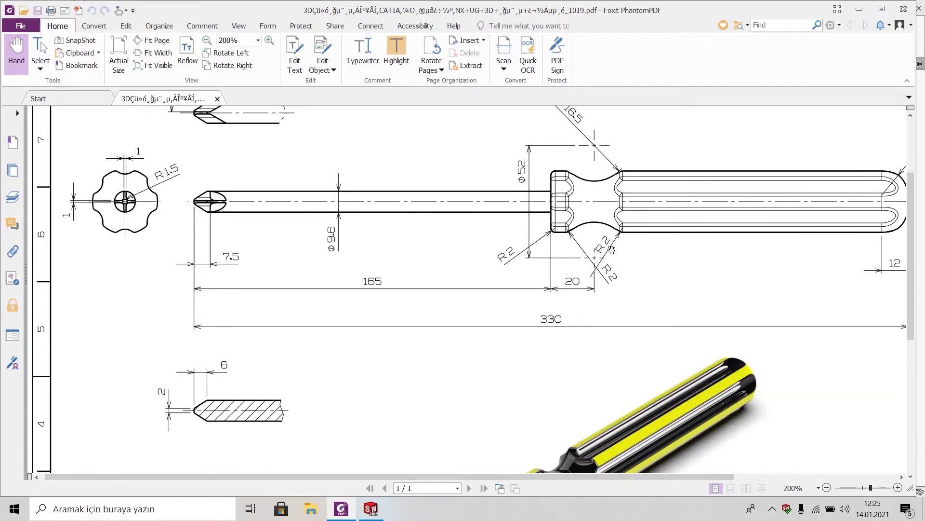
scroll(570, 240, "down", 1)
scroll(527, 232, "up", 1)
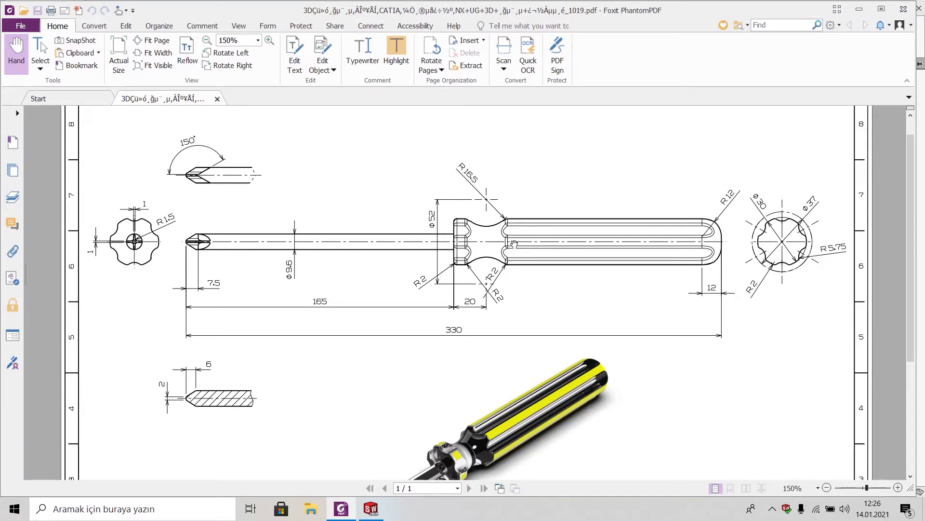
left_click(370, 508)
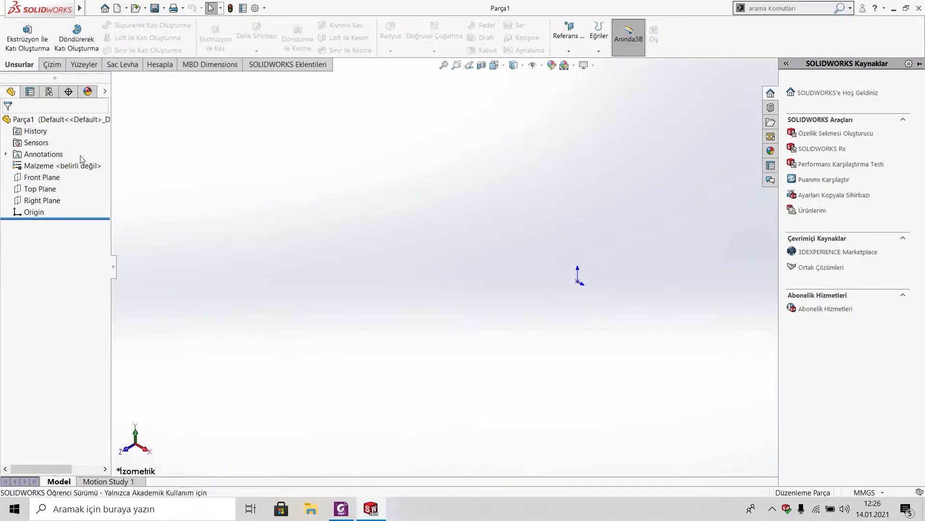
- Start a sketch on the Right Plane, viewed normal to it
right_click(66, 202)
left_click(99, 188)
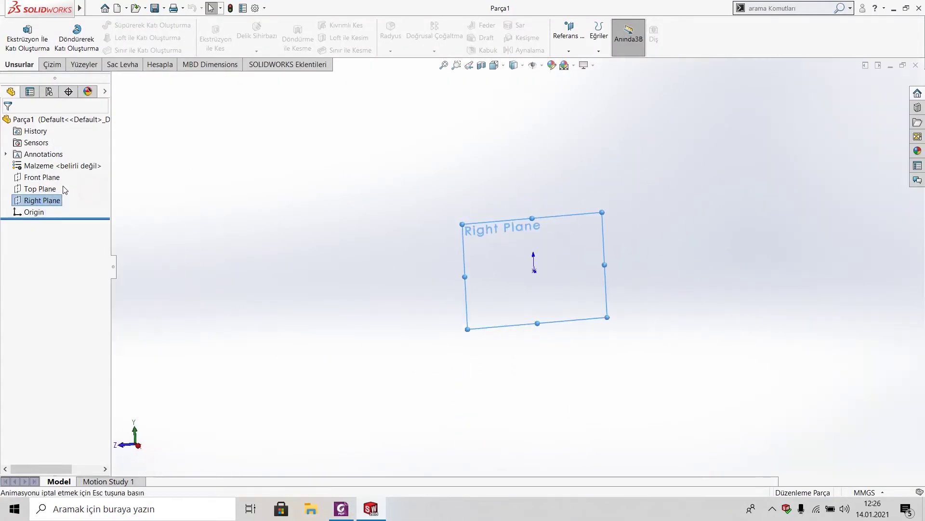
right_click(69, 201)
left_click(58, 186)
- Draw a horizontal centerline from the origin to the right
left_click(104, 25)
left_click(116, 50)
scroll(477, 270, "down", 3)
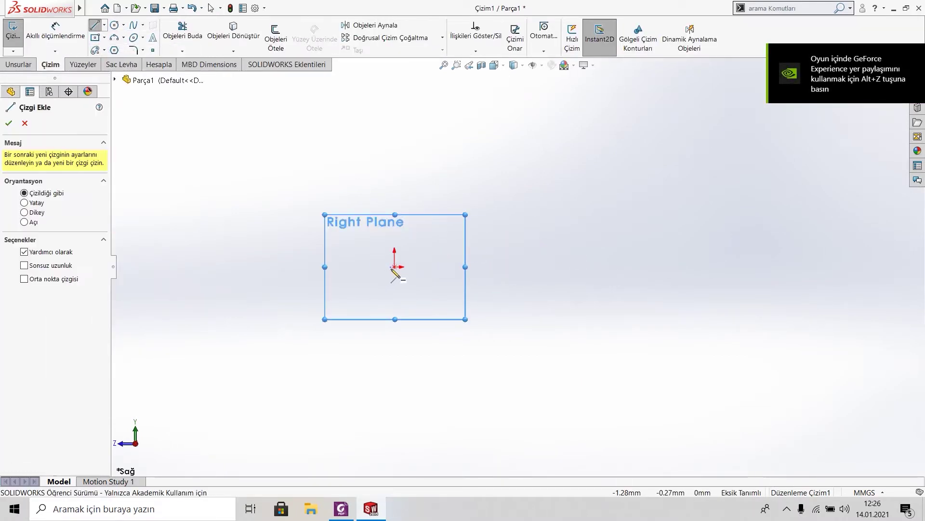
left_click(394, 267)
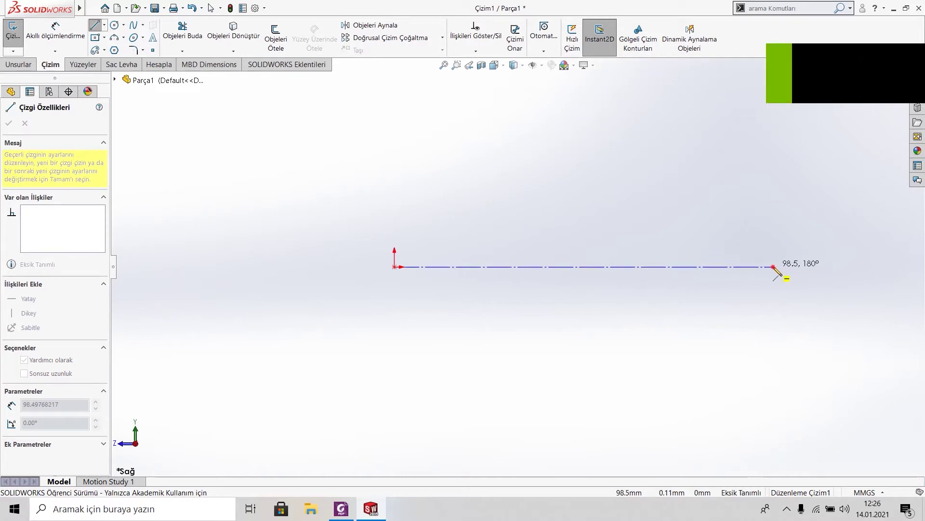
left_click(774, 266)
right_click(633, 240)
left_click(637, 221)
- Draw the handle's vertical right end and its top edge toward the left
left_click(104, 25)
left_click(773, 266)
left_click(773, 234)
left_click(675, 233)
right_click(592, 232)
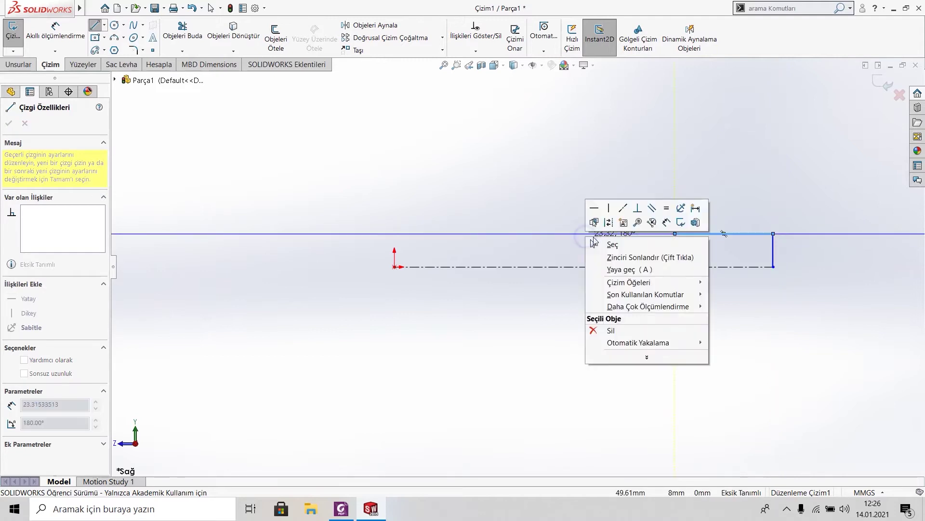
left_click(598, 236)
- Draw the short top segment, the step down and the shaft line back to the origin, leaving a gap
left_click(95, 26)
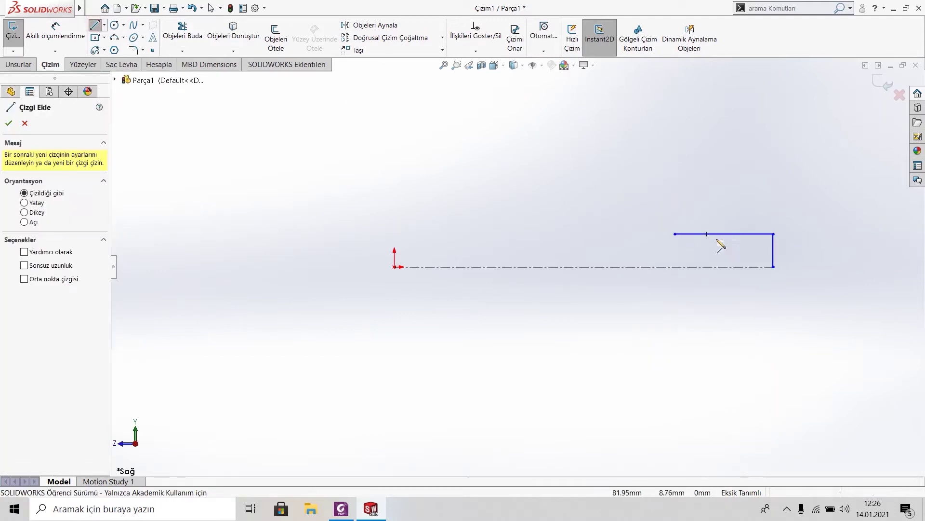
left_click(626, 234)
left_click(562, 233)
left_click(562, 254)
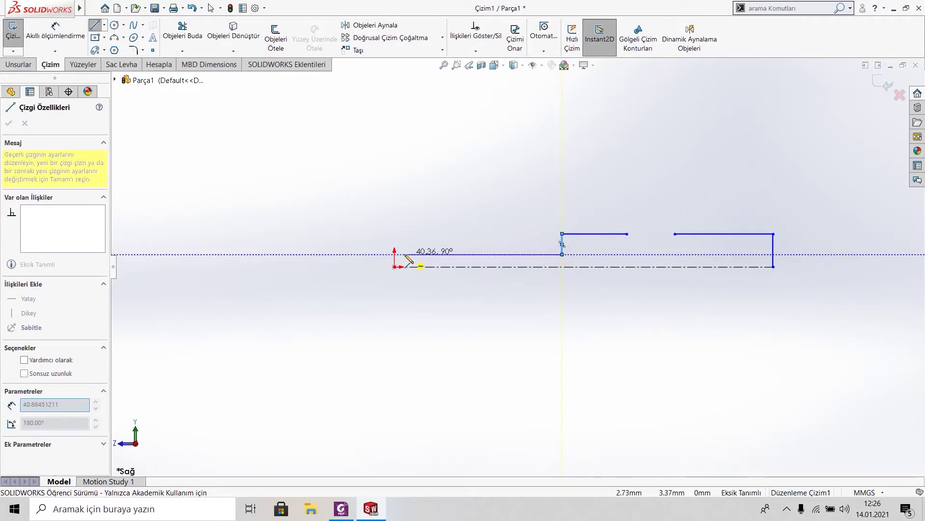
left_click(394, 254)
right_click(318, 263)
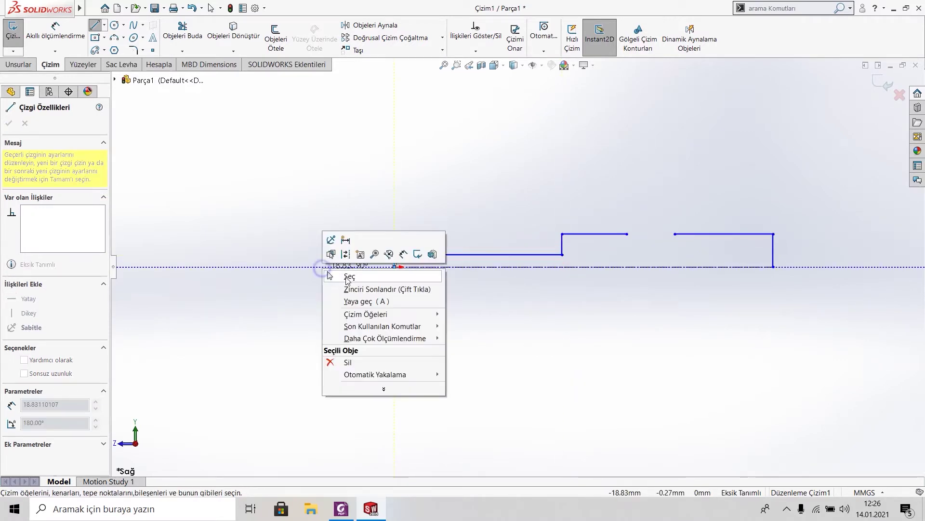
left_click(348, 275)
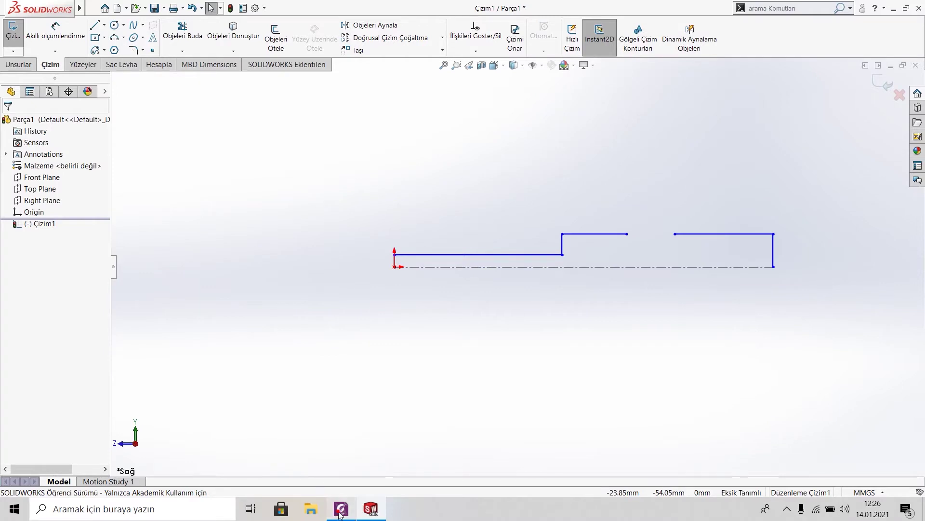
left_click(340, 510)
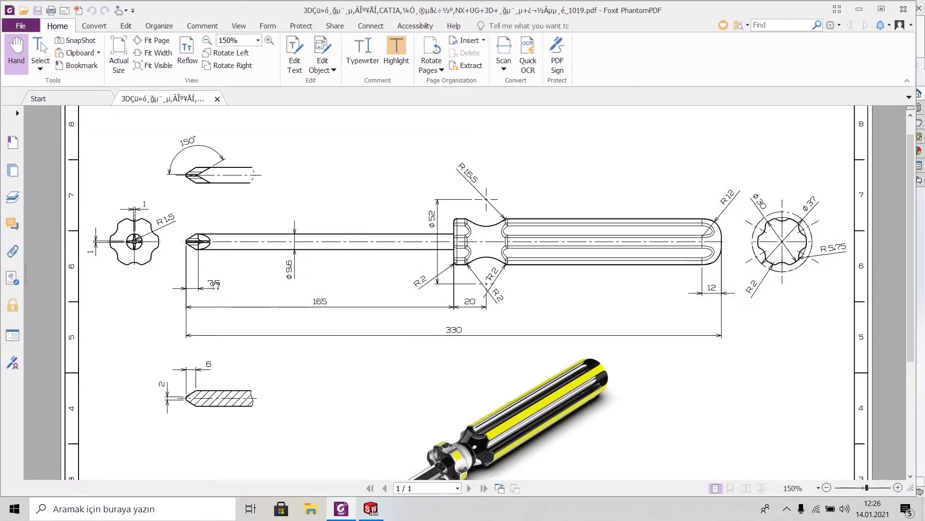
- Dimension the centerline length as 330-7.5 (322.50 mm)
left_click(371, 508)
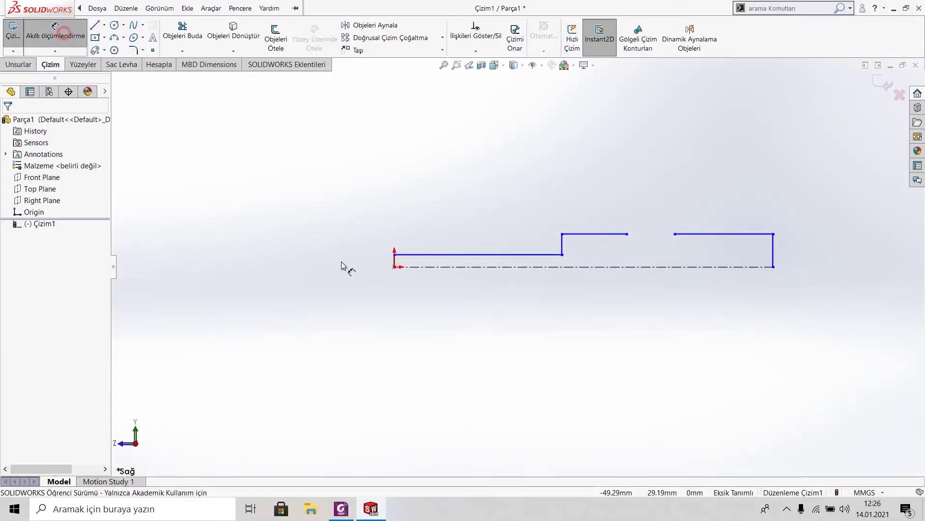
left_click(518, 267)
left_click(521, 302)
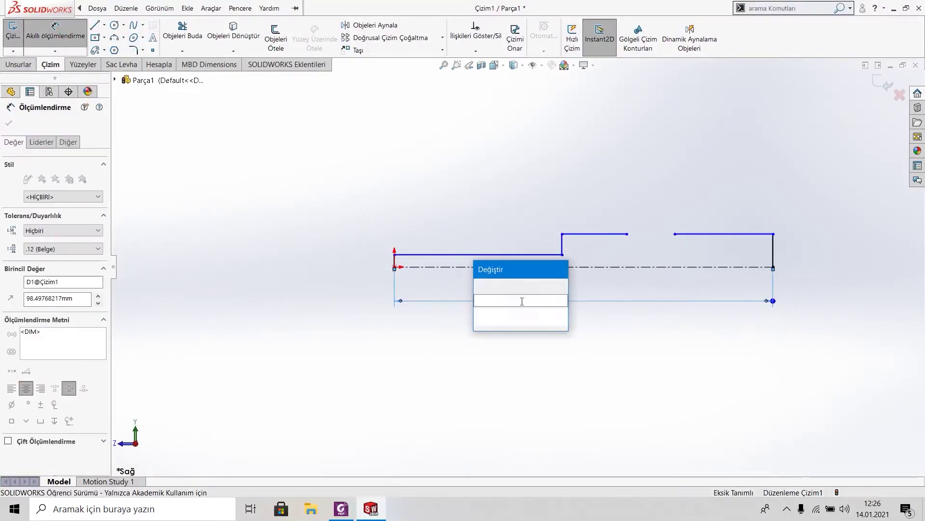
type("330-7.5")
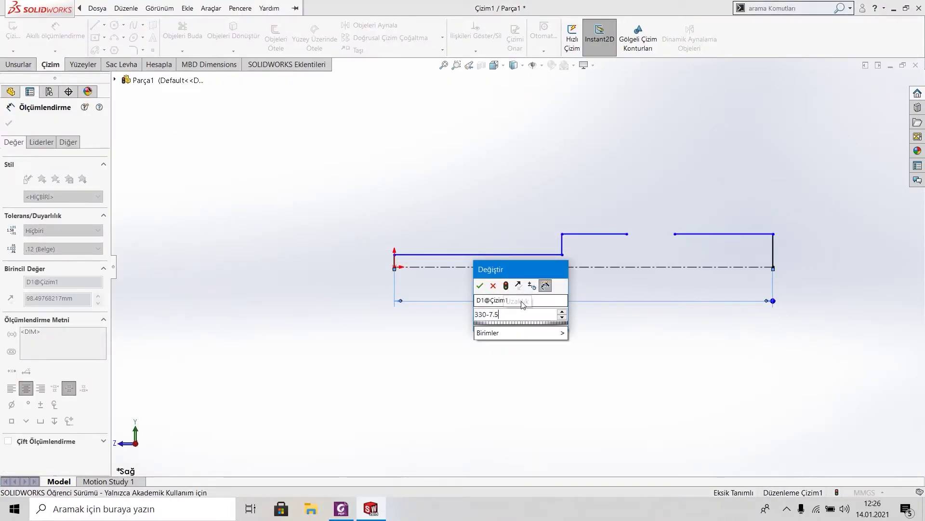
key("Return")
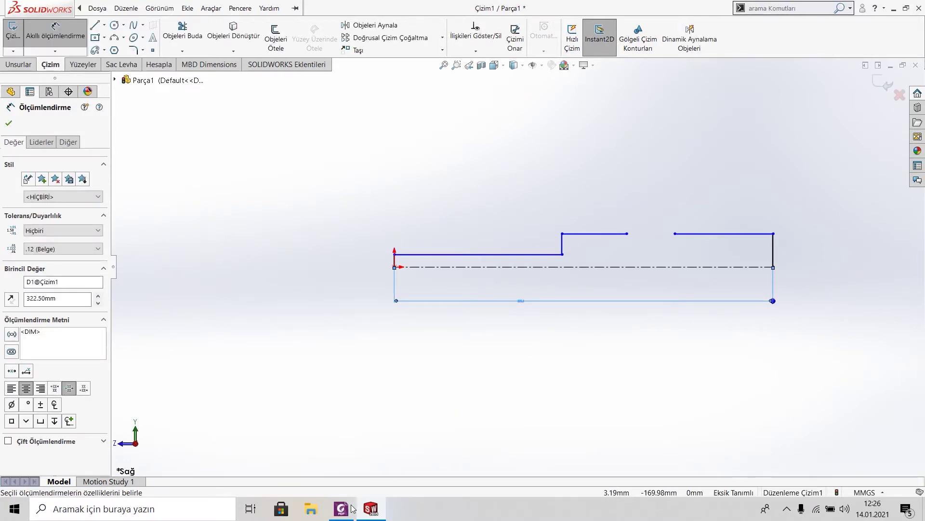
- After checking the PDF, dimension the right top line 15 mm from the centerline
left_click(350, 509)
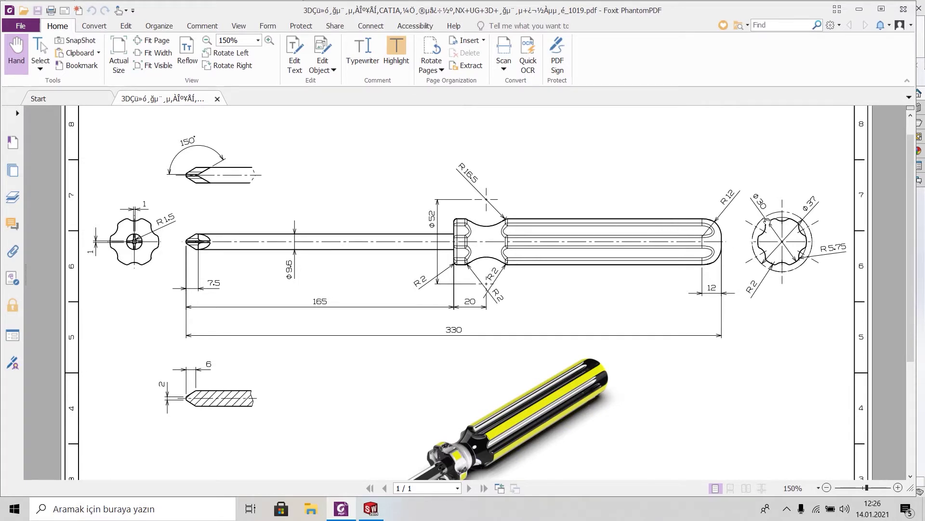
left_click(371, 508)
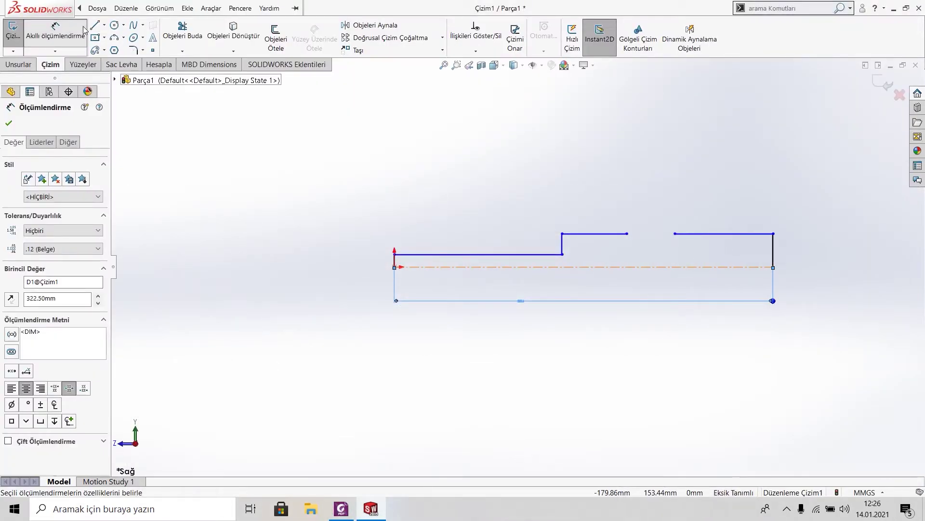
left_click(749, 267)
left_click(750, 233)
left_click(821, 255)
type("15")
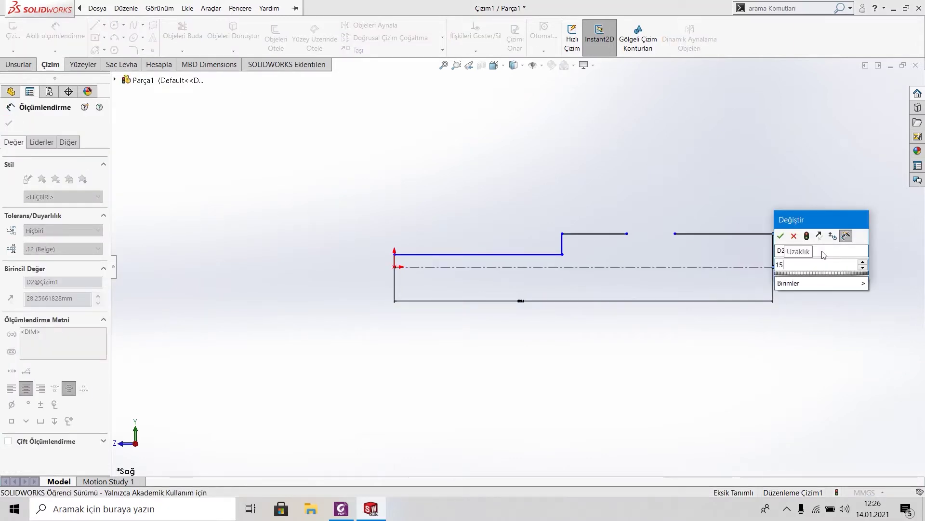
key("Return")
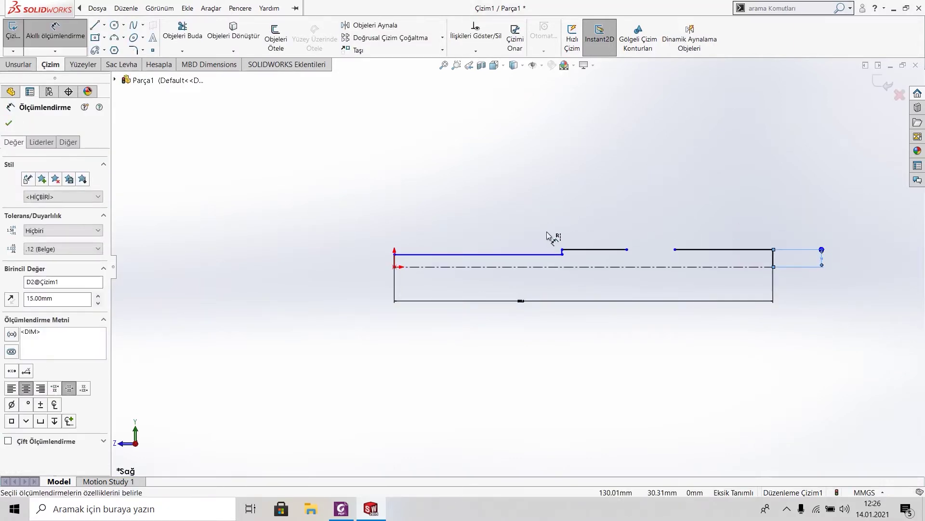
left_click(343, 507)
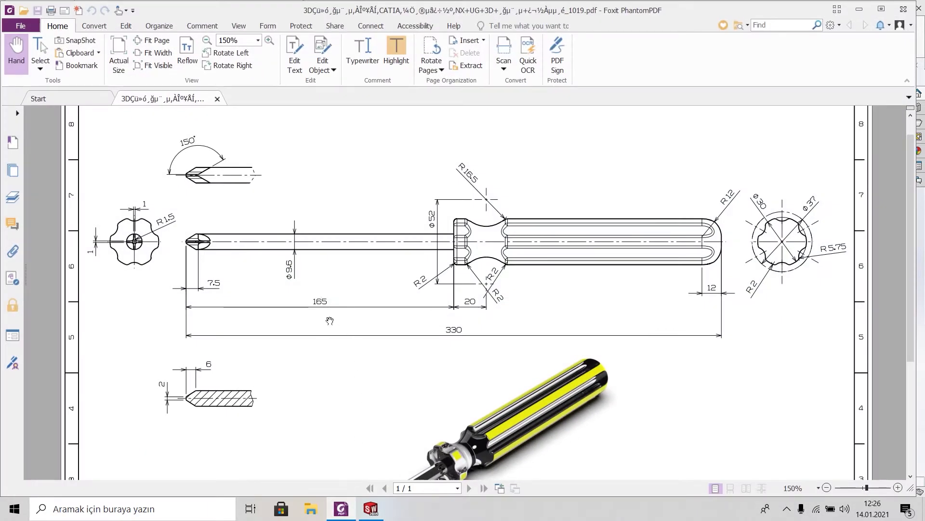
key("alt+Tab")
left_click(433, 254)
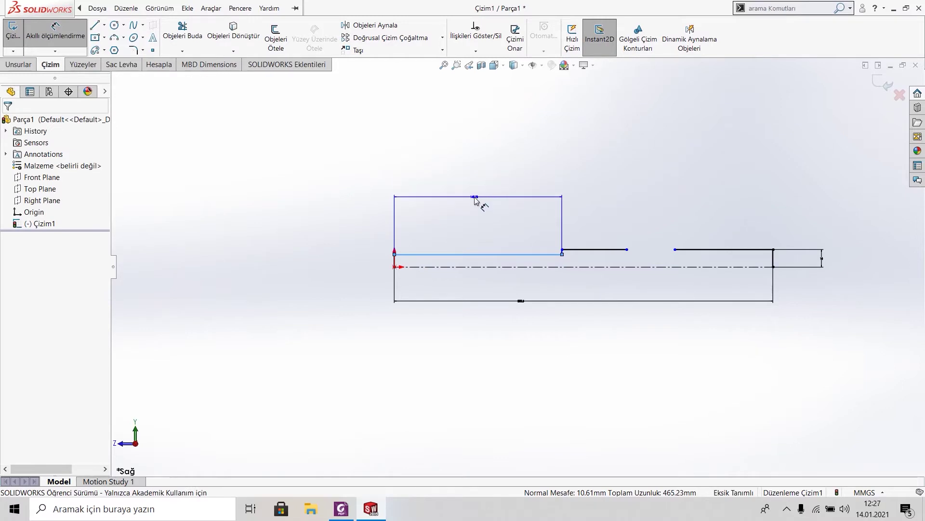
- Set the shaft line's length dimension to 157.50 mm
left_click(475, 198)
type("165-7.5")
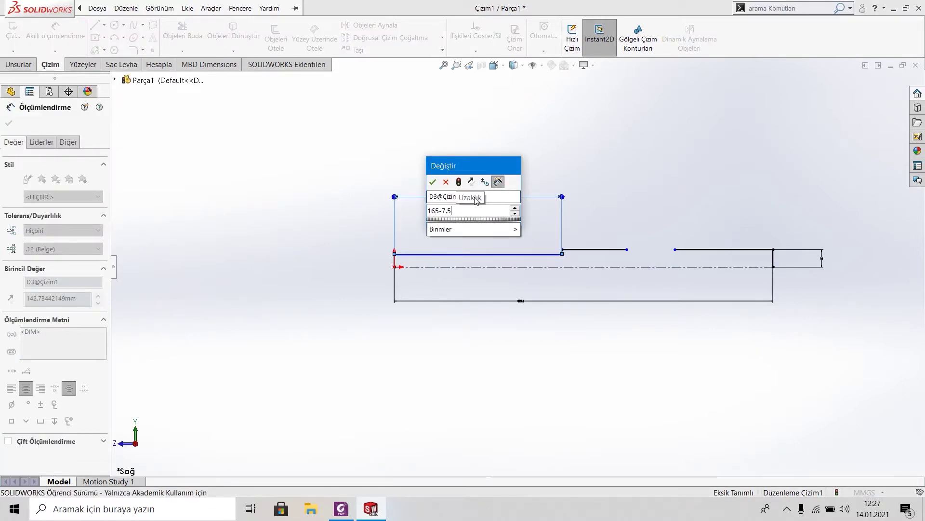
key("Return")
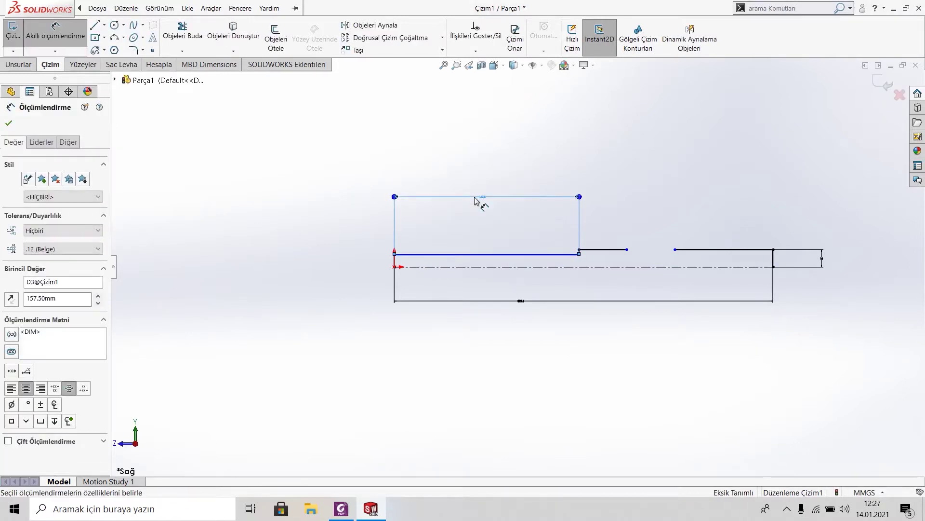
key("alt+Tab")
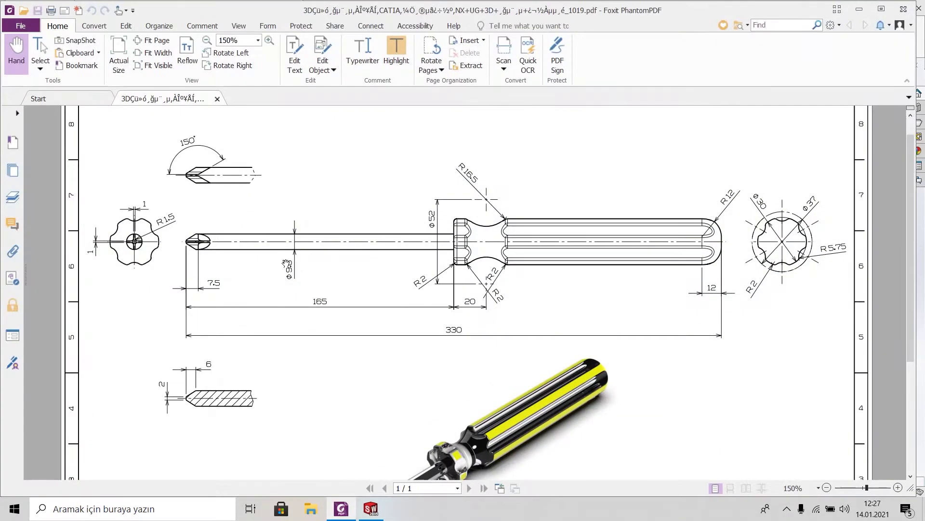
left_click(344, 515)
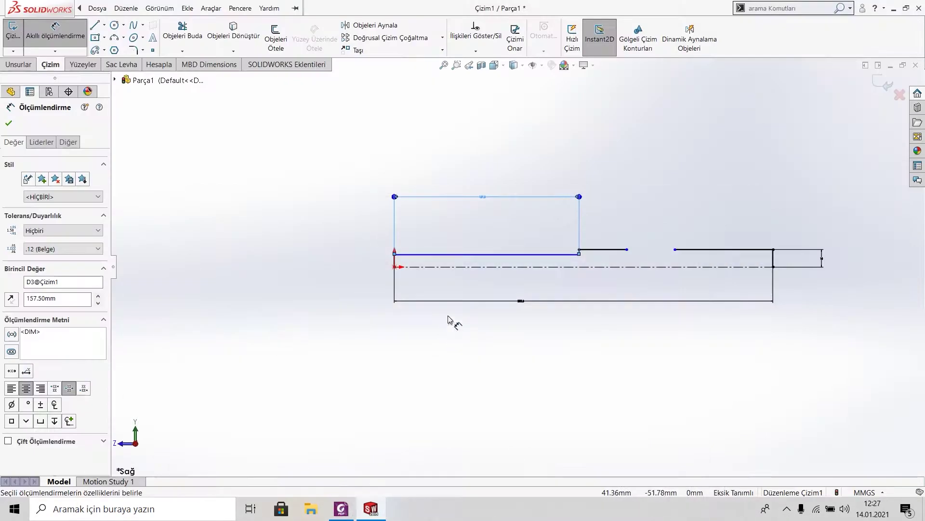
- Dimension the shaft line's offset from the centerline as 9.6/2 (4.80 mm)
left_click(454, 268)
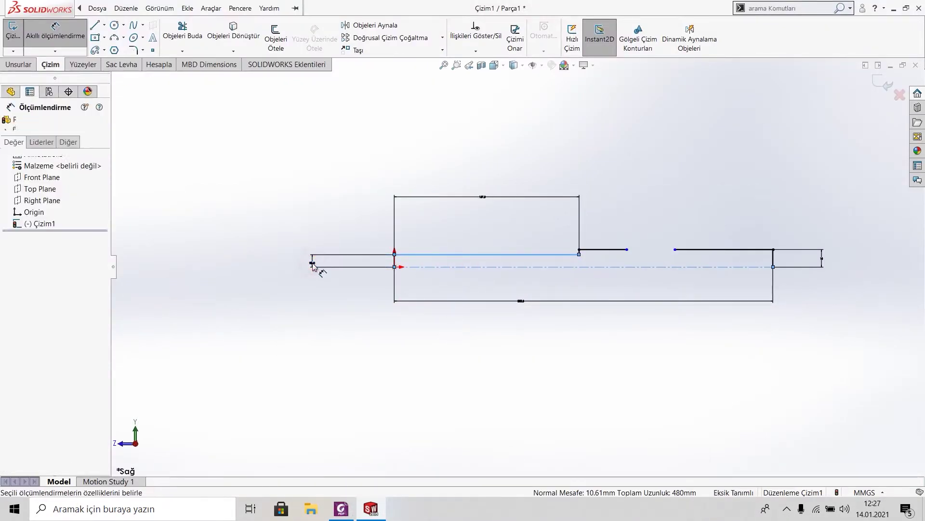
left_click(314, 263)
type("9.6")
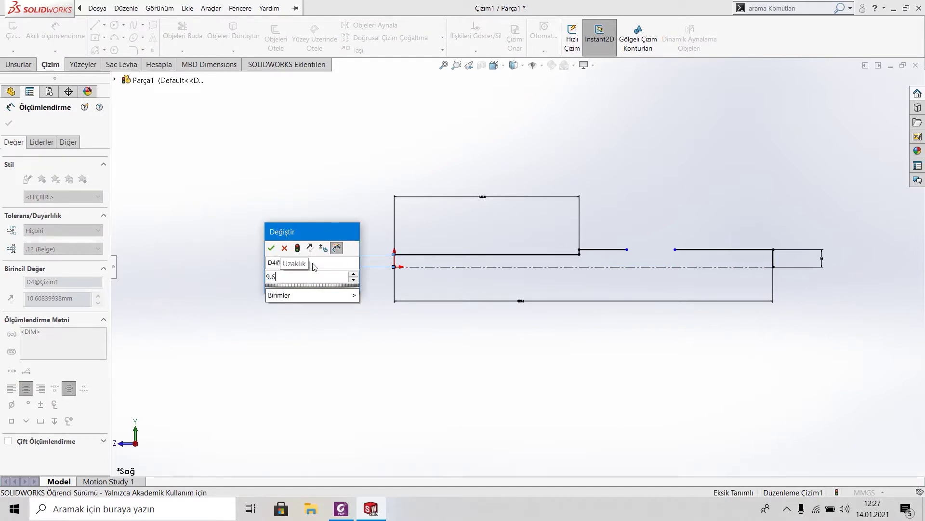
type("/3")
key("BackSpace")
type("2")
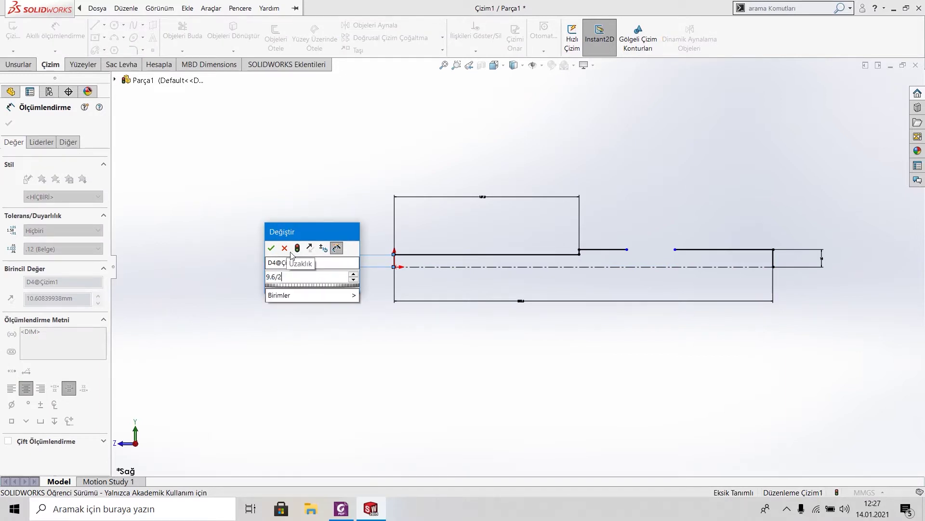
left_click(274, 249)
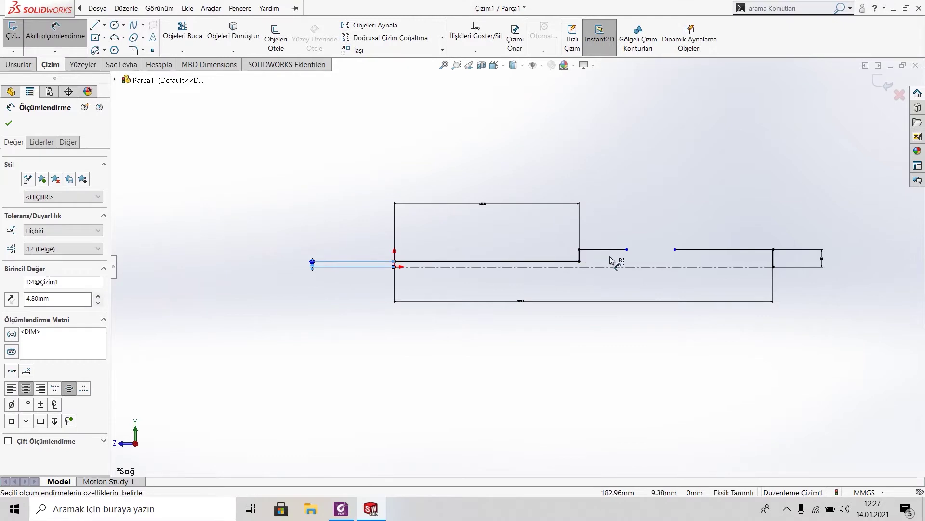
left_click(341, 508)
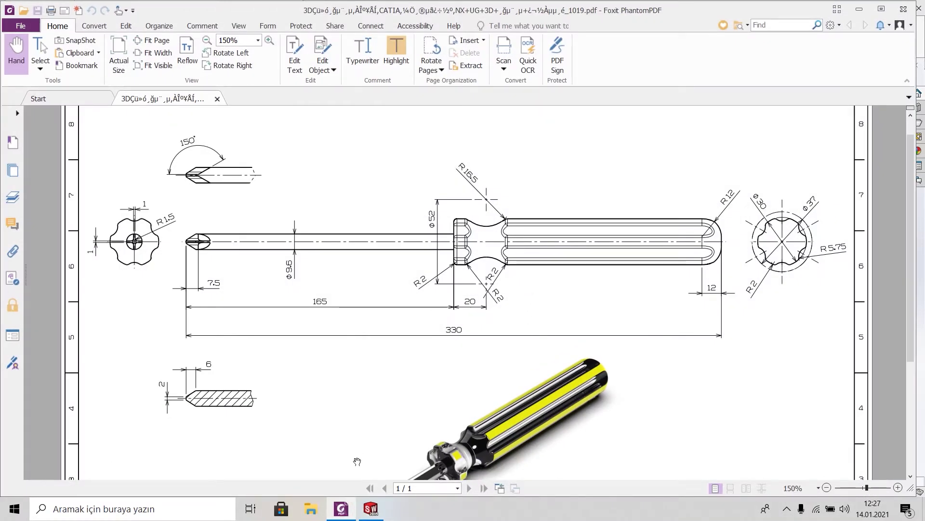
left_click(371, 508)
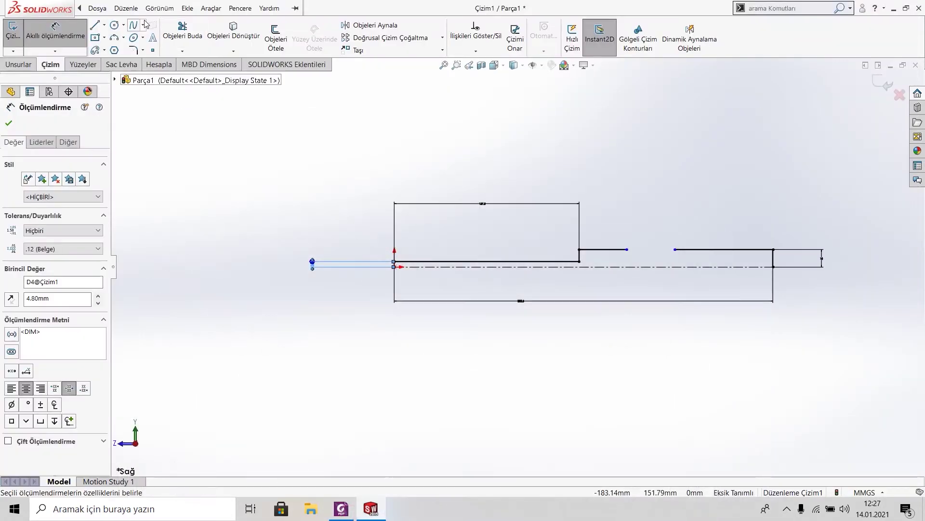
left_click(124, 38)
- Draw a three-point arc across the top-edge gap, dipping toward the centreline
left_click(137, 75)
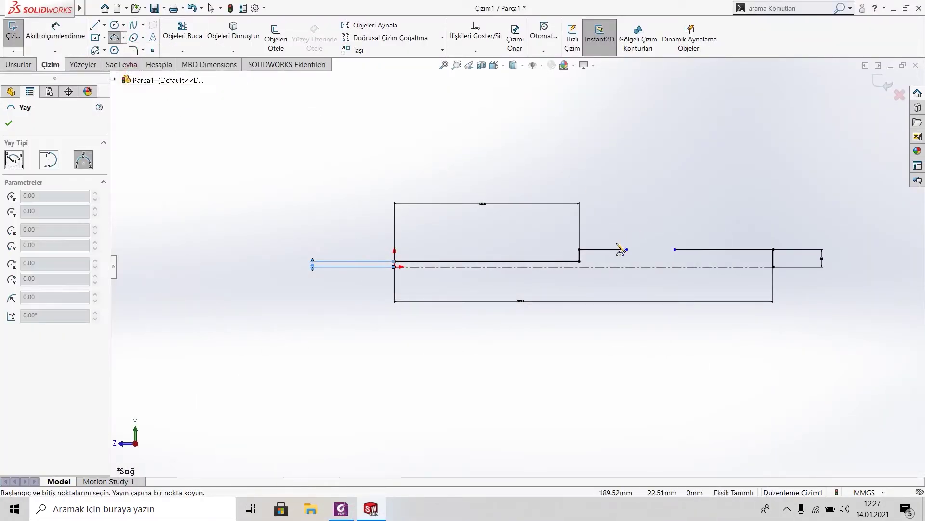
left_click(627, 249)
left_click(675, 249)
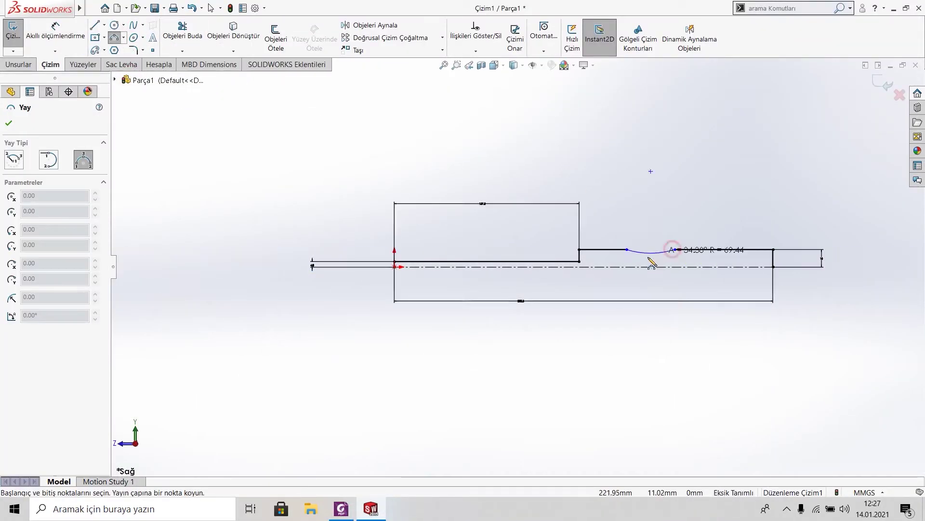
left_click(663, 264)
key("Escape")
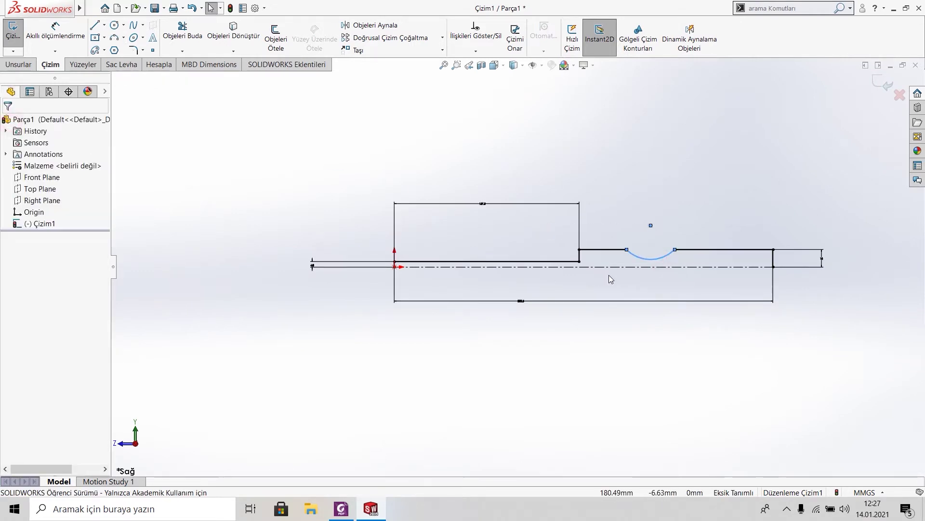
- Zoom in on the arc and dimension its radius to 16.5 mm
right_click(653, 242)
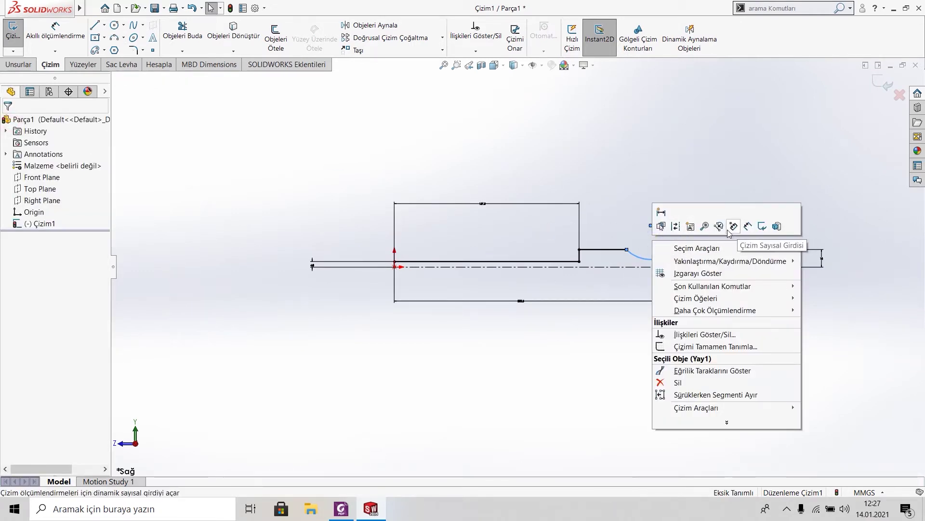
left_click(705, 226)
left_click(56, 30)
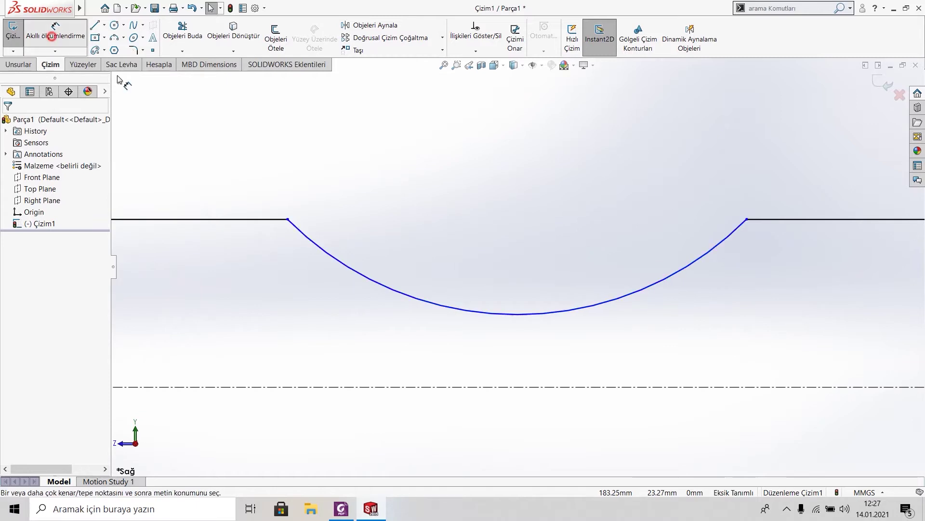
left_click(431, 299)
left_click(352, 322)
type("16.5")
key("Return")
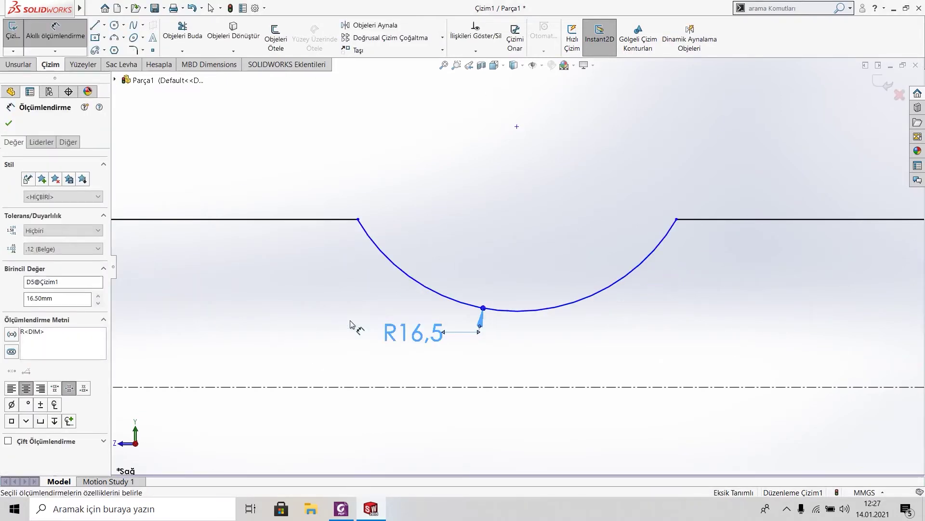
scroll(417, 256, "up", 3)
scroll(347, 341, "up", 2)
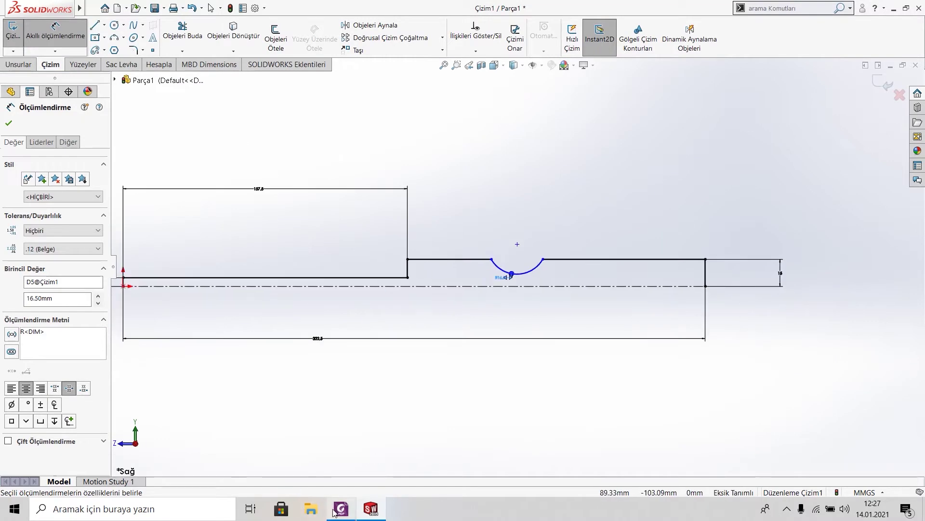
left_click(341, 508)
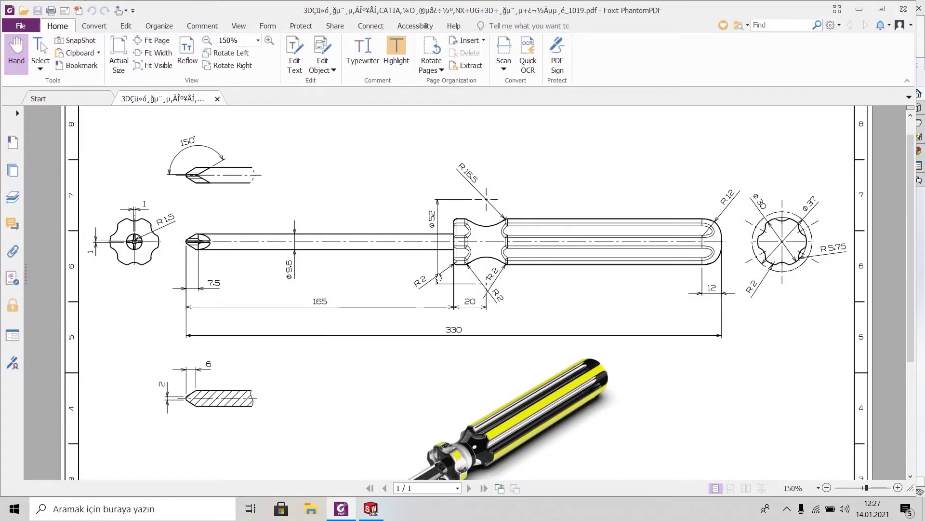
- Dimension the arc centre 52/2 (26 mm) above the centreline
left_click(371, 508)
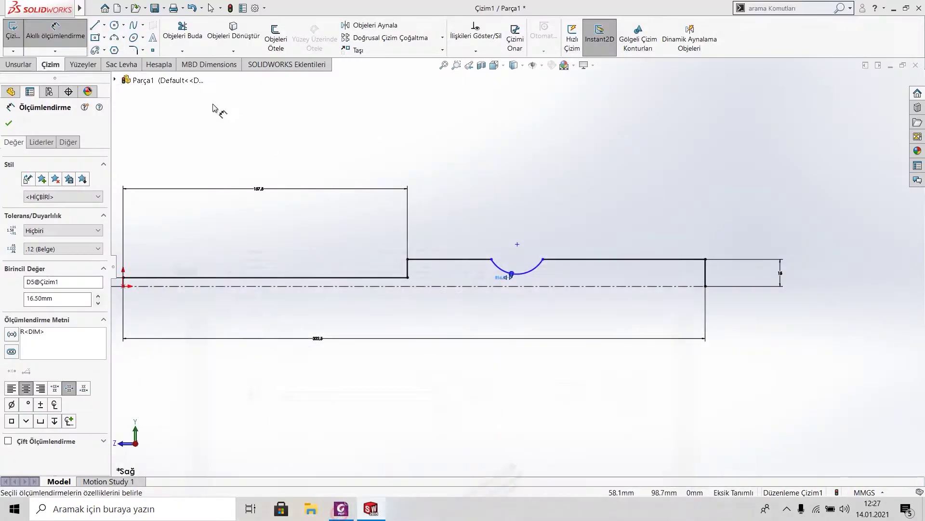
left_click(517, 244)
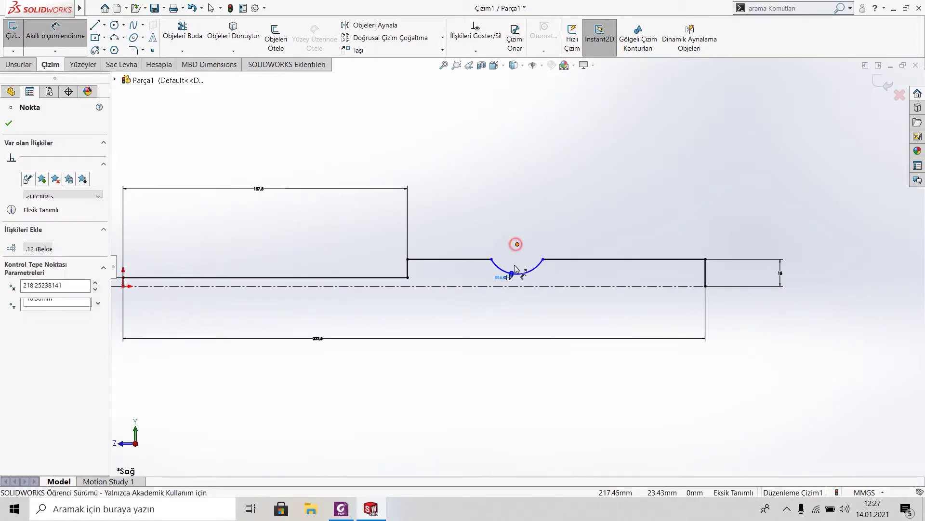
left_click(516, 286)
left_click(596, 264)
type("52/2")
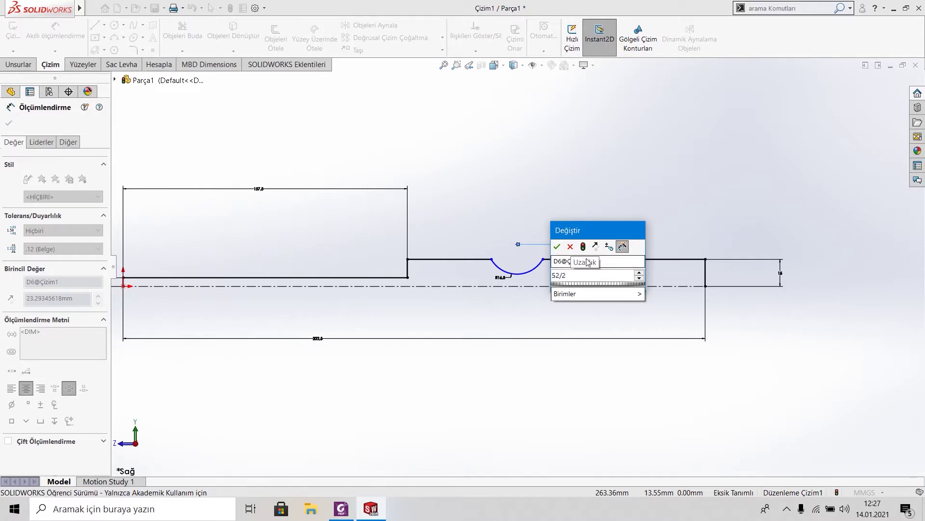
left_click(557, 246)
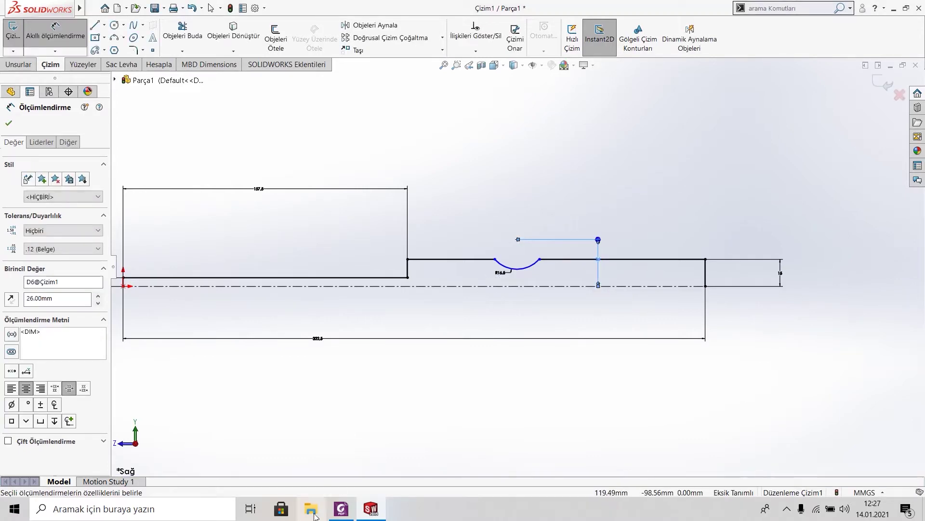
- Dimension the arc centre 20 mm from the handle step and fit the sketch in view
left_click(342, 510)
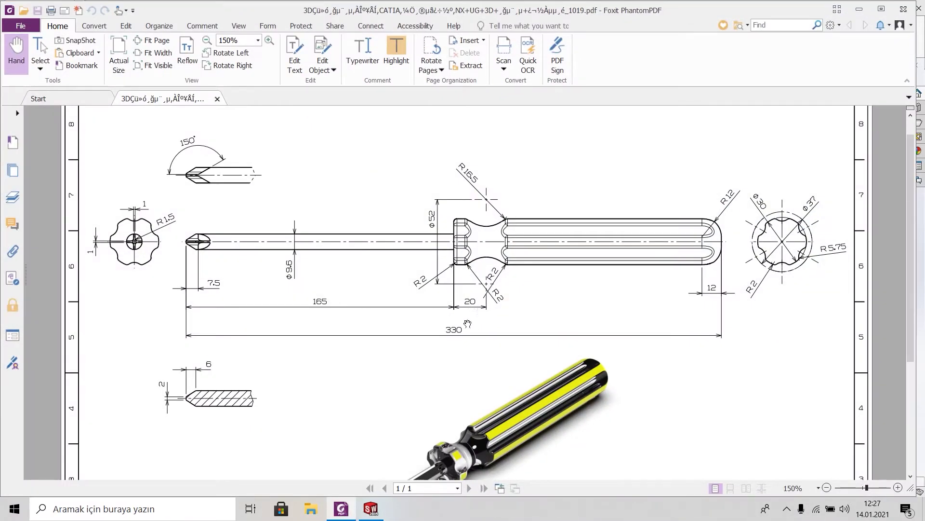
left_click(371, 508)
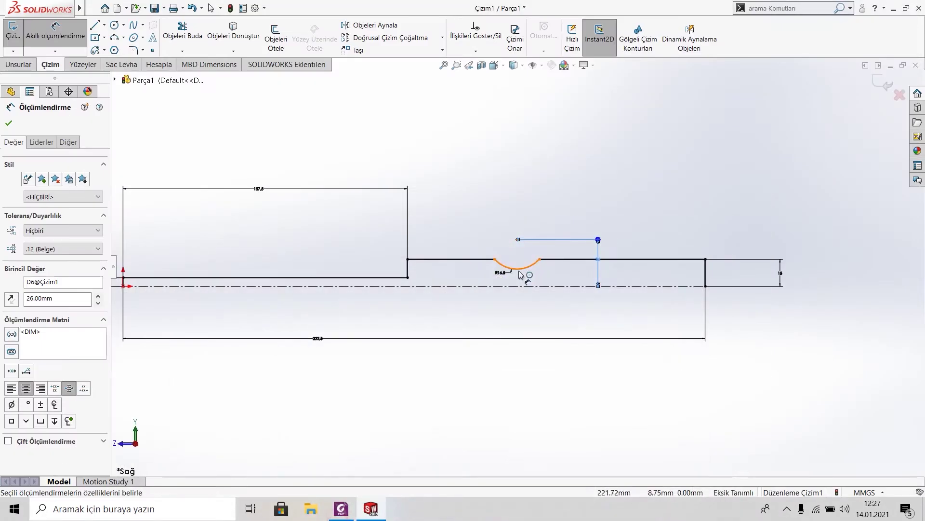
left_click(408, 270)
left_click(517, 239)
left_click(451, 160)
type("238141mm")
key("Return")
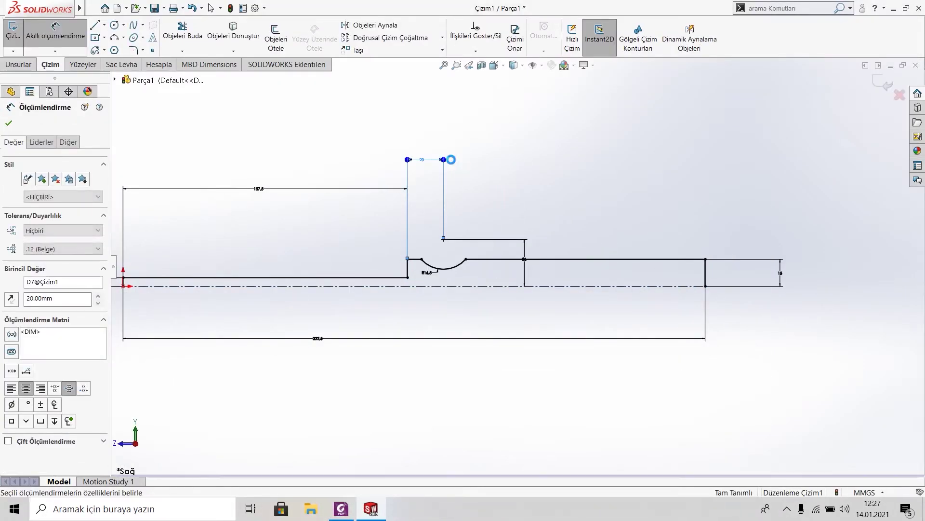
left_click(9, 123)
key("Escape")
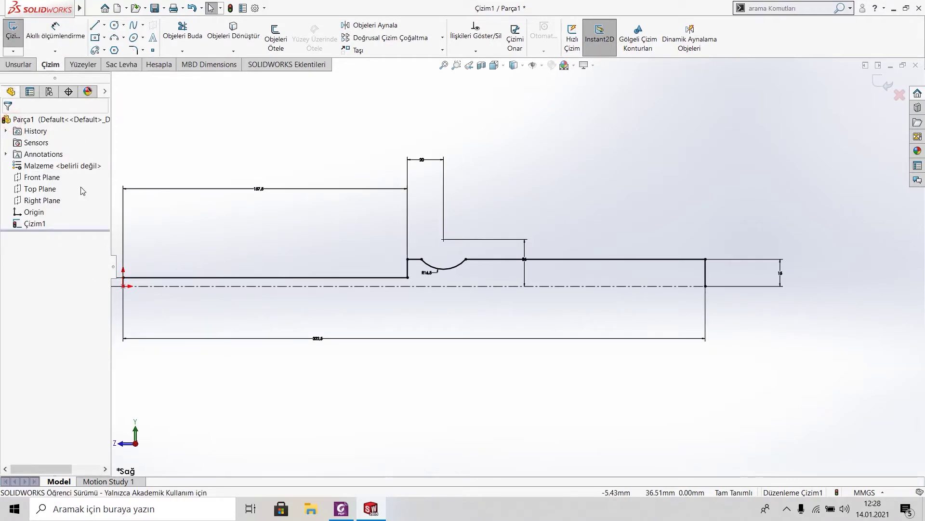
key("f")
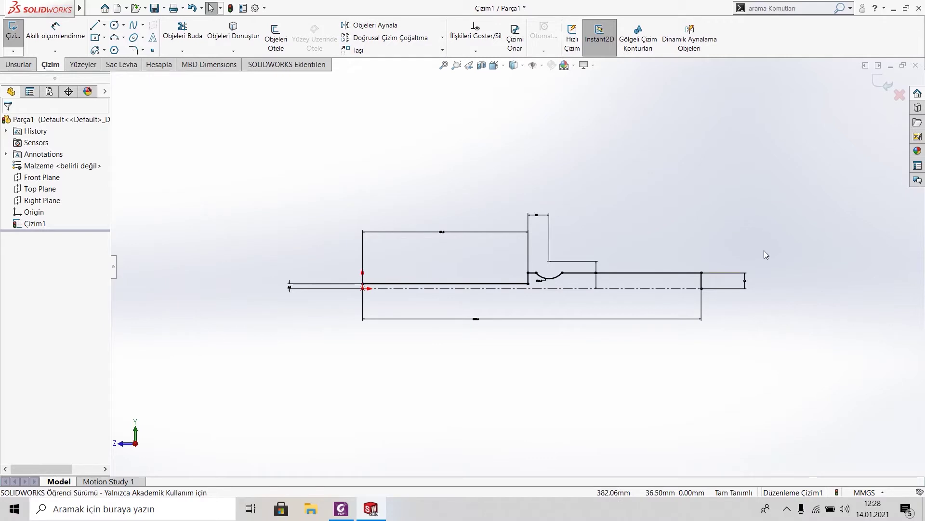
- Revolve sketch Çizim1 a full 360° about the centerline into feature Döndür1
left_click(55, 51)
left_click(19, 64)
left_click(94, 41)
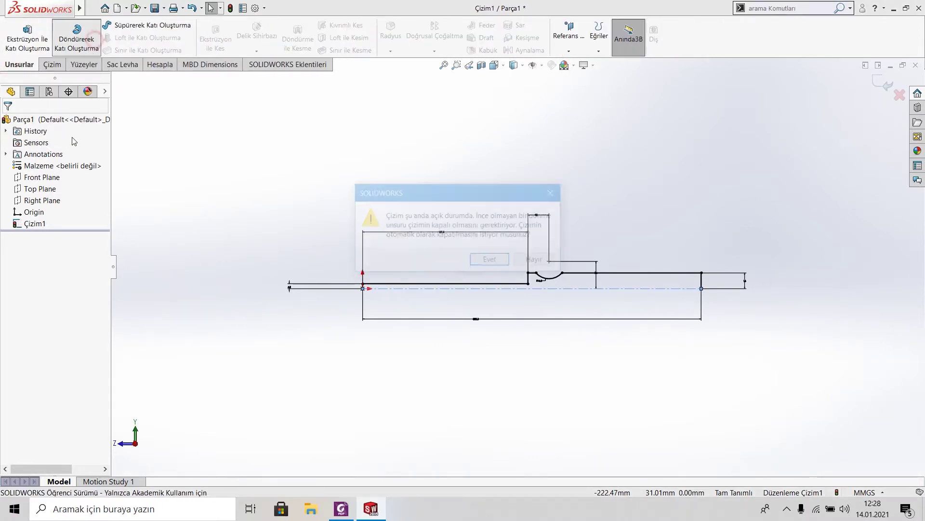
left_click(484, 261)
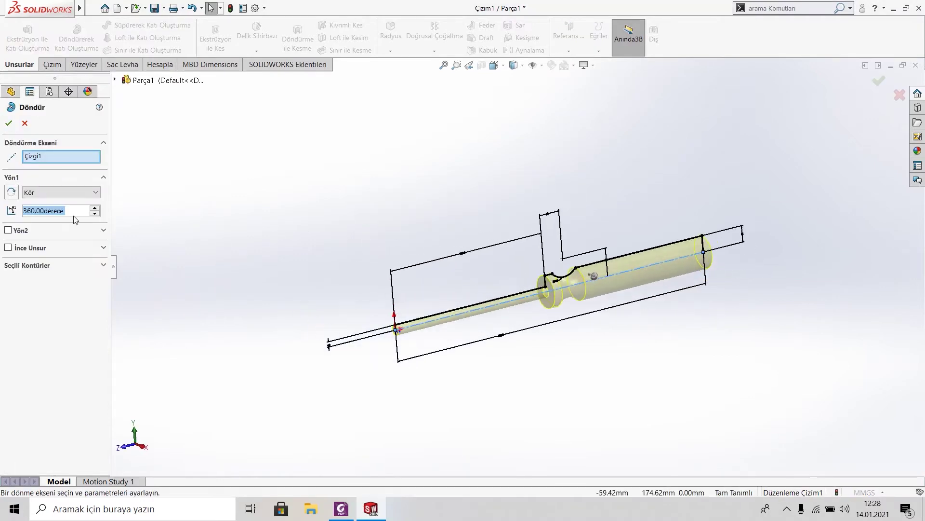
left_click(9, 123)
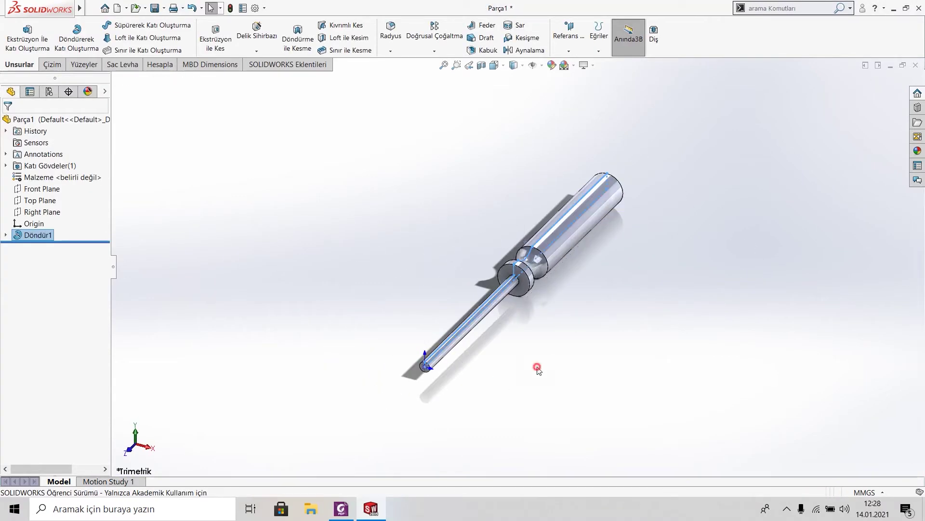
left_click(355, 514)
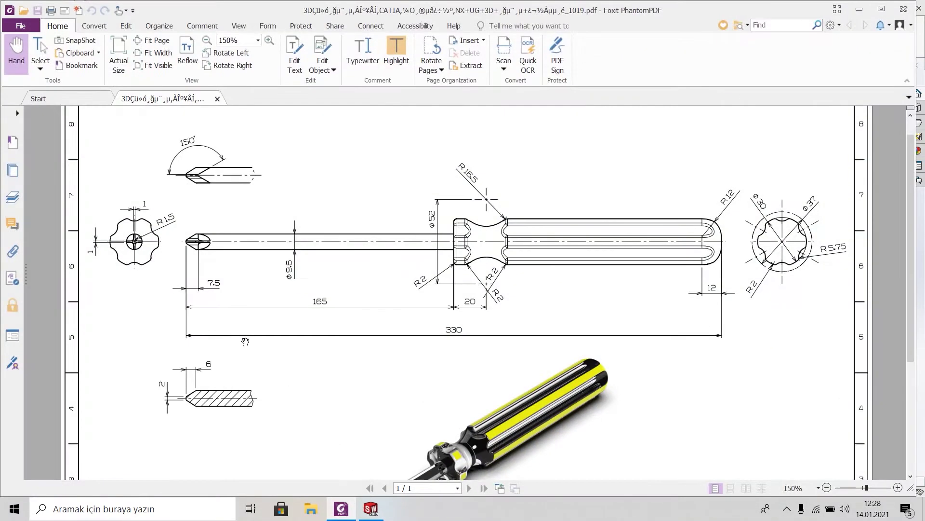
scroll(203, 272, "down", 3)
scroll(350, 468, "down", 3)
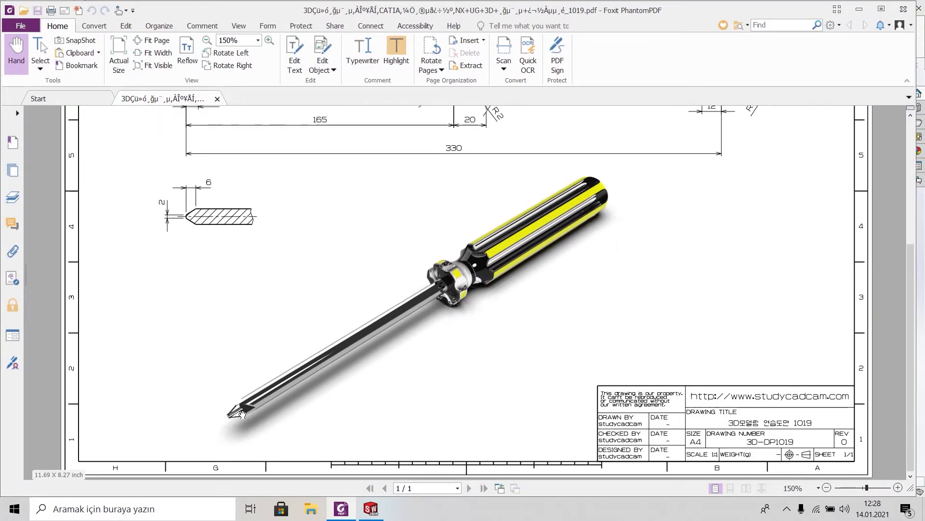
left_click(371, 509)
right_click(425, 369)
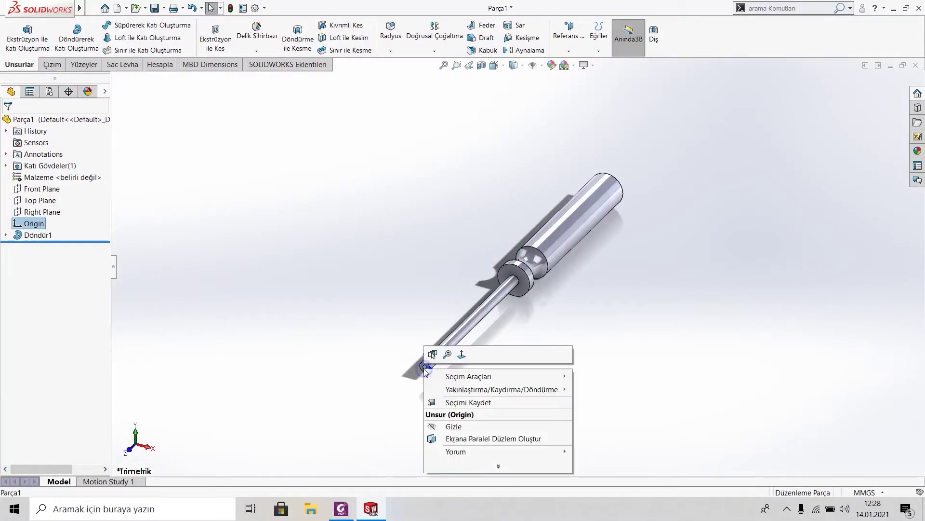
- Start a new sketch on the shaft tip face, viewed straight on
scroll(414, 369, "down", 10)
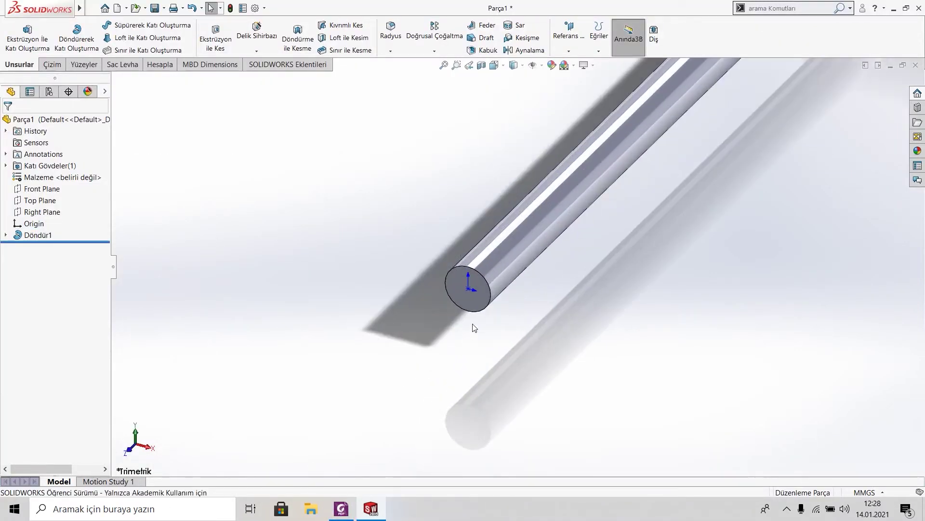
right_click(454, 277)
left_click(523, 264)
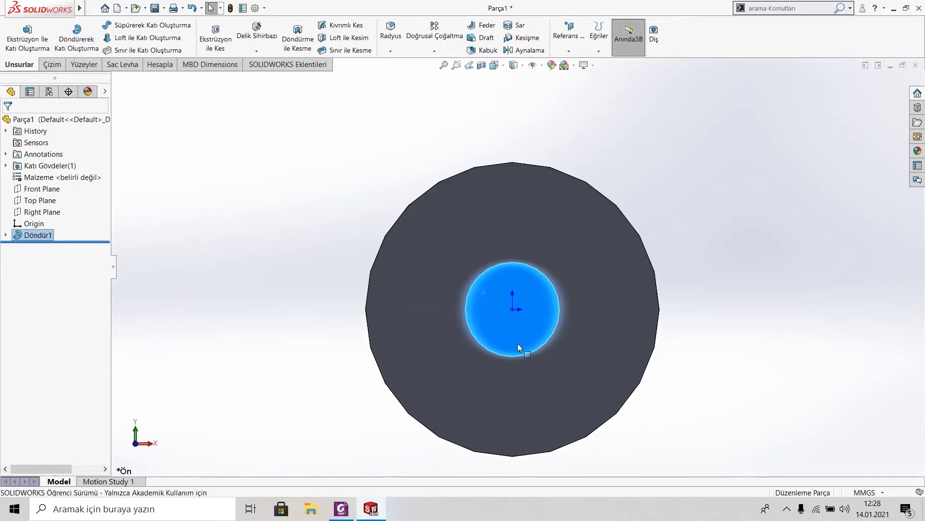
right_click(488, 248)
left_click(510, 269)
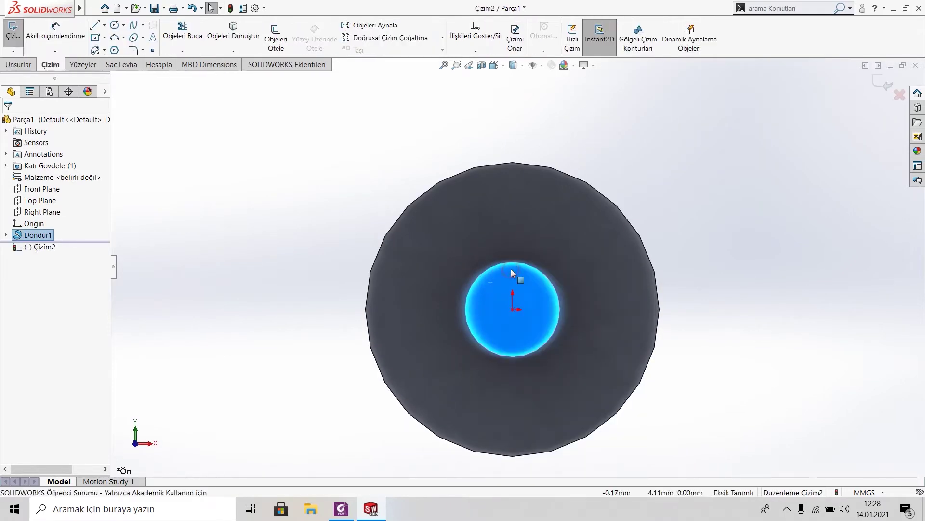
- Draw two crossing center rectangles on the origin, one tall and narrow, one wide and flat
left_click(104, 37)
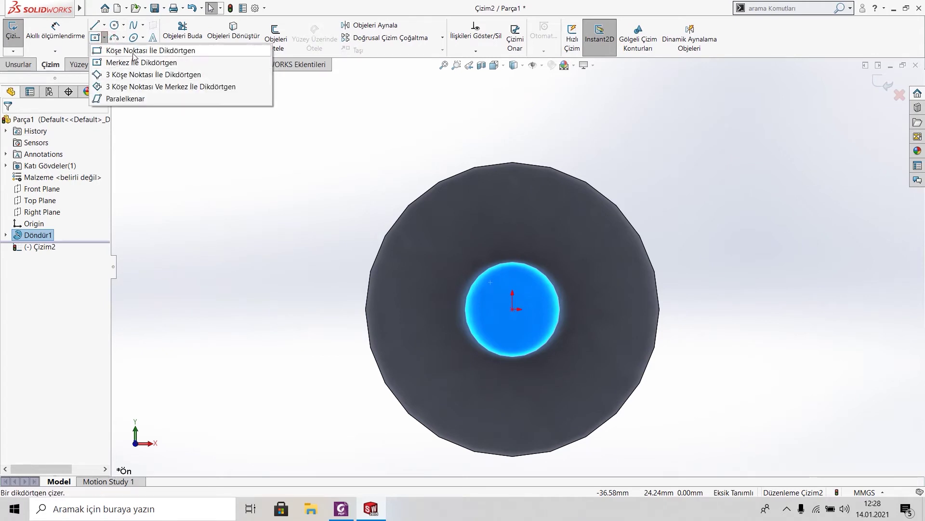
left_click(135, 62)
left_click(512, 308)
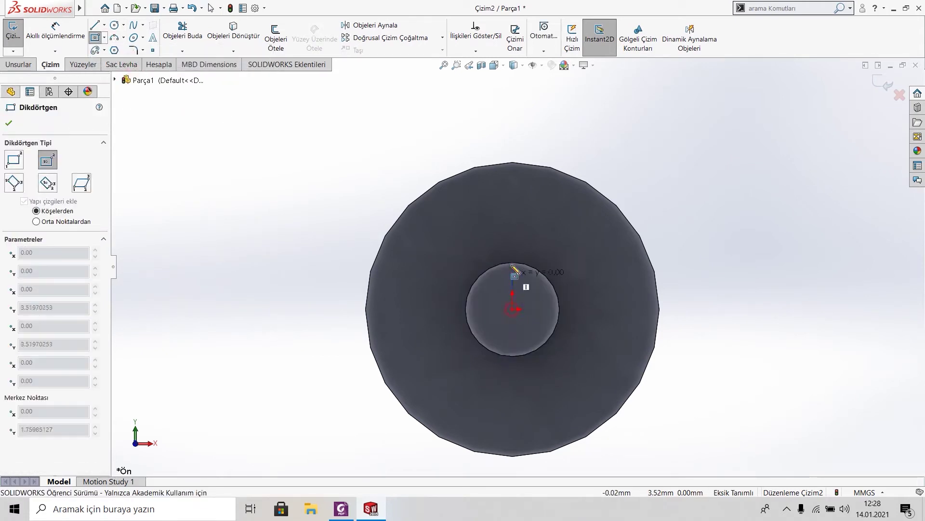
left_click(506, 219)
left_click(513, 308)
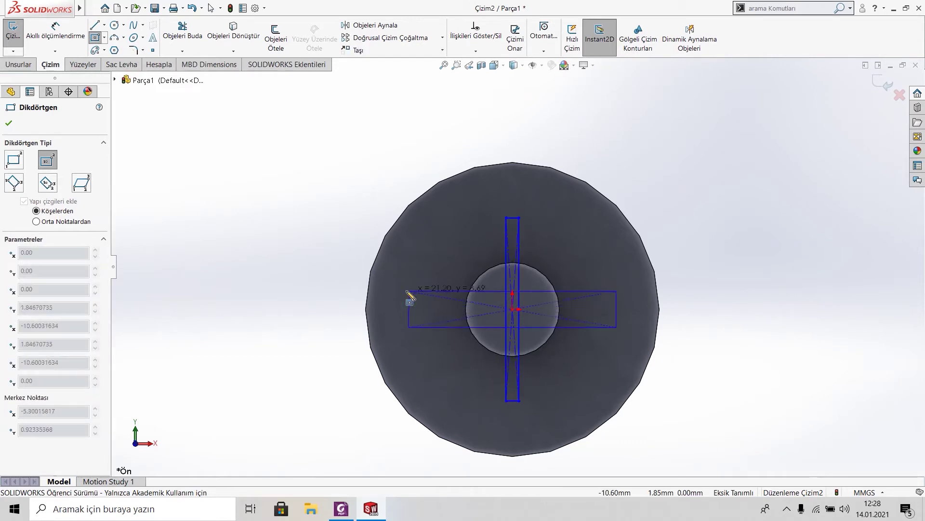
left_click(397, 296)
key("Escape")
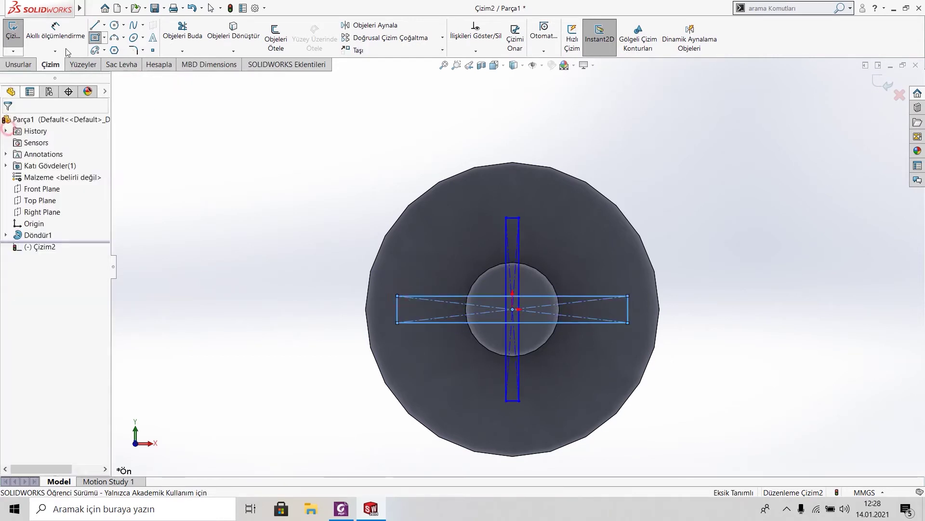
- Convert the 9.6 mm inner circle edge and trim the cross bars outside it
left_click(479, 276)
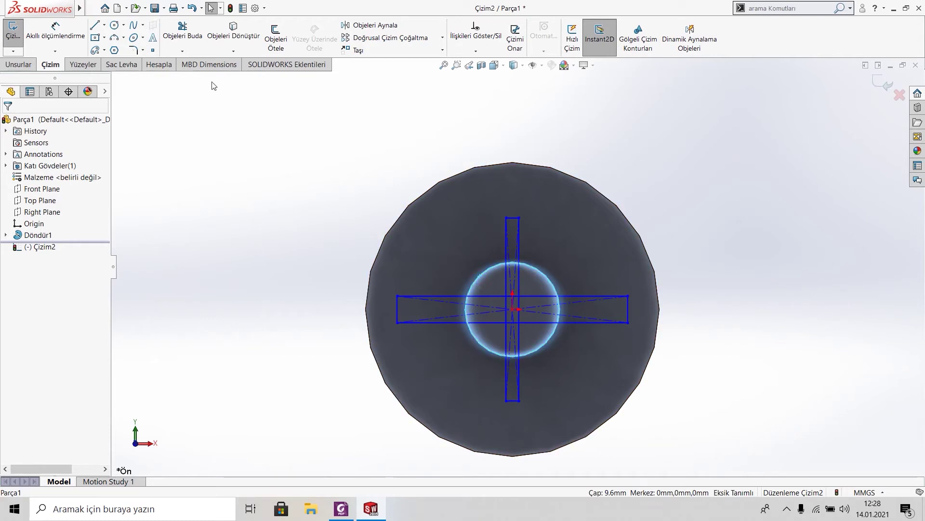
left_click(222, 35)
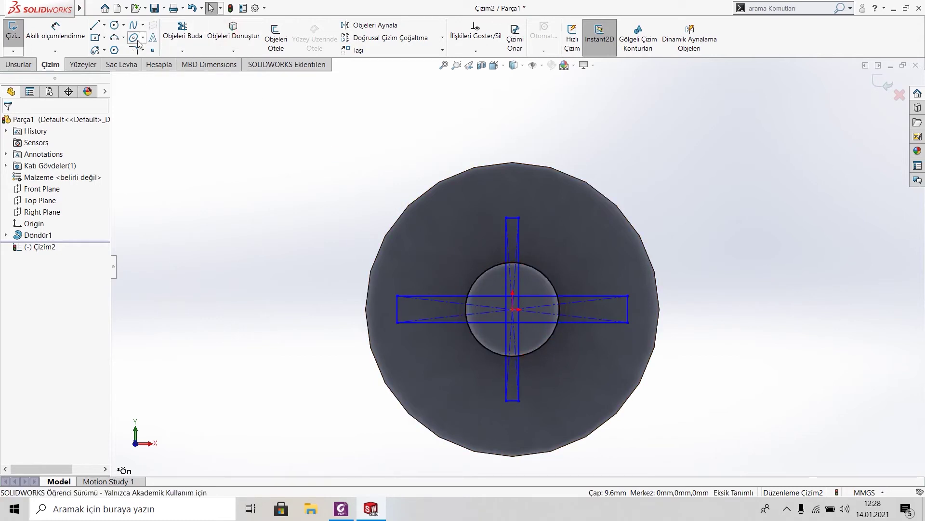
left_click(182, 33)
left_click_drag(521, 219, 486, 212)
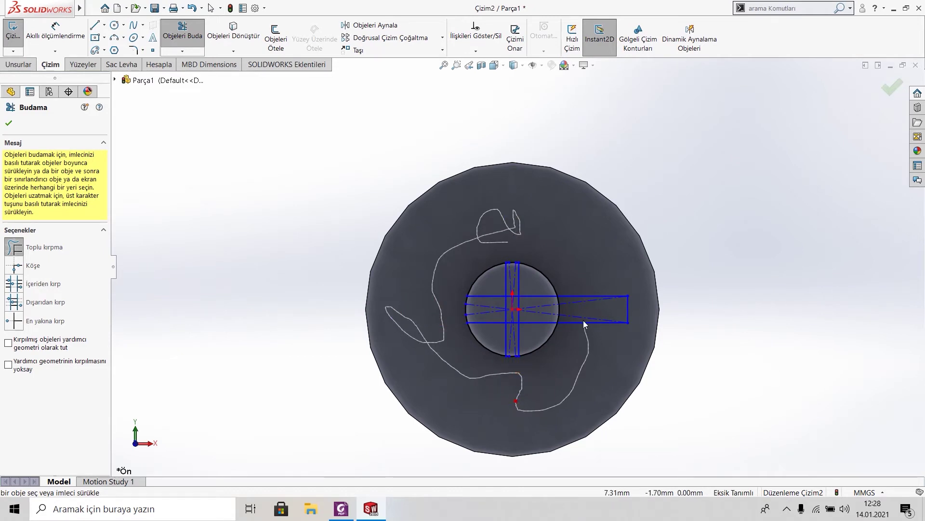
left_click_drag(630, 315, 629, 316)
left_click(9, 123)
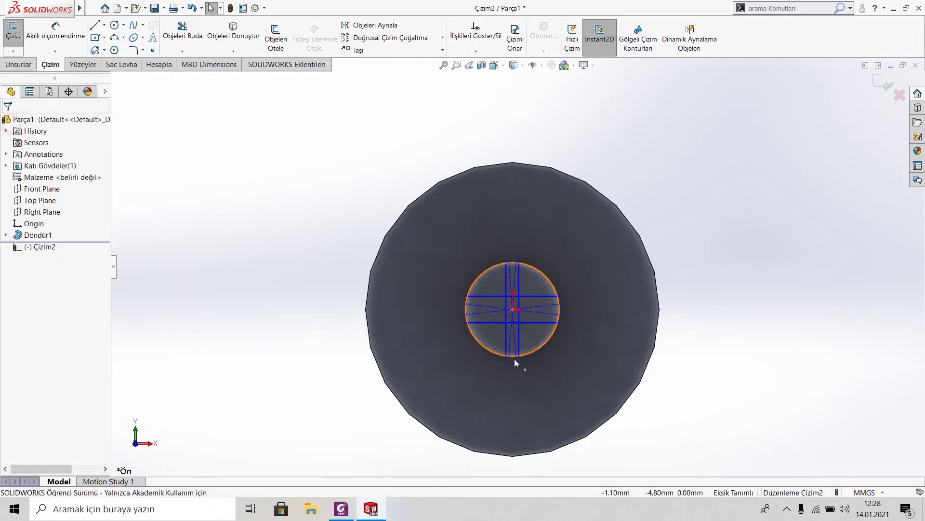
right_click(538, 290)
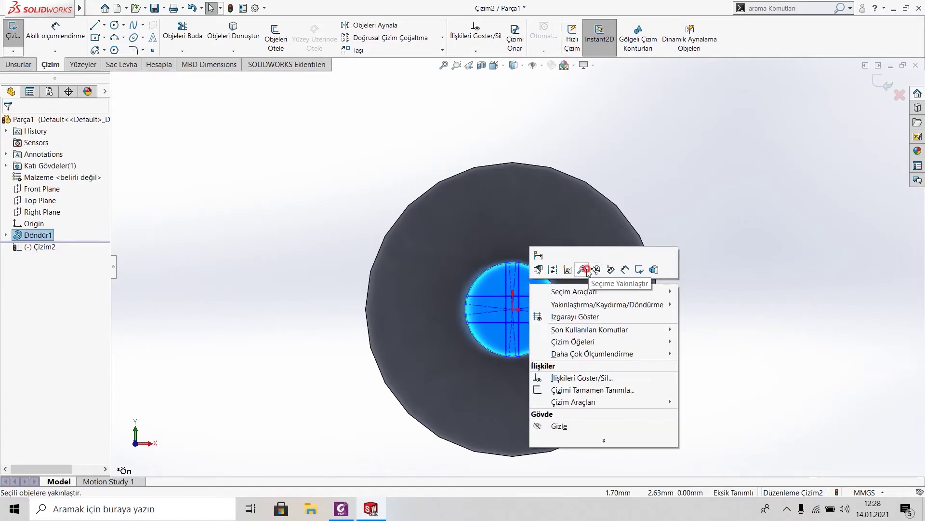
- Dimension the horizontal bar's top edge 0.5 mm from the centre point
left_click(587, 269)
left_click(56, 30)
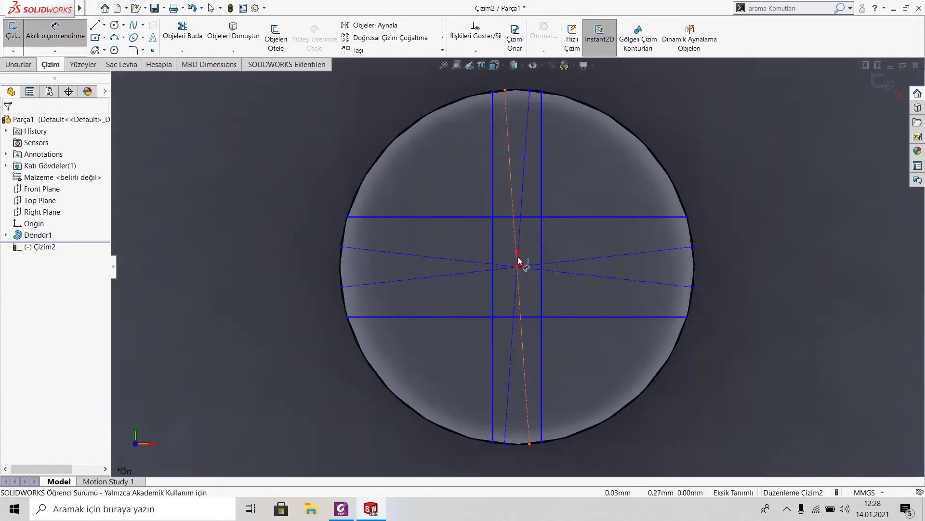
left_click(518, 267)
left_click(571, 218)
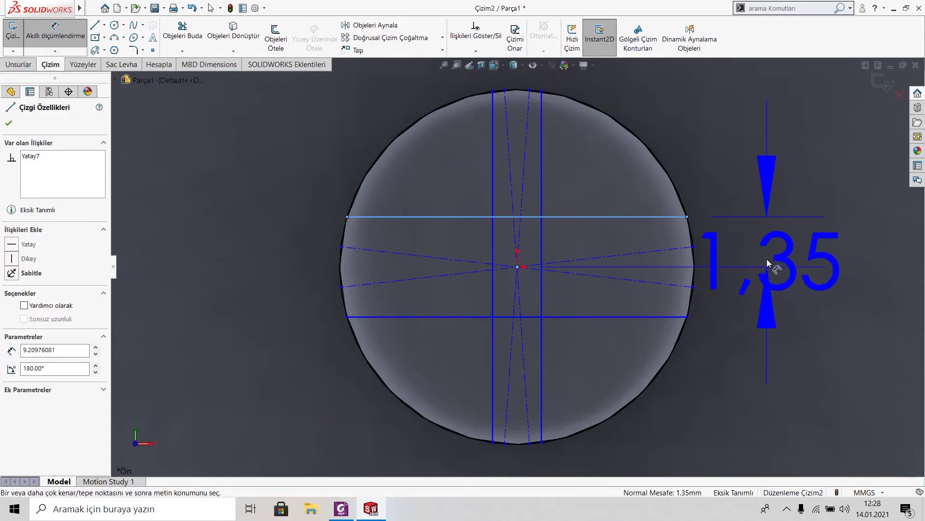
left_click(766, 258)
type("0.5")
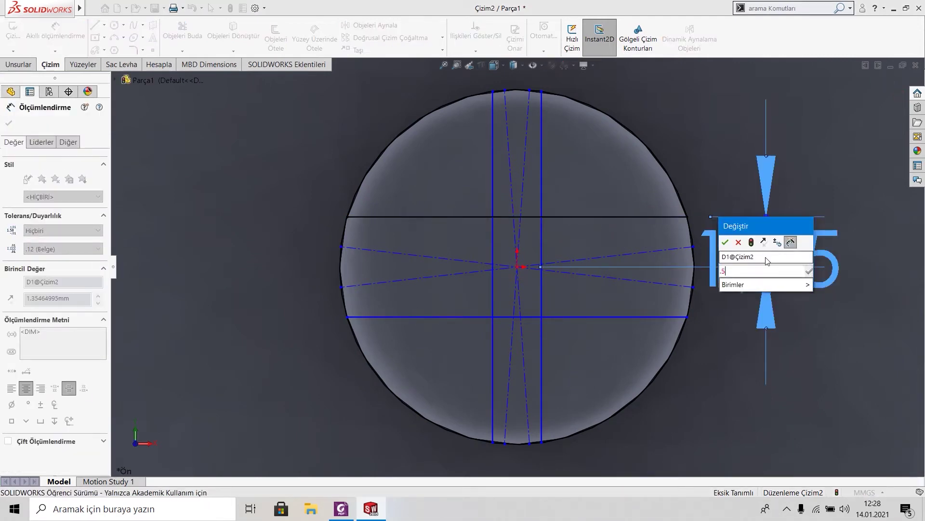
key("Return")
- Check the reference drawing, then dimension the bar's bottom edge 0.5 mm from centre
key("alt+Tab")
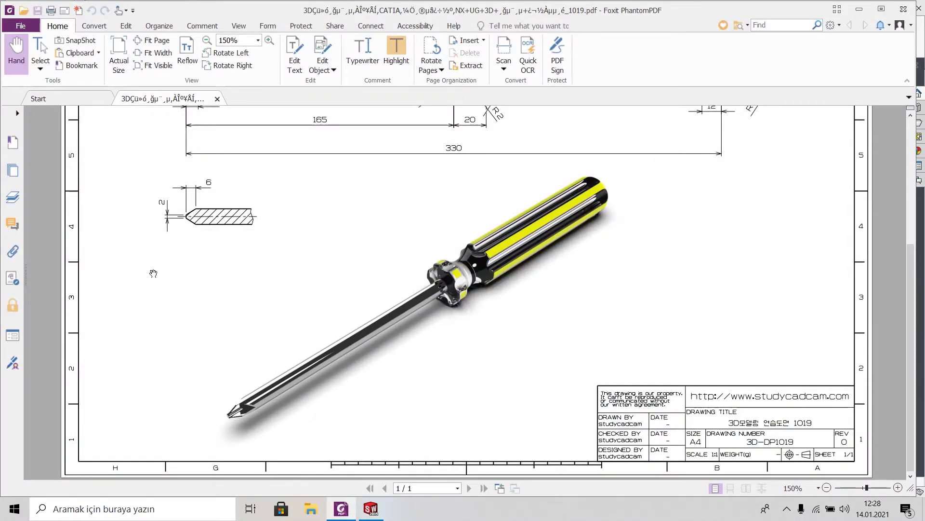
scroll(132, 265, "up", 2, "ctrl")
scroll(133, 265, "up", 3, "ctrl")
scroll(295, 268, "up", 2, "ctrl")
scroll(630, 234, "up", 3, "ctrl")
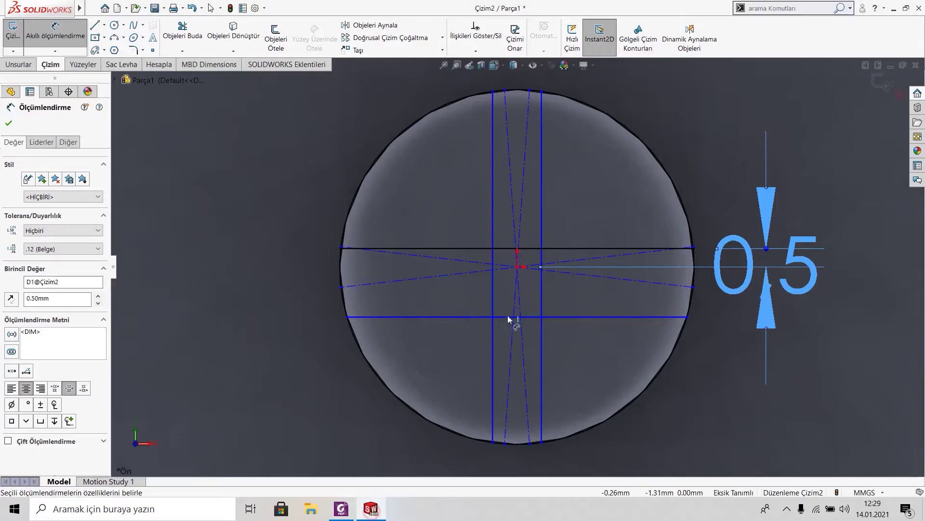
left_click(518, 267)
left_click(505, 317)
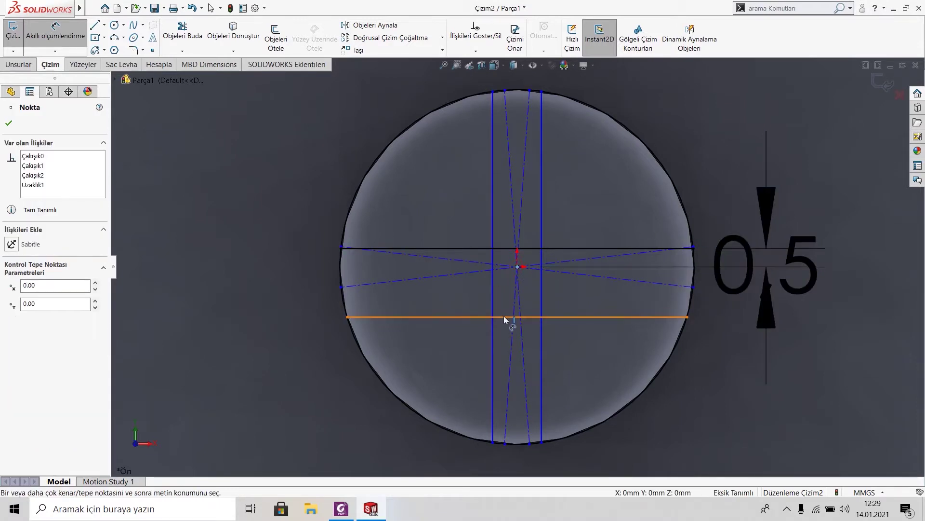
left_click(264, 302)
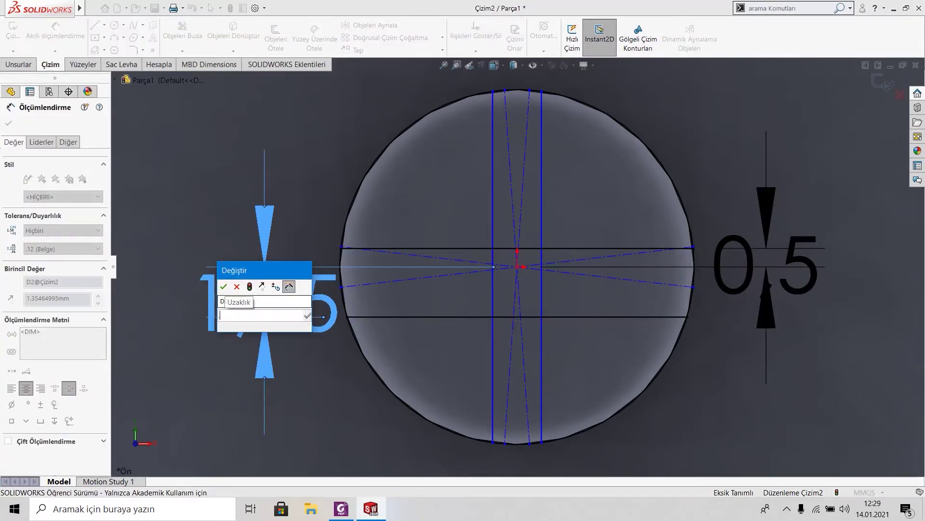
type("0.5")
key("Return")
- Dimension the vertical bar's right and left edges 0.5 mm each from the centre point
scroll(525, 222, "up", 1)
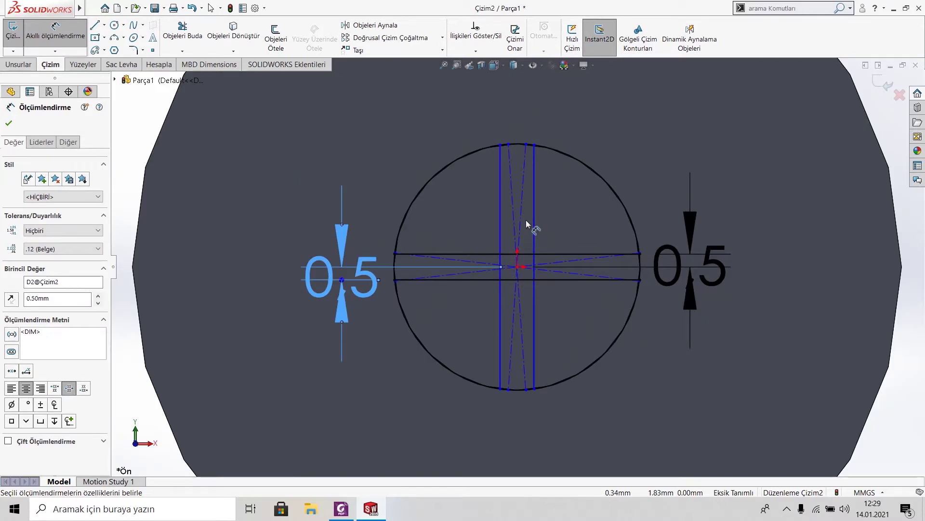
scroll(525, 220, "down", 2)
scroll(520, 239, "down", 1)
left_click(510, 311)
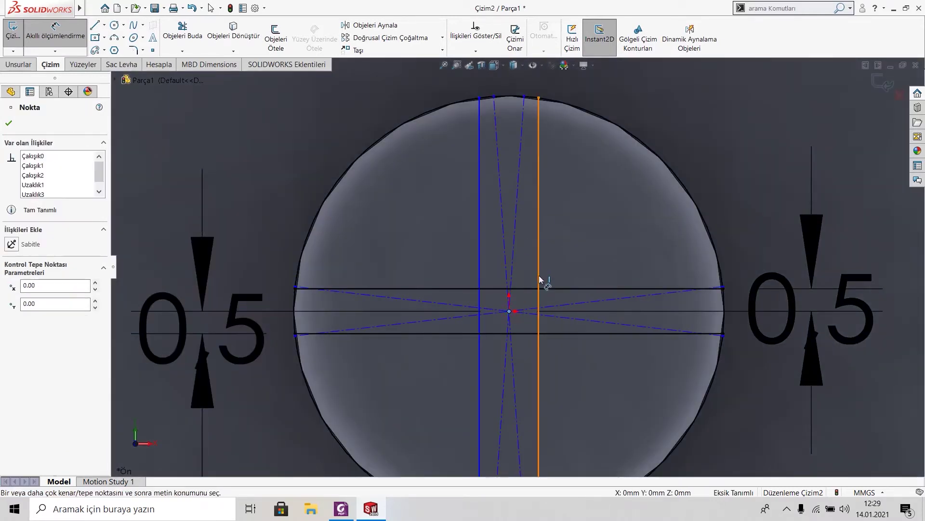
left_click(538, 279)
left_click(525, 246)
type("0.5")
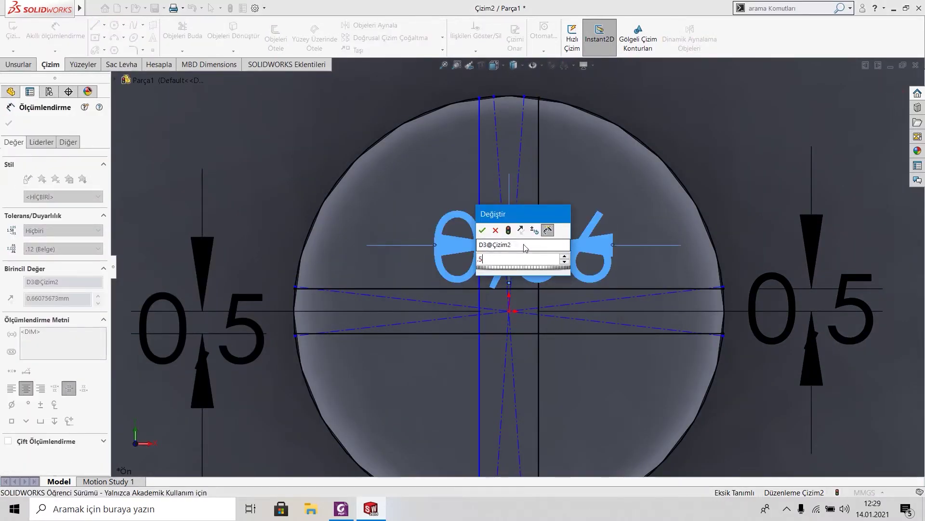
key("Return")
left_click(509, 312)
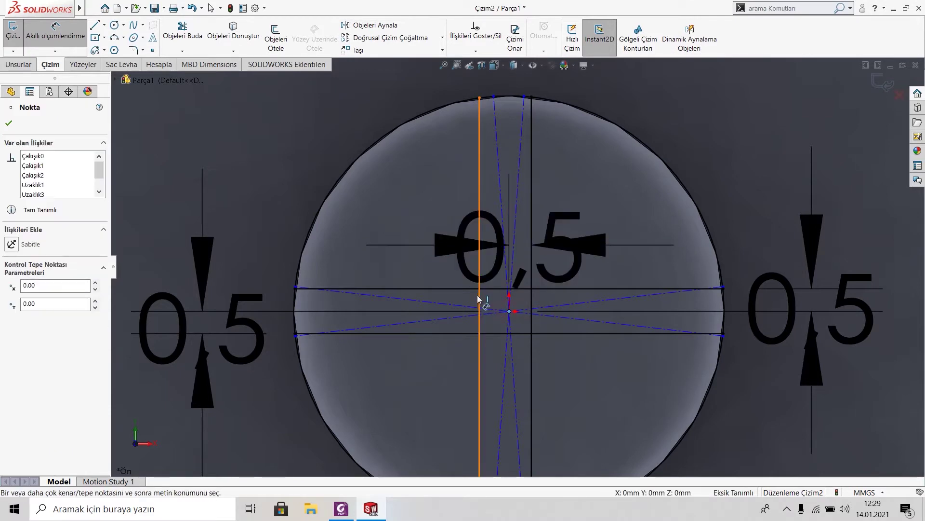
left_click(479, 305)
left_click(490, 378)
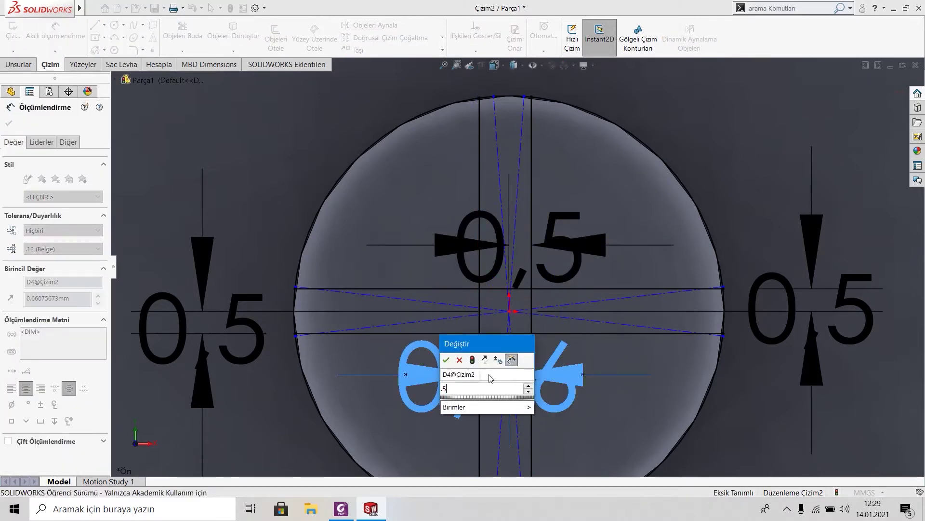
type("0.5")
key("Return")
left_click(9, 123)
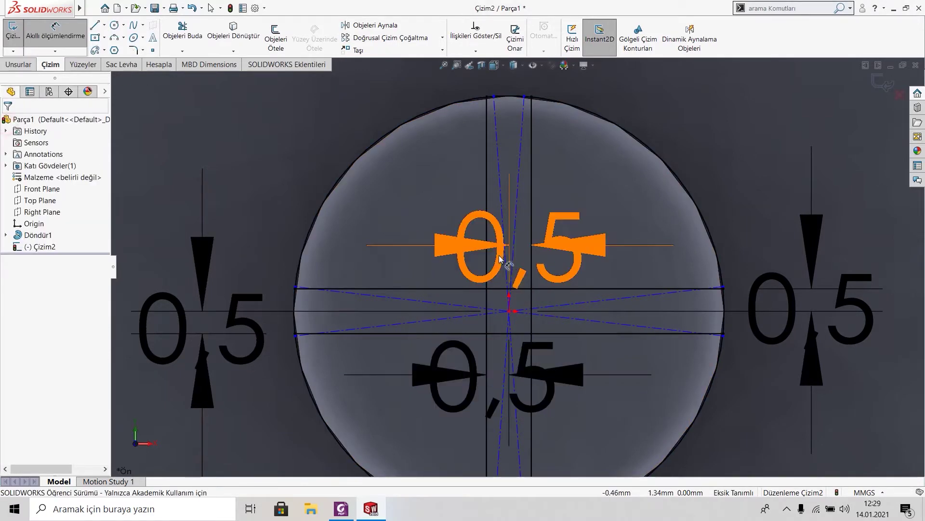
- Orbit to a 3D view of the shaft-end cross sketch and briefly try Trim Entities
scroll(514, 262, "up", 5)
scroll(536, 251, "up", 2)
mouse_move(536, 251)
middle_mouse_down()
mouse_move(509, 270)
mouse_move(523, 265)
middle_mouse_up()
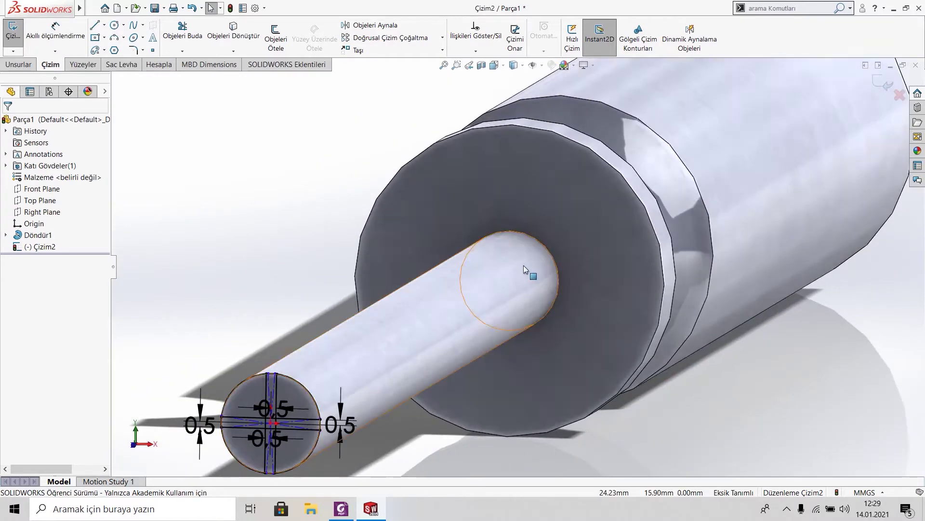
scroll(524, 265, "up", 3)
scroll(403, 330, "down", 5)
middle_click_drag(403, 330, 447, 283)
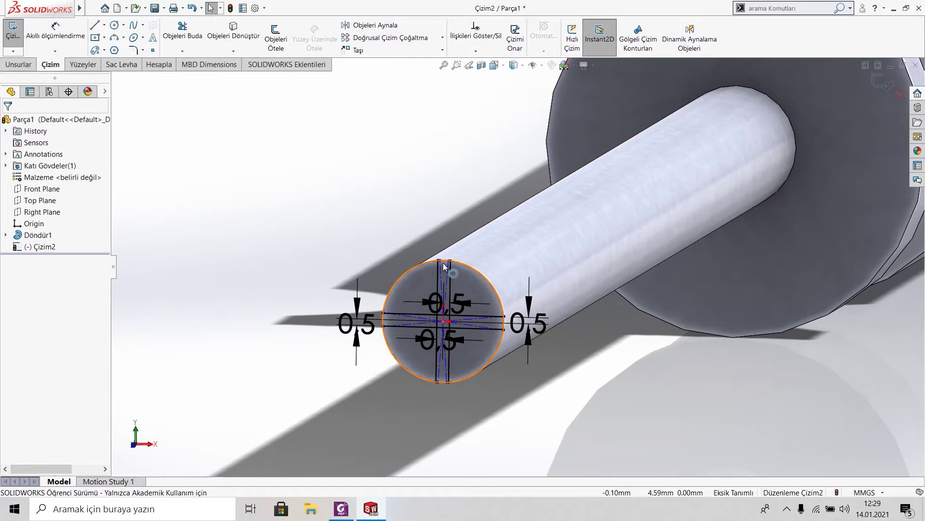
left_click(182, 30)
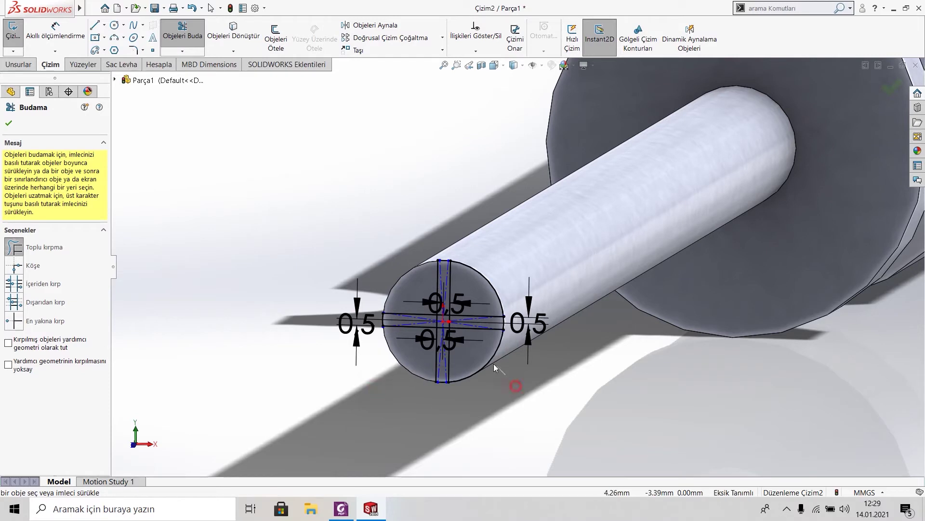
left_click(7, 124)
left_click(24, 64)
- Extrude the five cross regions as a 7.5 mm Blind boss
left_click(27, 36)
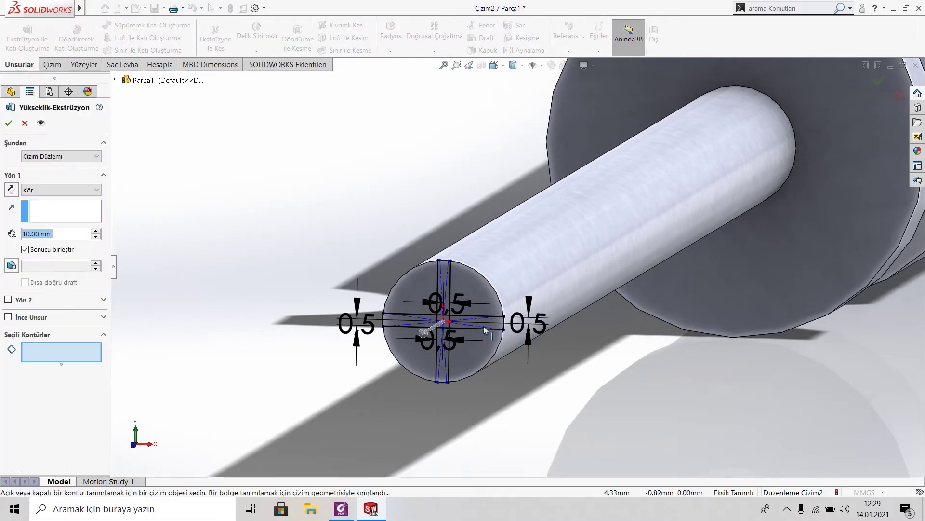
scroll(444, 274, "down", 3)
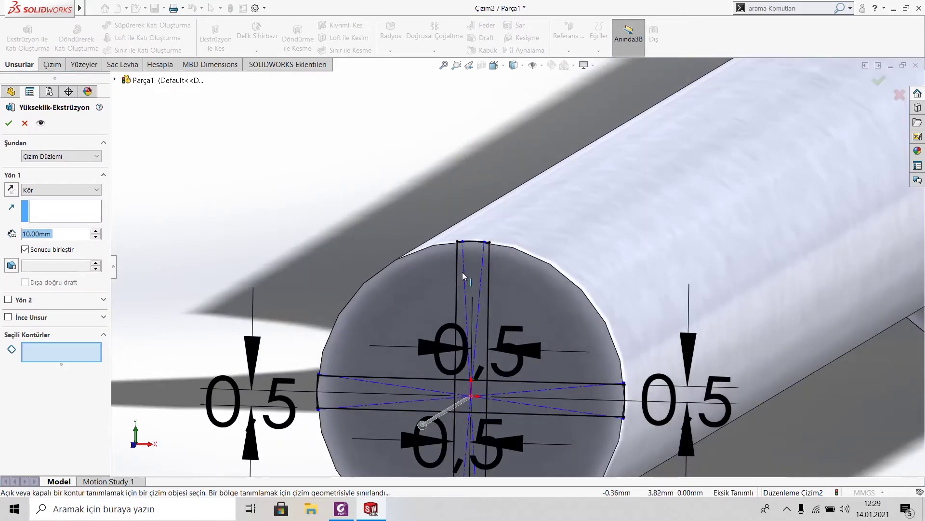
left_click(471, 265)
left_click(407, 393)
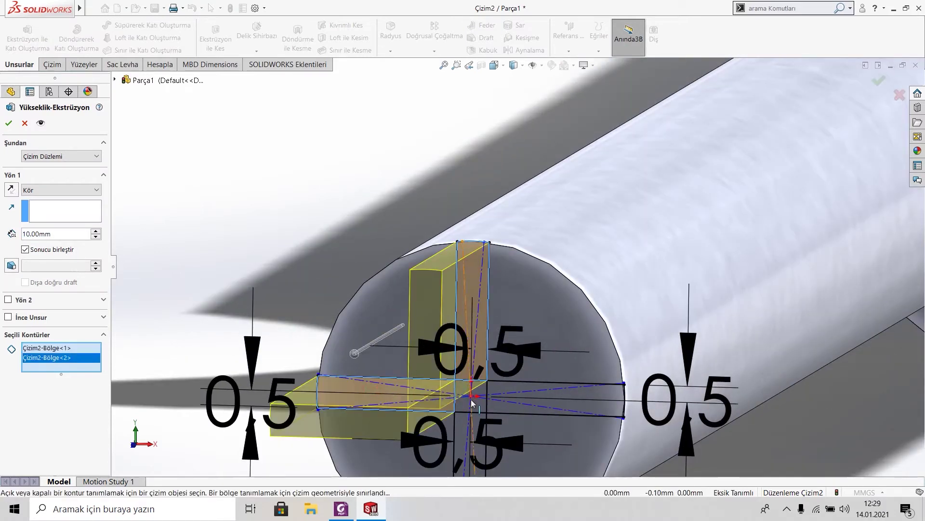
left_click(480, 404)
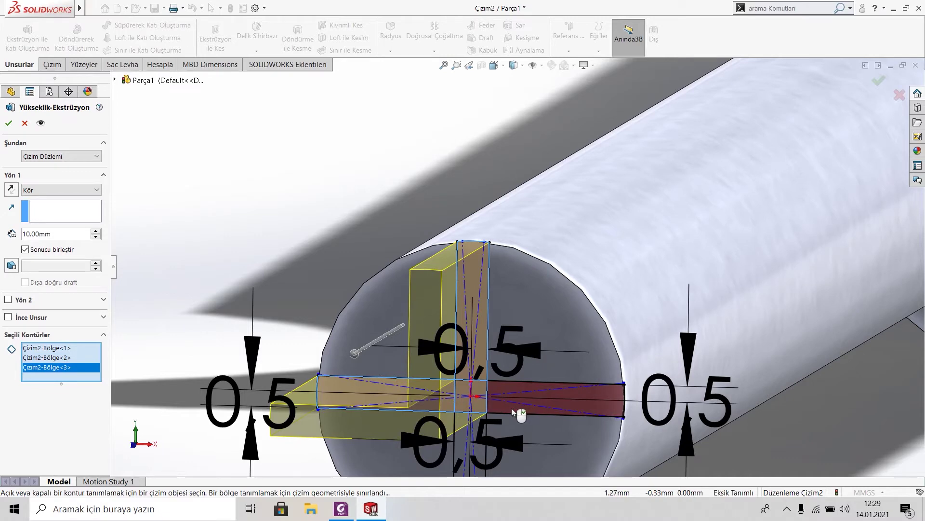
left_click(511, 408)
scroll(509, 412, "up", 2)
scroll(501, 405, "down", 5)
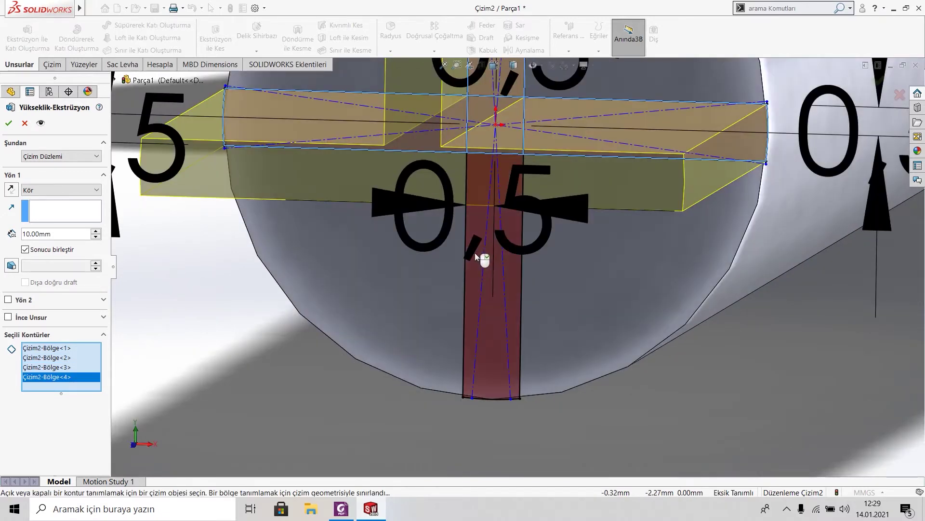
left_click(475, 255)
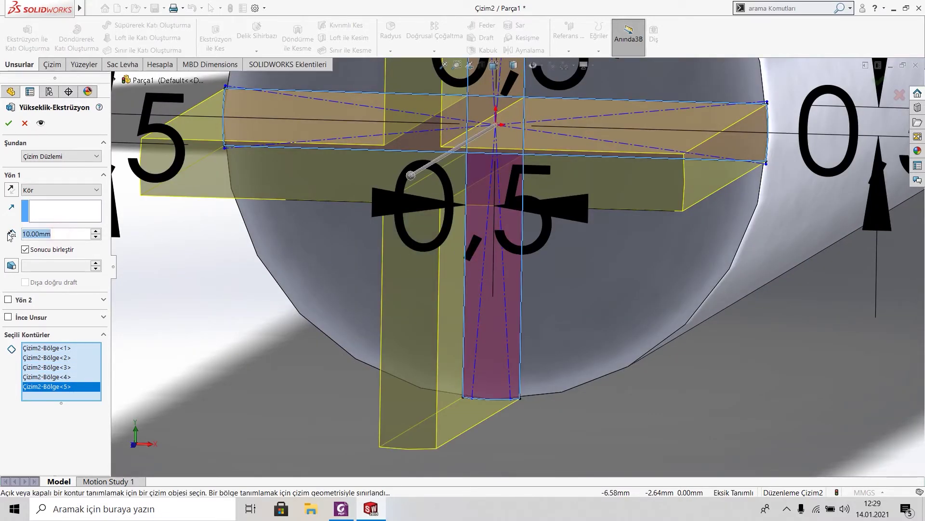
type("7.5")
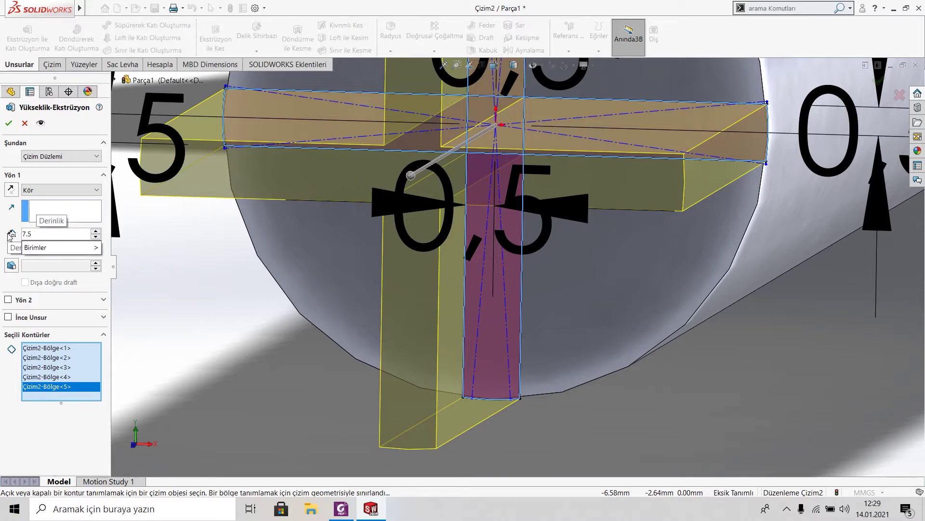
key("Return")
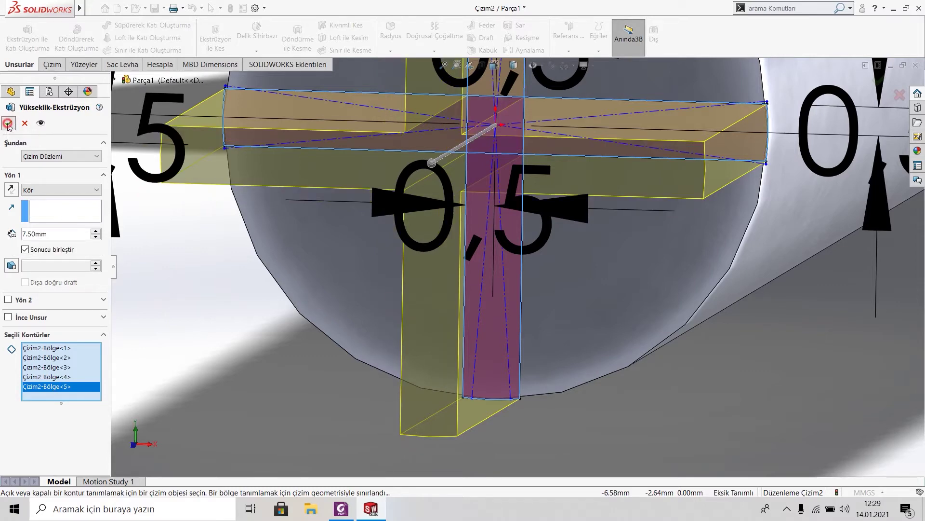
left_click(8, 125)
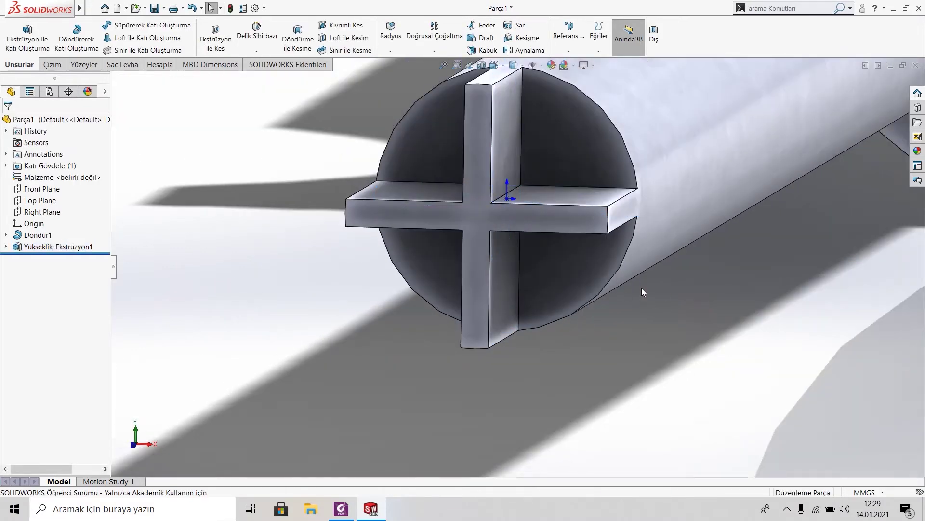
- Switch back to the reference drawing PDF
scroll(536, 166, "up", 3)
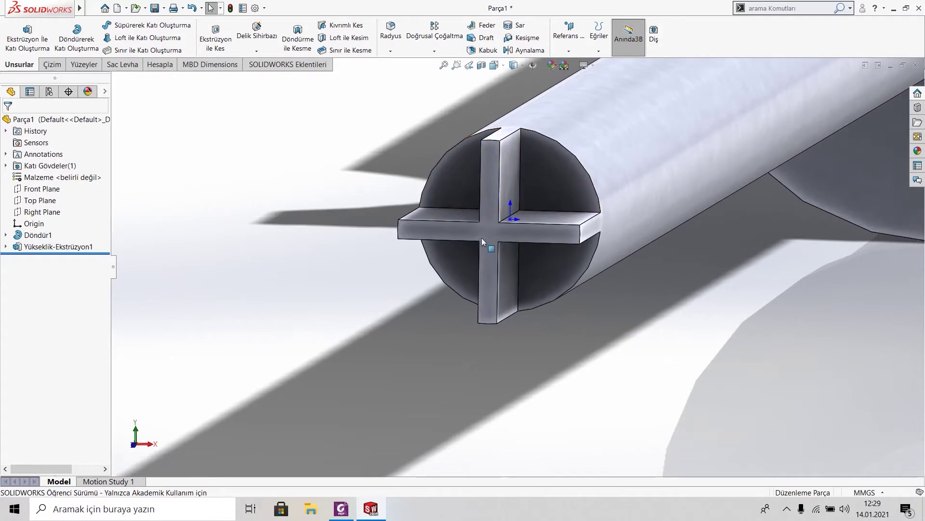
left_click(341, 509)
scroll(421, 287, "down", 3, "ctrl")
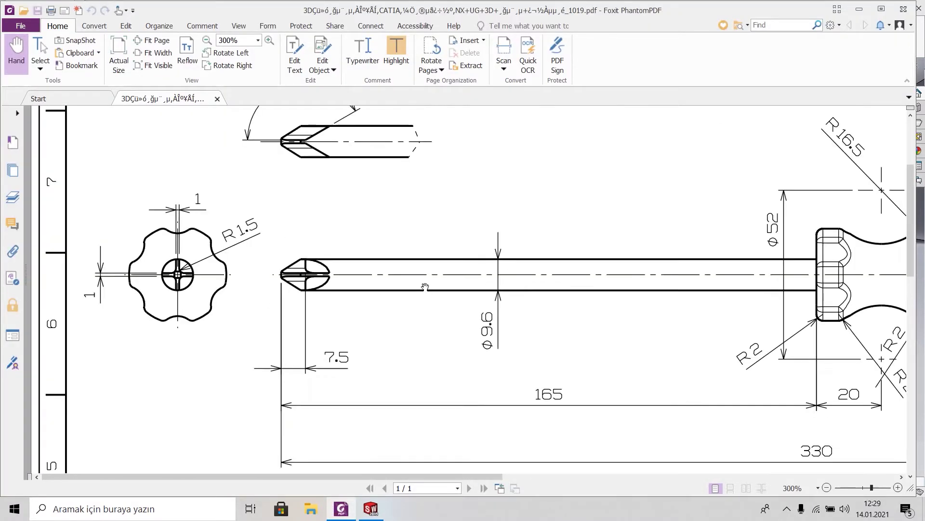
- Scroll and pan through the PDF drawing to inspect the tip details
scroll(147, 201, "up", 1, "ctrl")
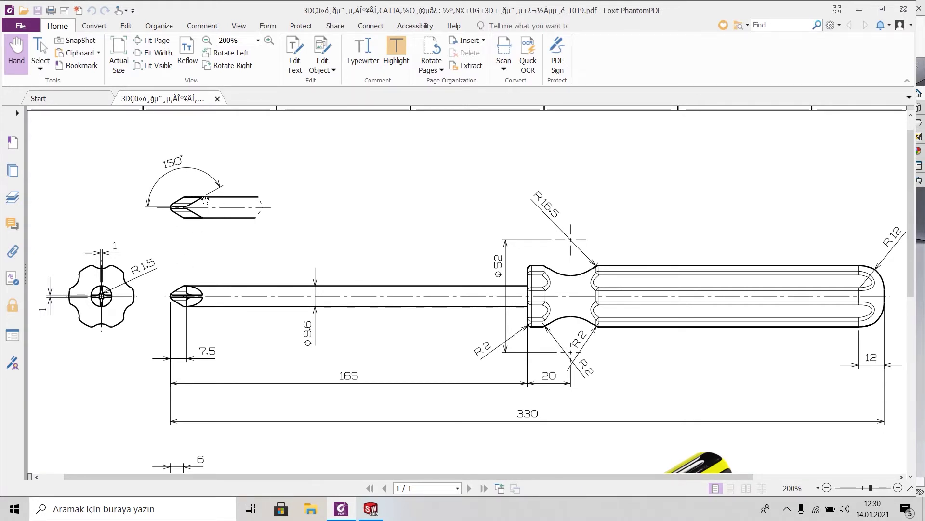
scroll(204, 199, "down", 3)
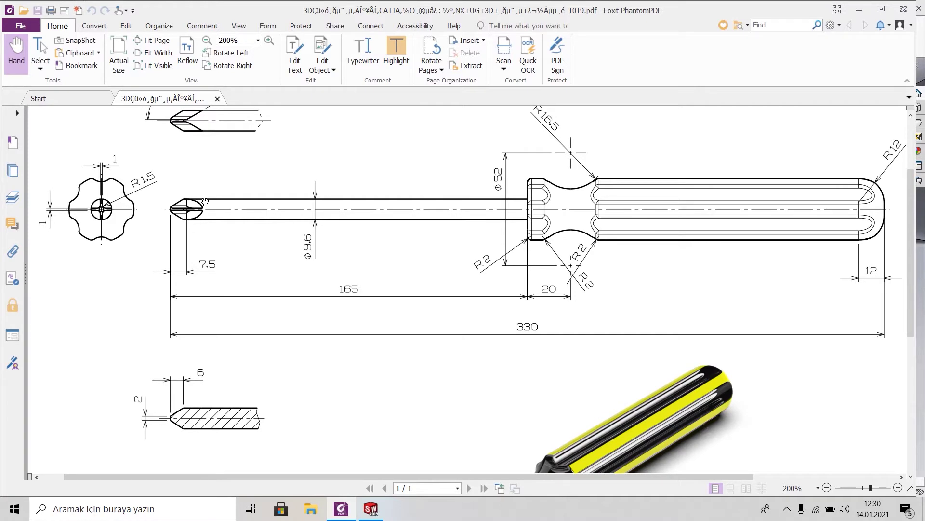
scroll(204, 202, "down", 1)
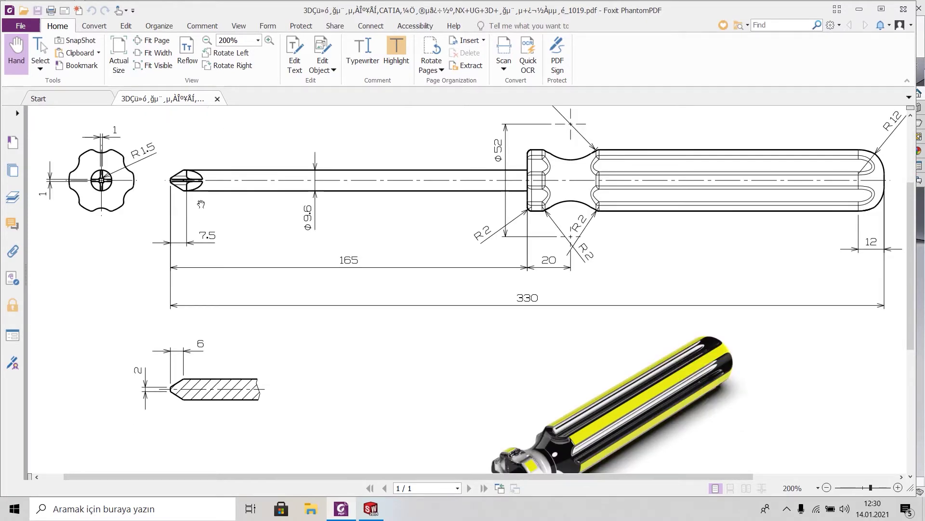
left_click_drag(201, 204, 181, 354)
scroll(181, 354, "down", 4)
scroll(175, 424, "up", 2)
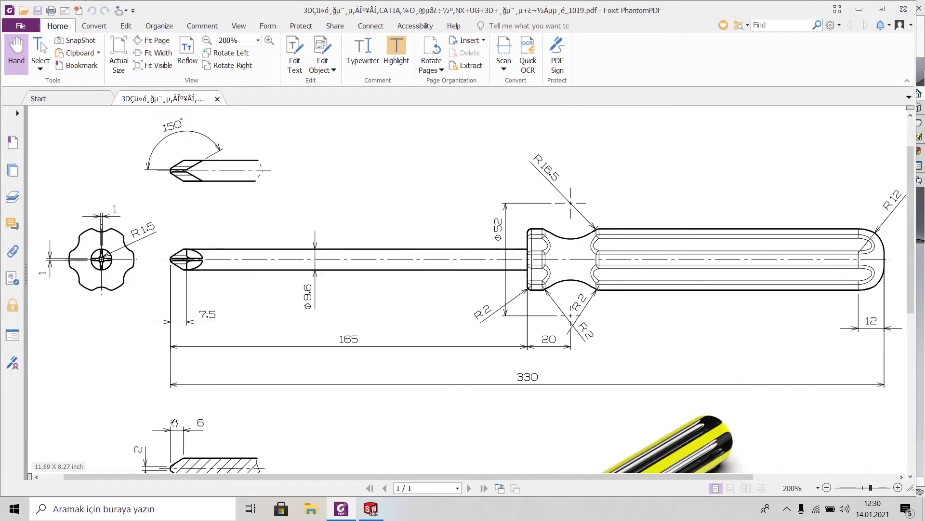
scroll(171, 402, "down", 3)
scroll(507, 444, "down", 4)
scroll(506, 443, "down", 3)
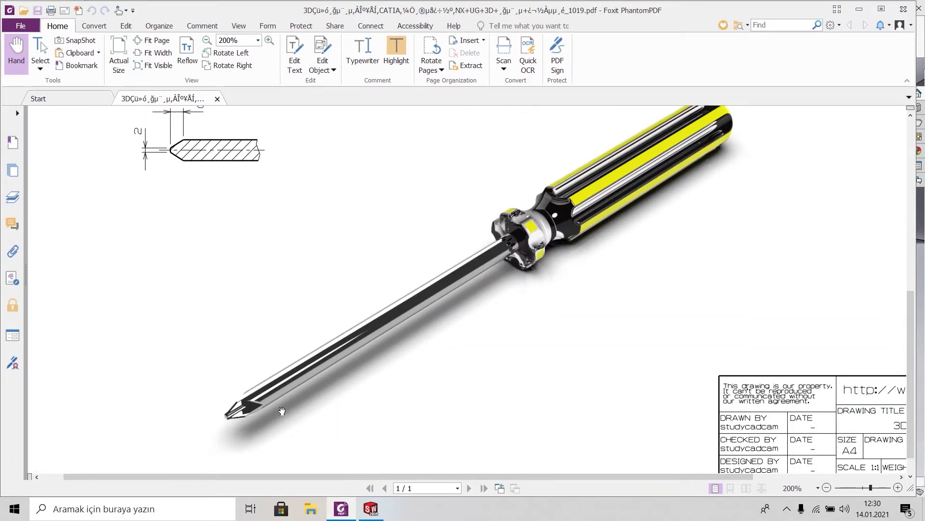
scroll(236, 409, "up", 2, "ctrl")
scroll(241, 397, "up", 1, "ctrl")
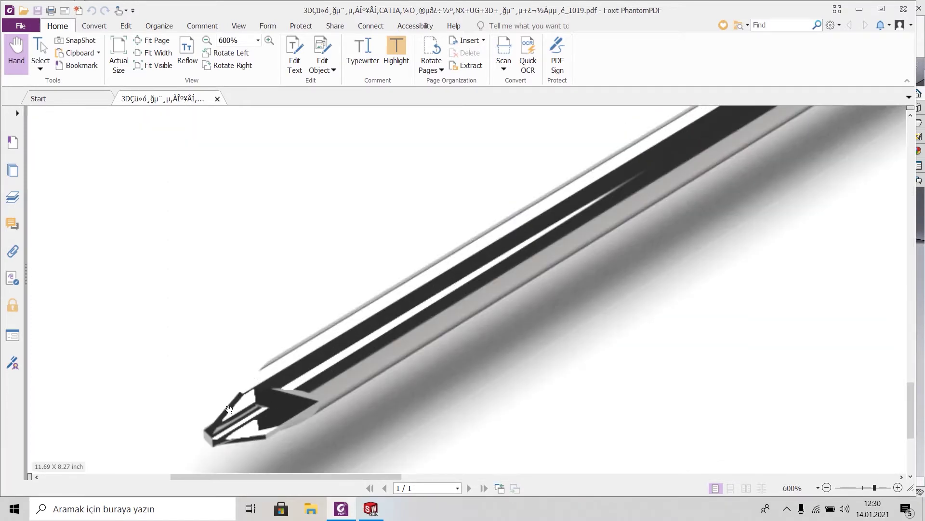
scroll(224, 419, "down", 3, "ctrl")
scroll(195, 271, "up", 3)
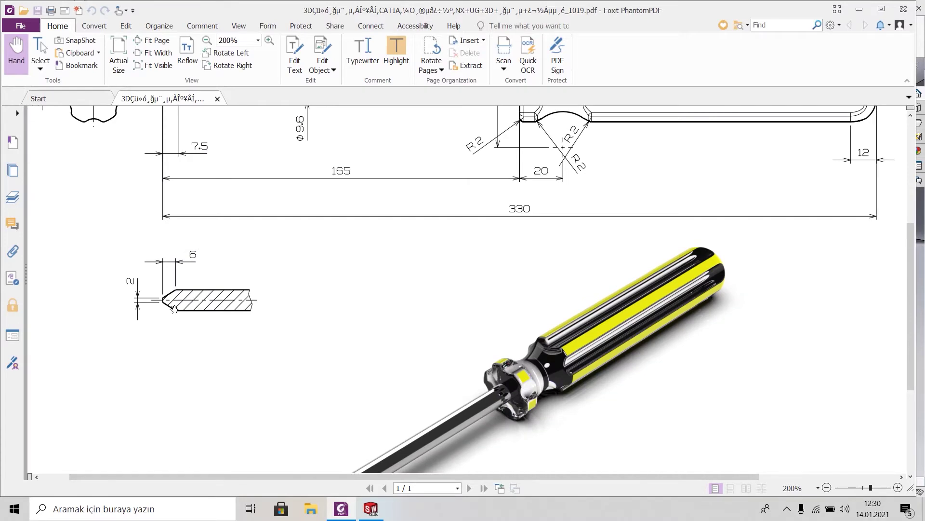
scroll(159, 275, "up", 2, "ctrl")
- Compare the part against the drawing, then return to SOLIDWORKS and start a Draft
left_click(347, 511)
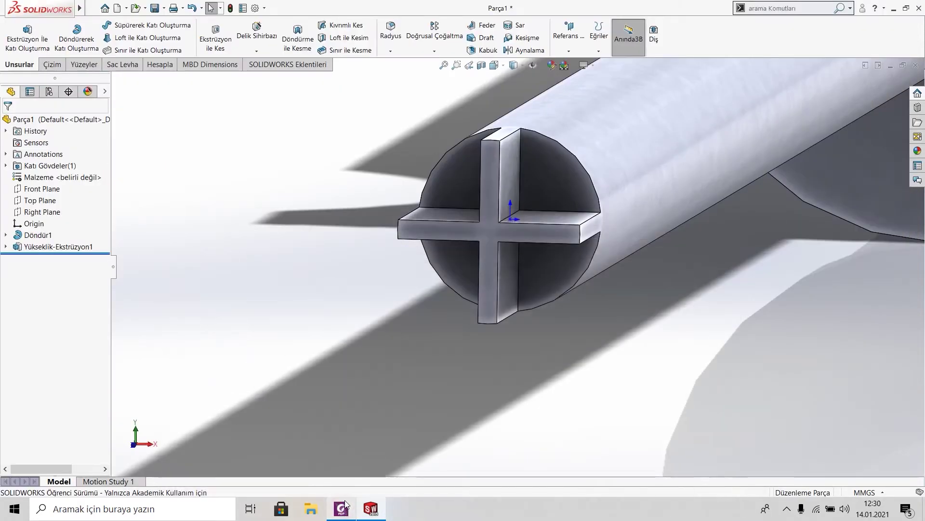
left_click(345, 506)
scroll(264, 270, "up", 3)
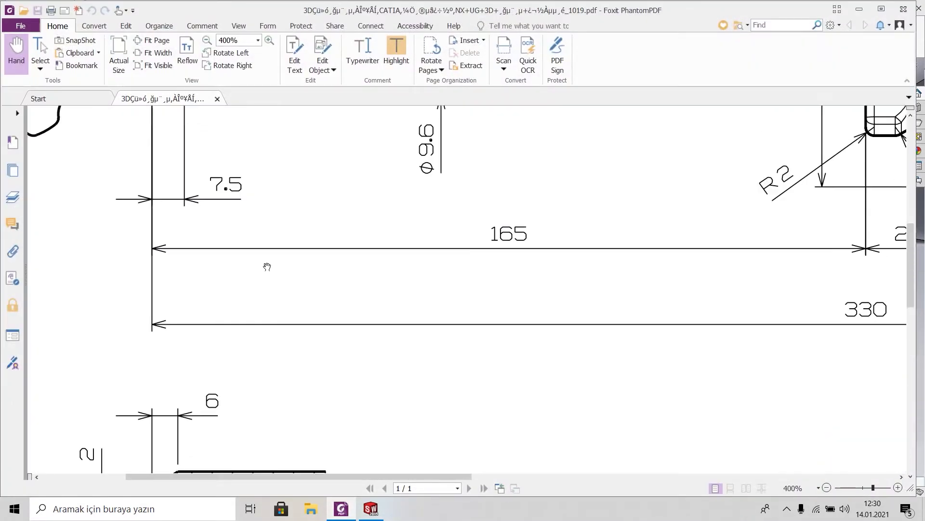
scroll(265, 270, "up", 3)
scroll(220, 317, "down", 1)
scroll(203, 353, "up", 2)
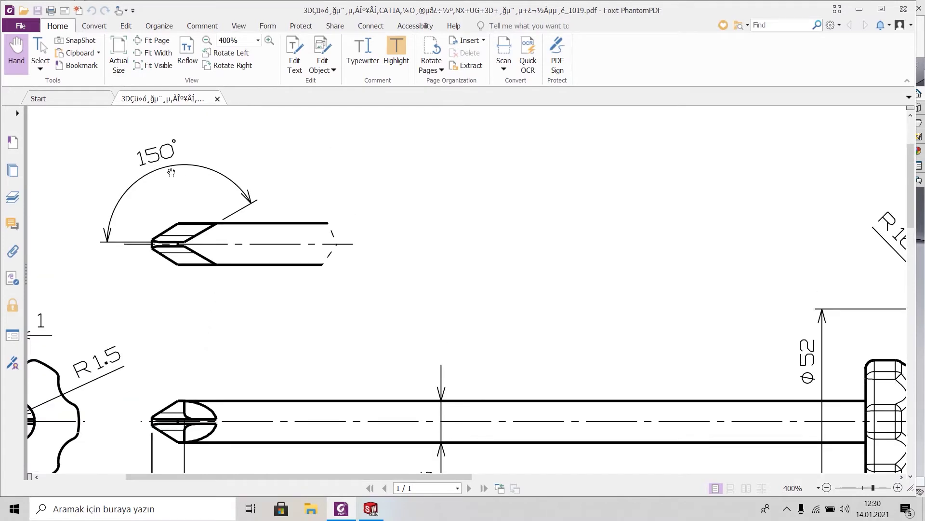
left_click(371, 508)
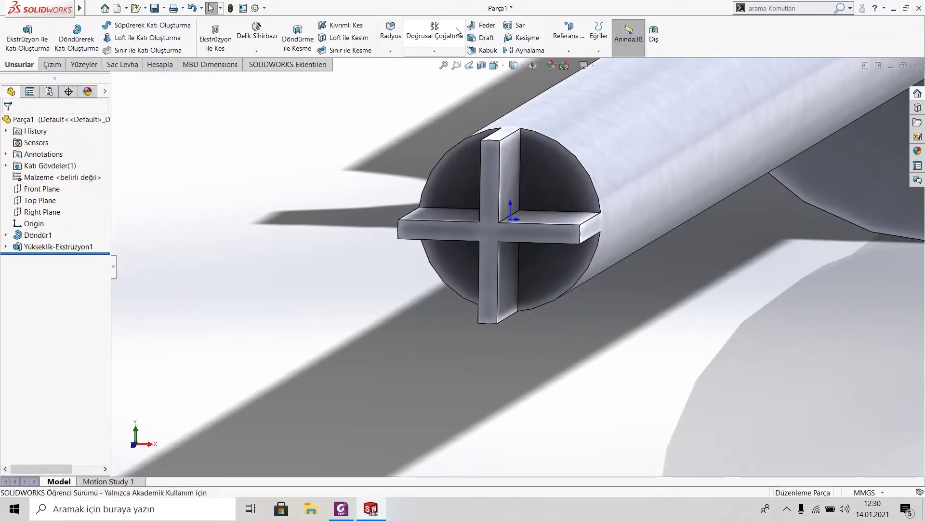
left_click(486, 38)
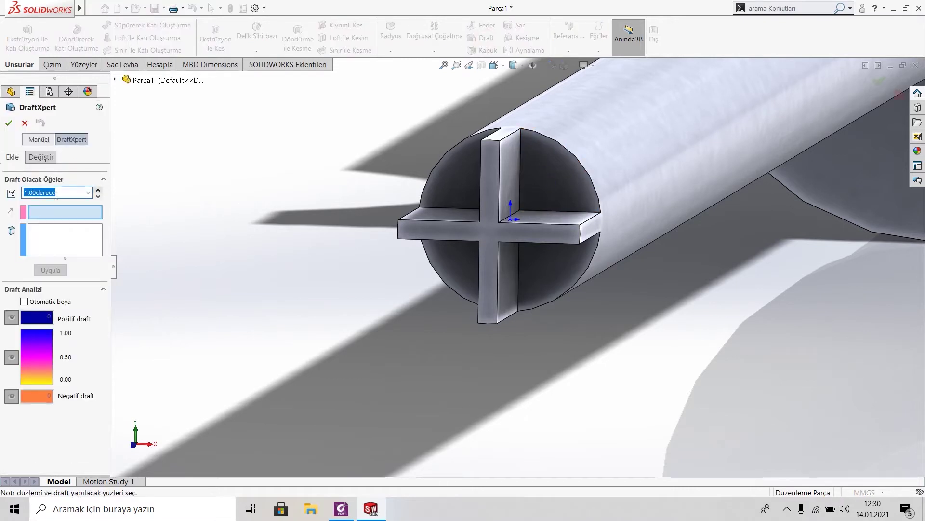
- Attempt a 60° draft on a groove face, which fails and is dismissed
type("60")
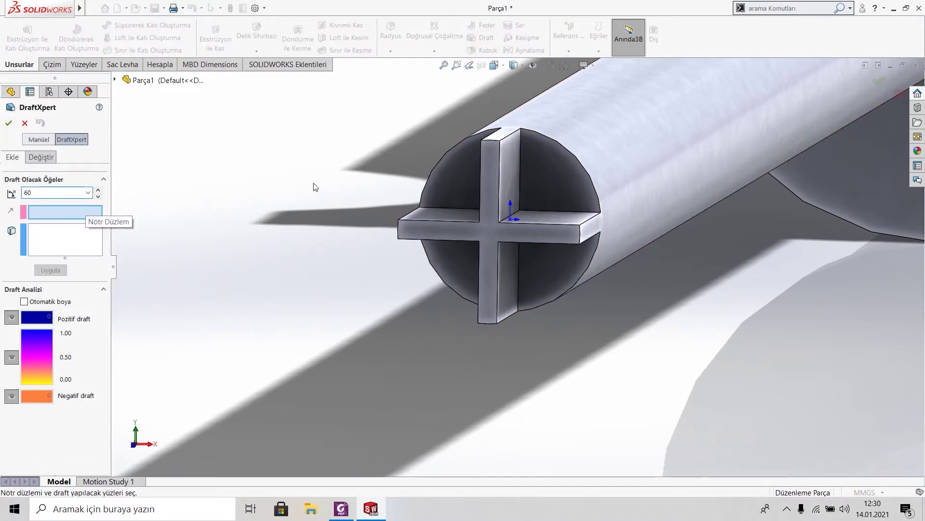
left_click(559, 172)
middle_click_drag(559, 173, 480, 308)
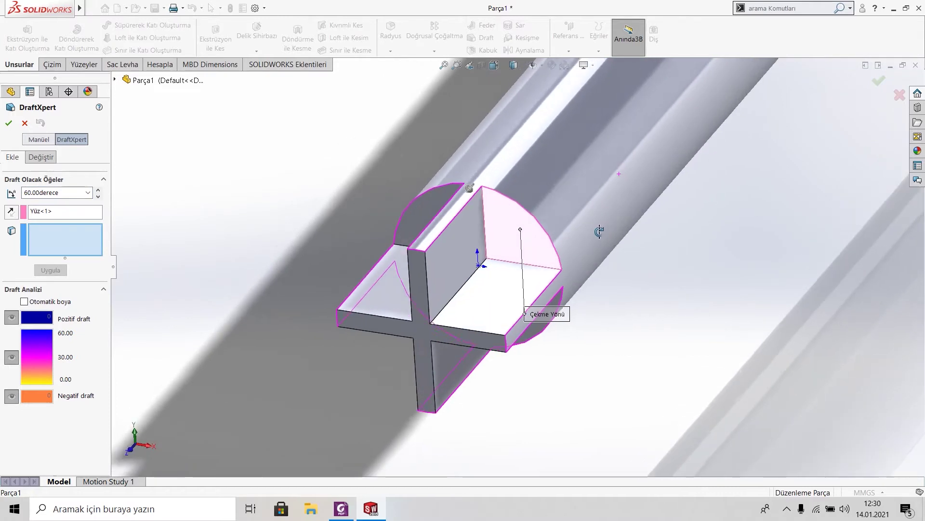
left_click(489, 308)
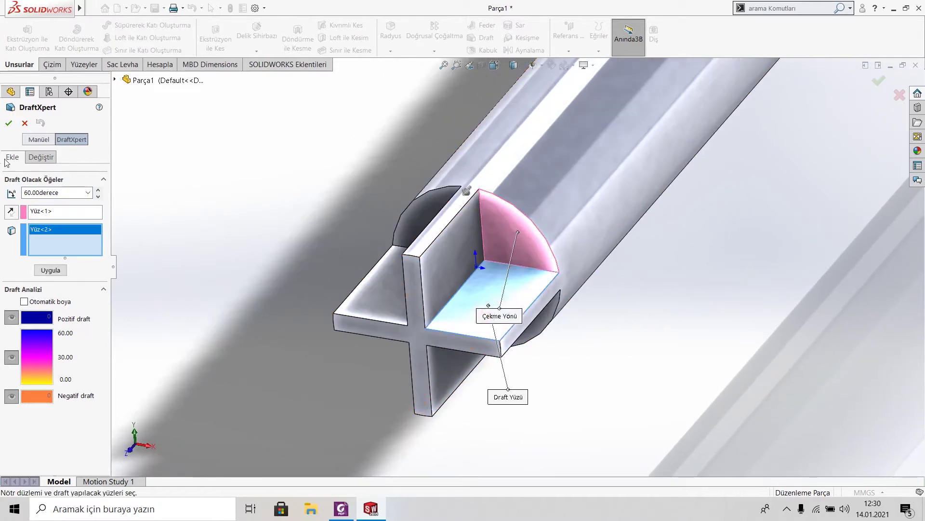
left_click(4, 126)
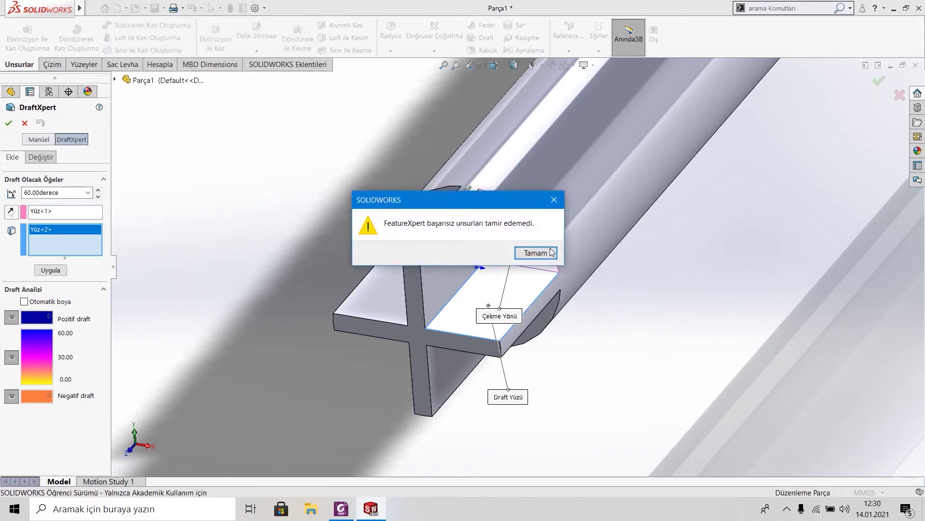
left_click(551, 252)
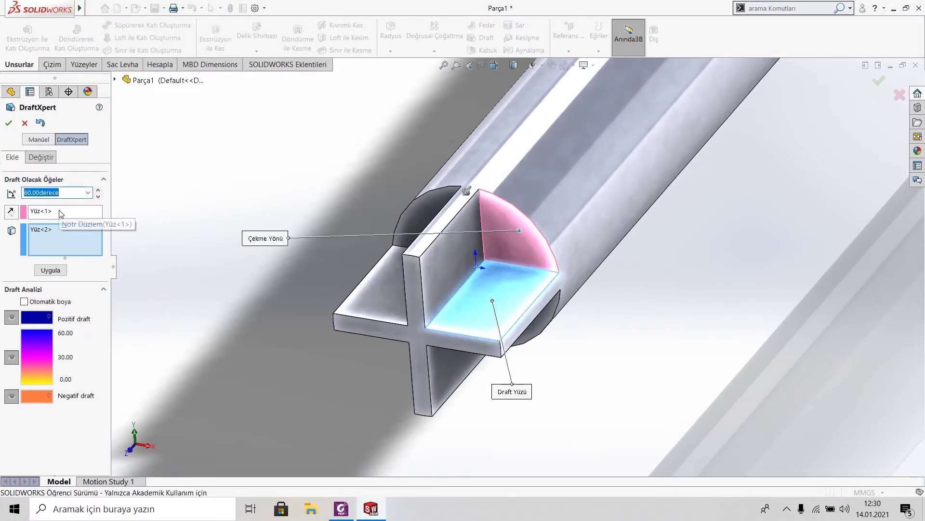
- Redo the 60° draft with the flat groove face neutral and curved quadrant face drafted
right_click(59, 215)
left_click(77, 219)
right_click(67, 233)
left_click(67, 249)
left_click(504, 292)
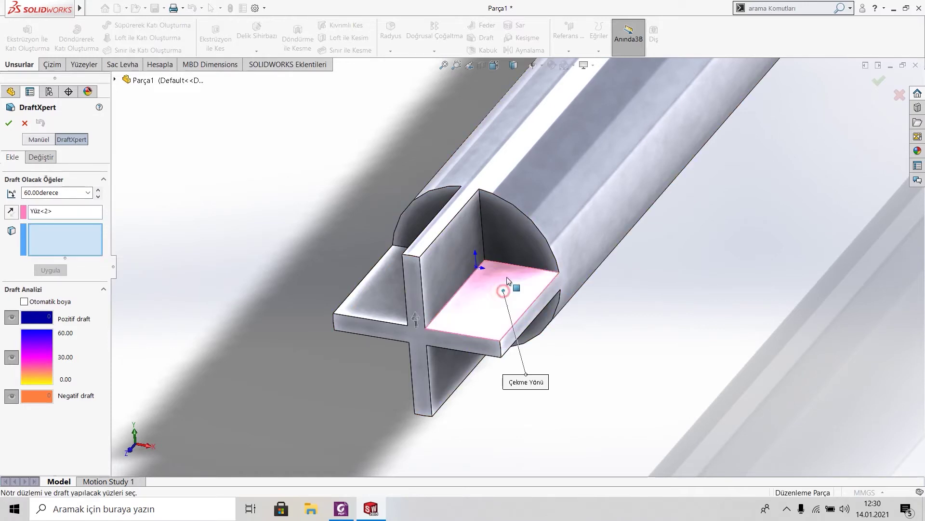
left_click(507, 232)
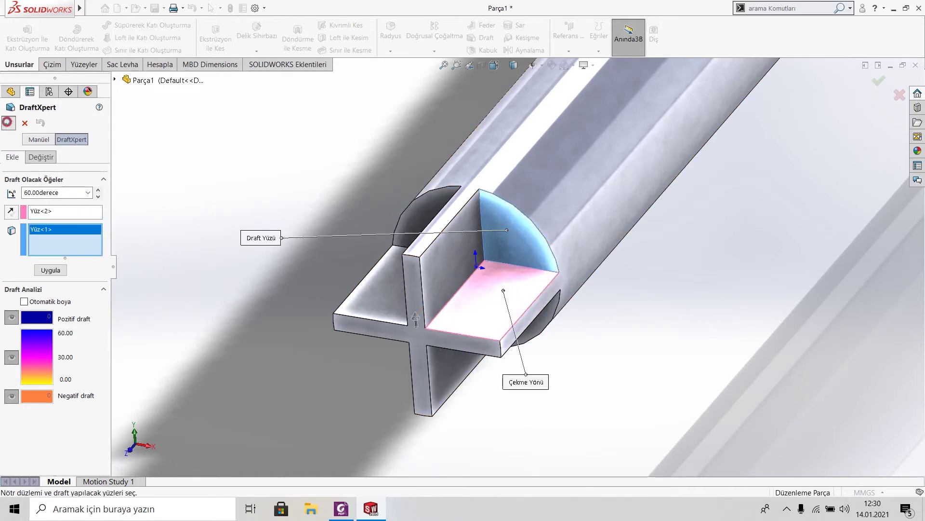
left_click(7, 123)
mouse_move(523, 285)
middle_mouse_down()
mouse_move(560, 306)
mouse_move(215, 208)
middle_mouse_up()
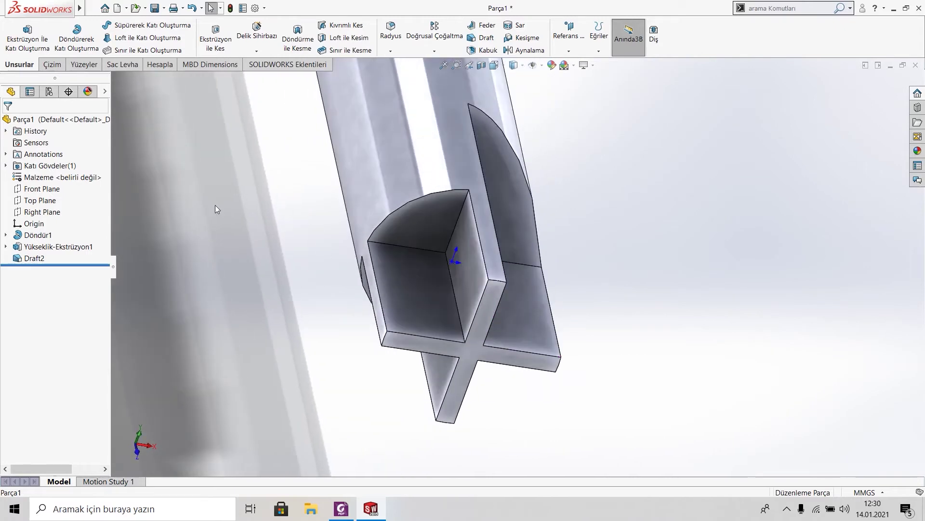
- Apply a 60° draft, Draft3, to the second quadrant's curved face
left_click(483, 37)
left_click(408, 277)
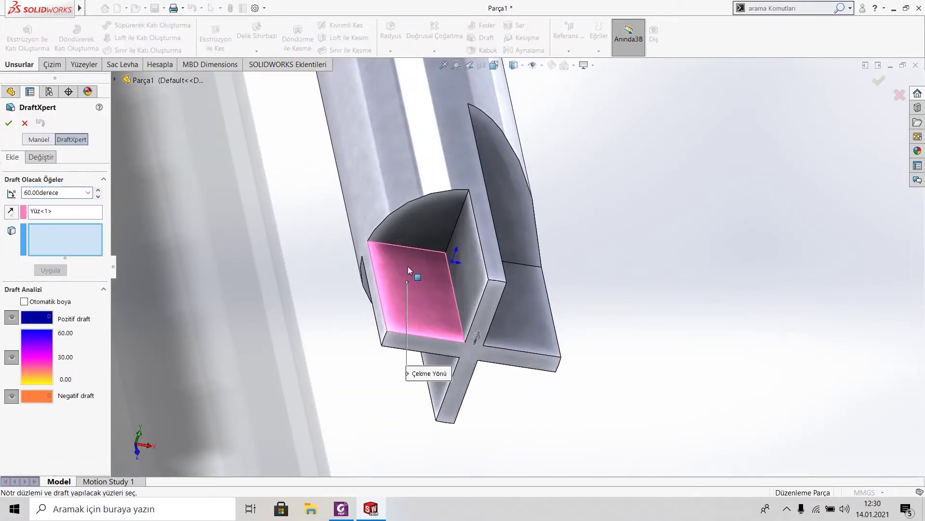
left_click(417, 227)
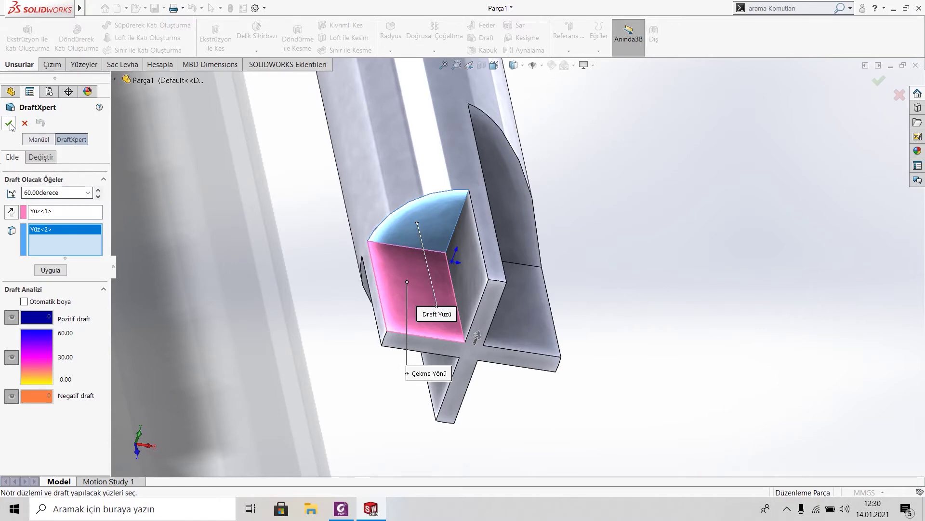
left_click(10, 123)
mouse_move(413, 216)
middle_mouse_down()
mouse_move(449, 120)
mouse_move(409, 154)
middle_mouse_up()
mouse_move(423, 223)
middle_mouse_down()
mouse_move(433, 150)
mouse_move(475, 168)
middle_mouse_up()
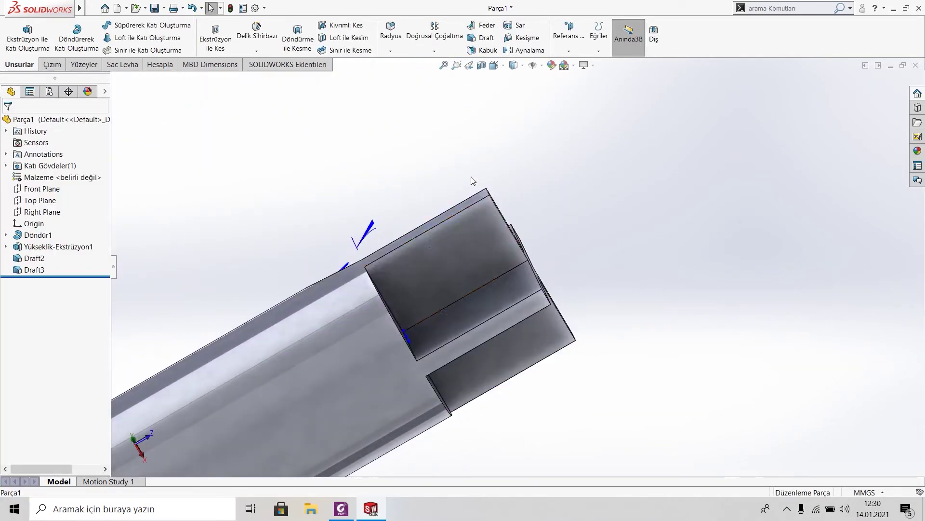
- Apply a 60° draft, Draft4, to the third quadrant's side face
left_click(494, 43)
mouse_move(434, 118)
middle_mouse_down()
mouse_move(413, 124)
mouse_move(403, 143)
mouse_move(437, 274)
middle_mouse_up()
left_click(437, 277)
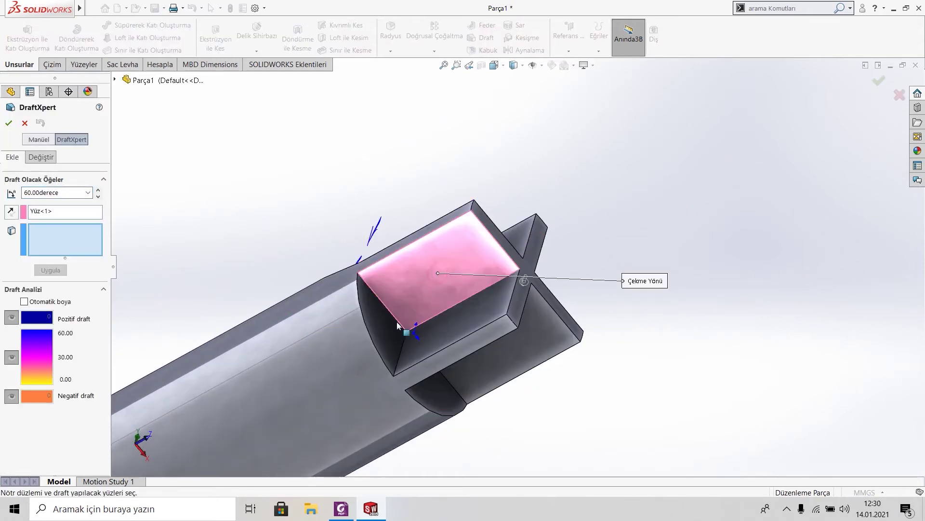
left_click(382, 331)
left_click(9, 123)
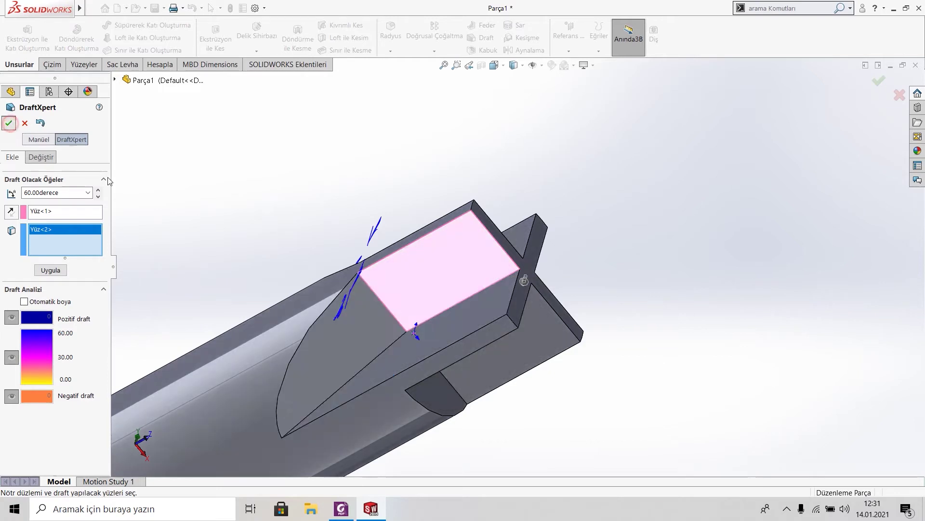
mouse_move(271, 220)
middle_mouse_down()
mouse_move(252, 172)
mouse_move(453, 103)
middle_mouse_up()
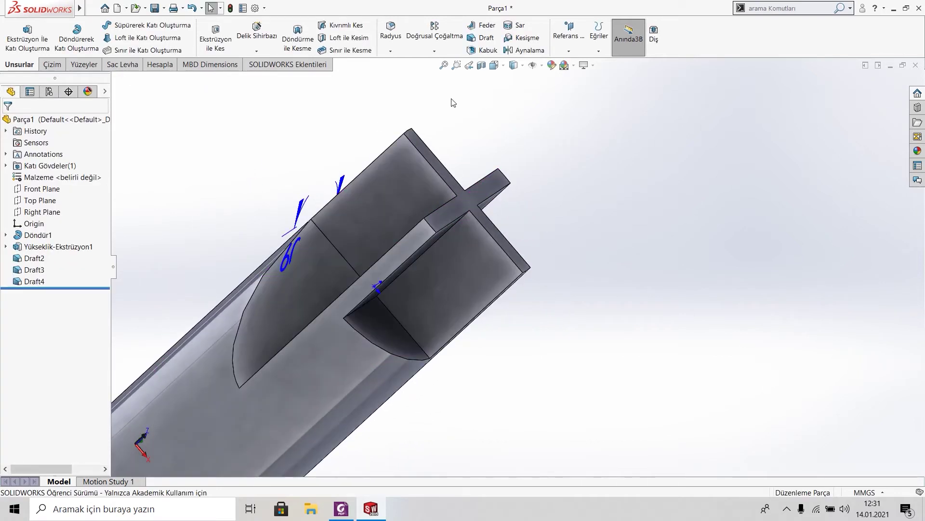
- Apply the final 60° draft, Draft5, to the last quadrant and snap to isometric view
left_click(486, 38)
left_click(443, 289)
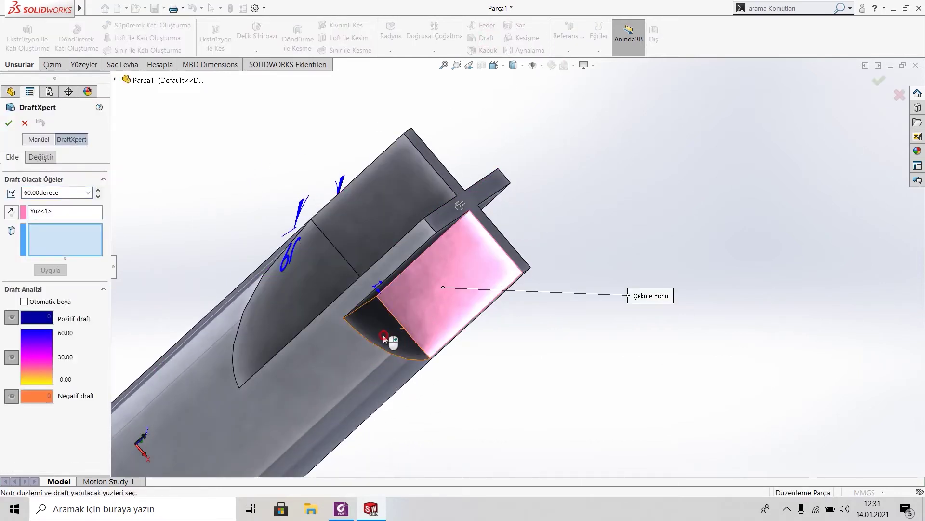
left_click(389, 334)
left_click(9, 124)
mouse_move(361, 183)
middle_mouse_down()
mouse_move(325, 141)
mouse_move(362, 159)
middle_mouse_up()
key("ctrl+7")
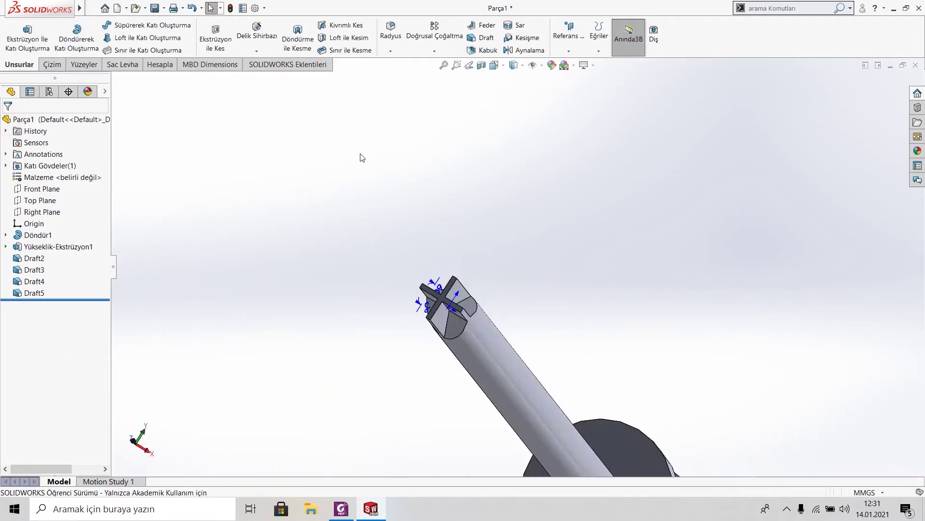
- Hide the two 60° draft dimensions on the screwdriver tip
scroll(314, 423, "down", 3)
scroll(493, 244, "down", 2)
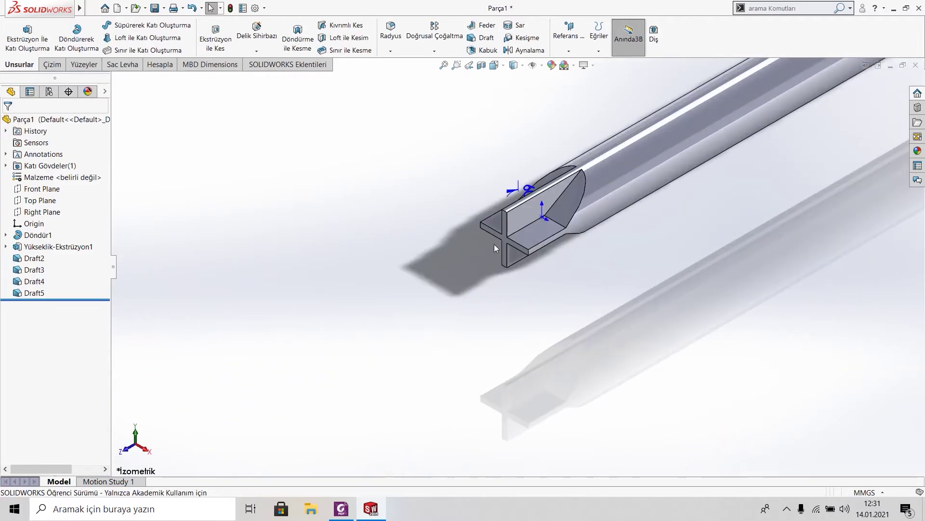
scroll(584, 160, "down", 2)
scroll(568, 138, "down", 2)
scroll(570, 148, "down", 1)
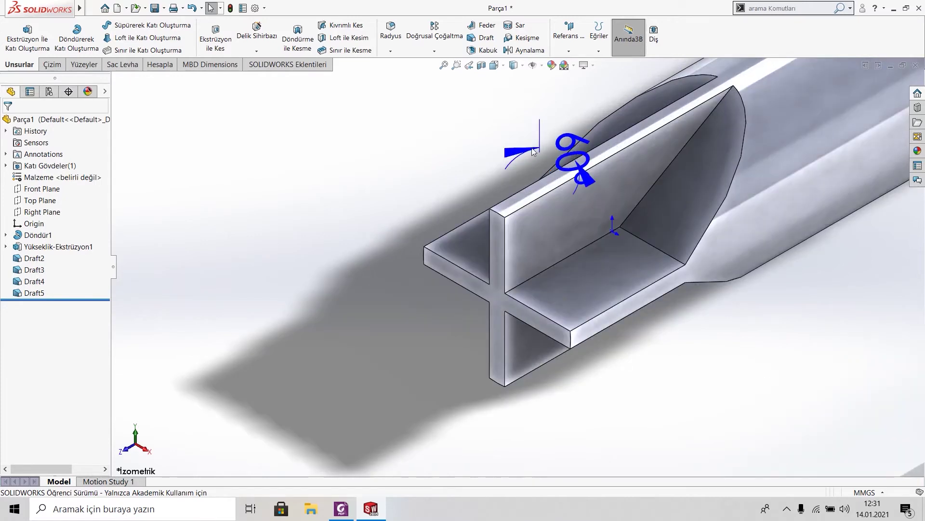
left_click(569, 147)
right_click(569, 148)
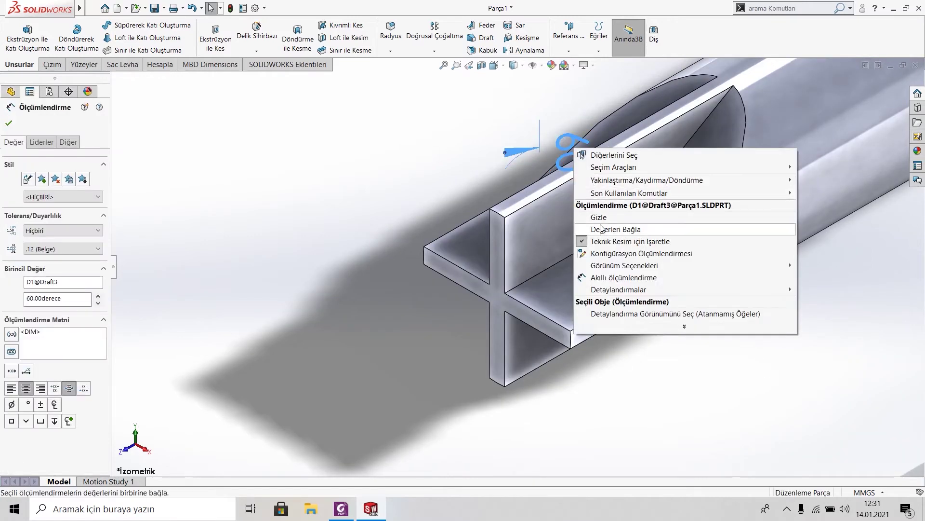
left_click(599, 217)
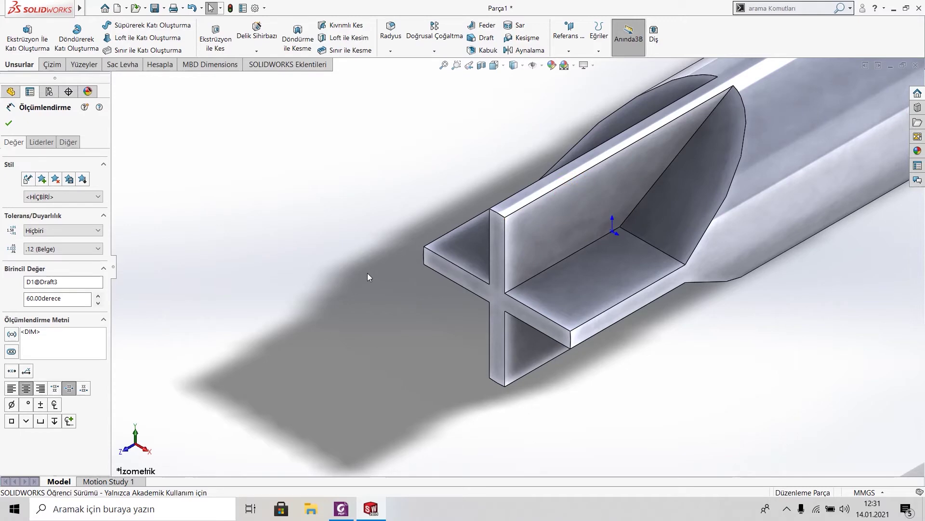
left_click(589, 214)
right_click(588, 208)
left_click(602, 279)
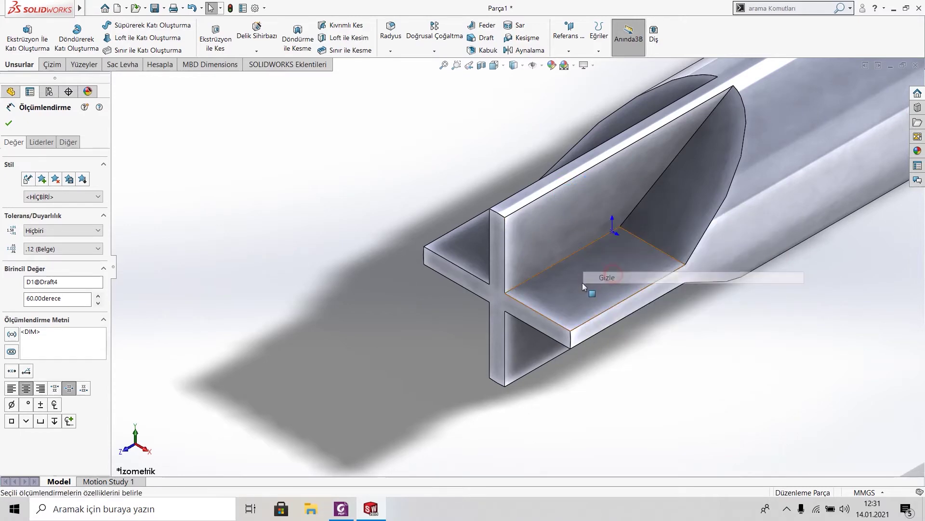
- View the fin face Normal To, start and undo a sketch on it, then show the drawing
right_click(540, 228)
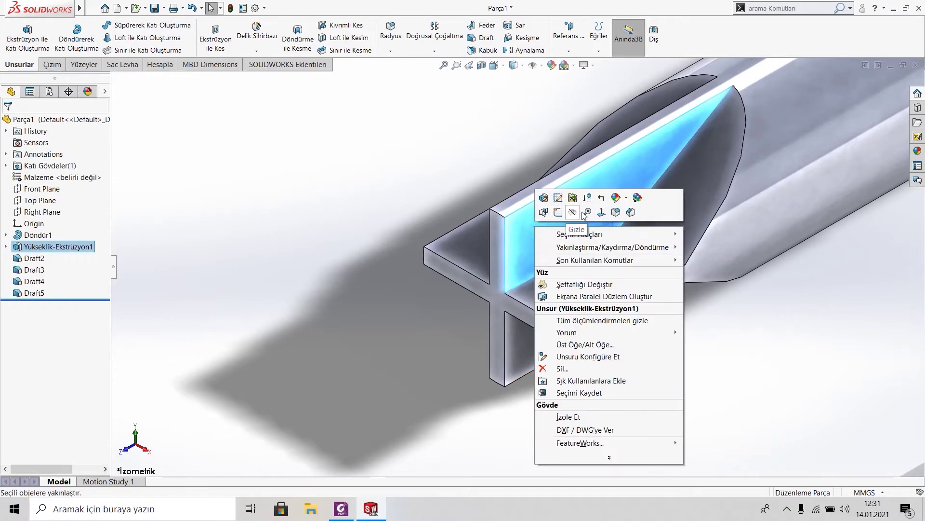
left_click(602, 214)
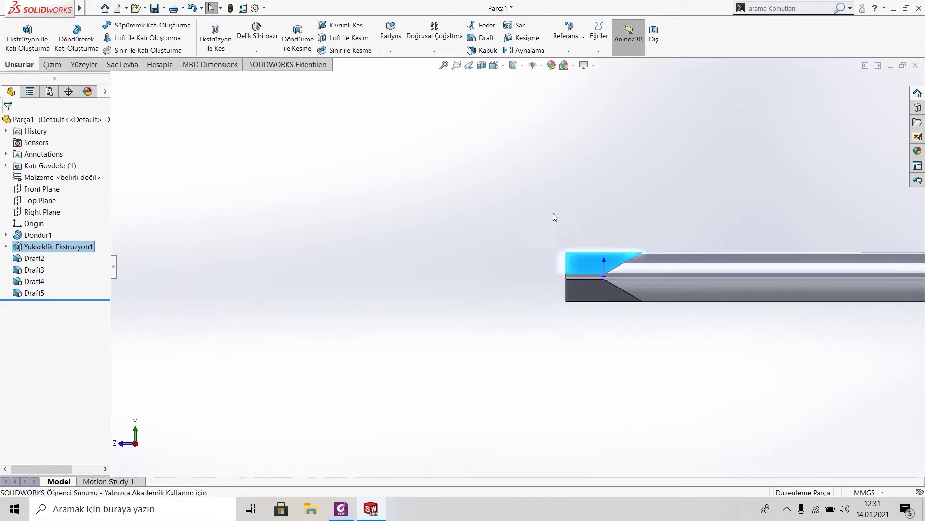
scroll(497, 319, "down", 2)
right_click(470, 284)
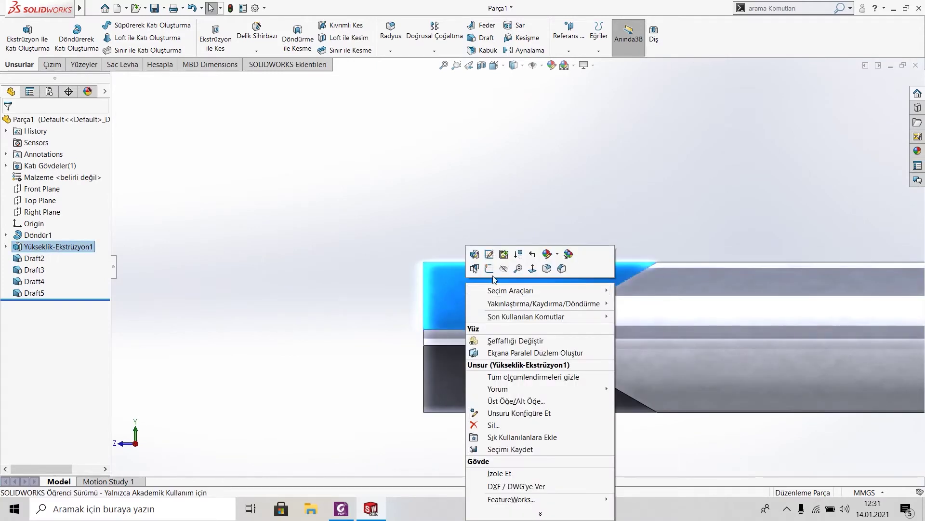
left_click(491, 269)
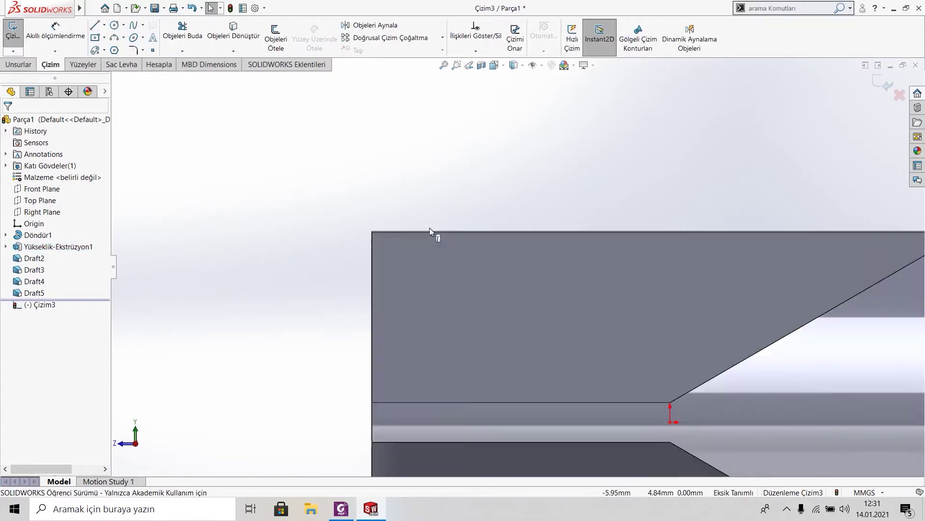
key("ctrl+z")
left_click(342, 509)
scroll(210, 447, "down", 2)
scroll(210, 448, "down", 5)
scroll(221, 420, "down", 4)
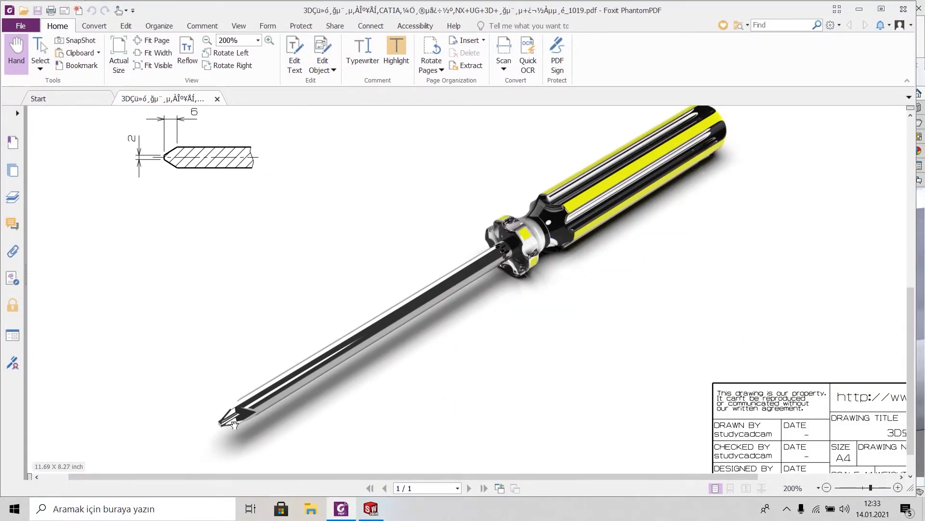
scroll(234, 425, "up", 4)
scroll(231, 417, "up", 4)
scroll(174, 318, "down", 3)
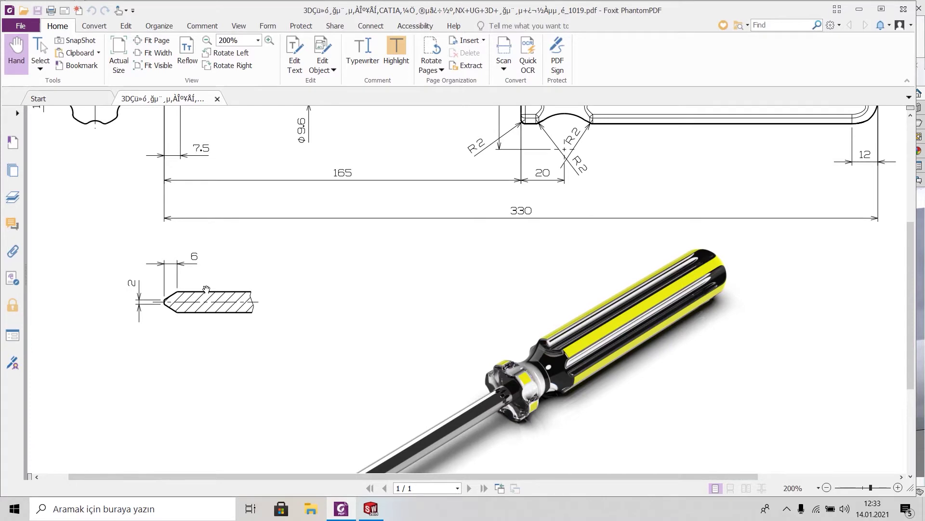
scroll(203, 334, "down", 4)
scroll(233, 359, "down", 2)
scroll(183, 228, "up", 5)
left_click(370, 508)
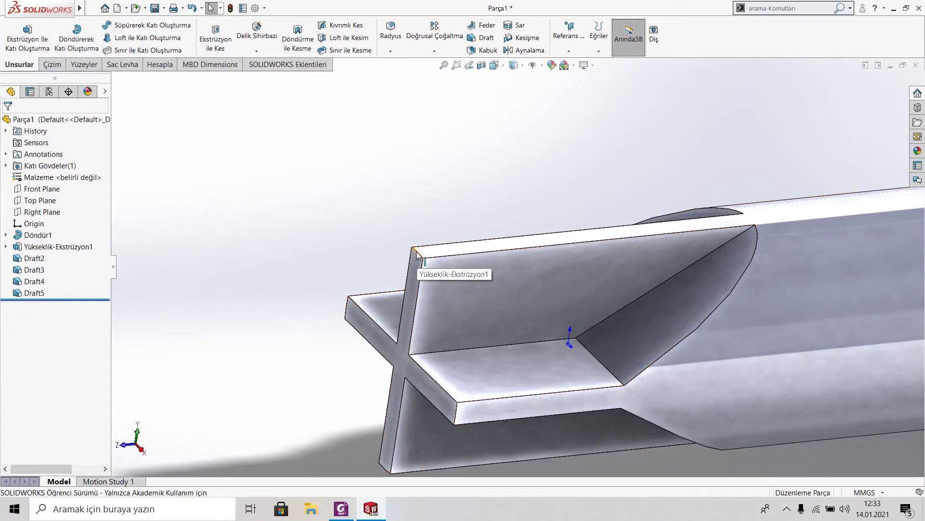
- Create reference plane Düzlem1 from the top fin face and a fin side face
left_click(429, 249)
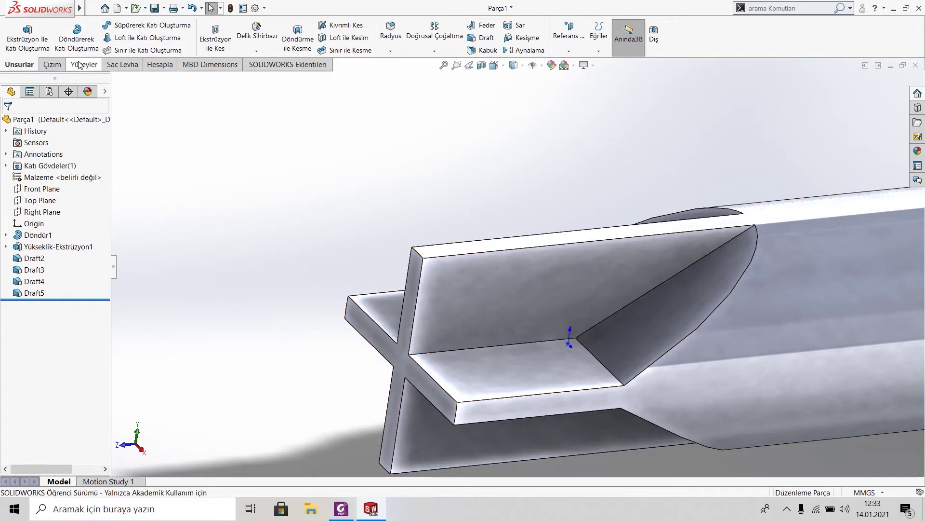
left_click(569, 52)
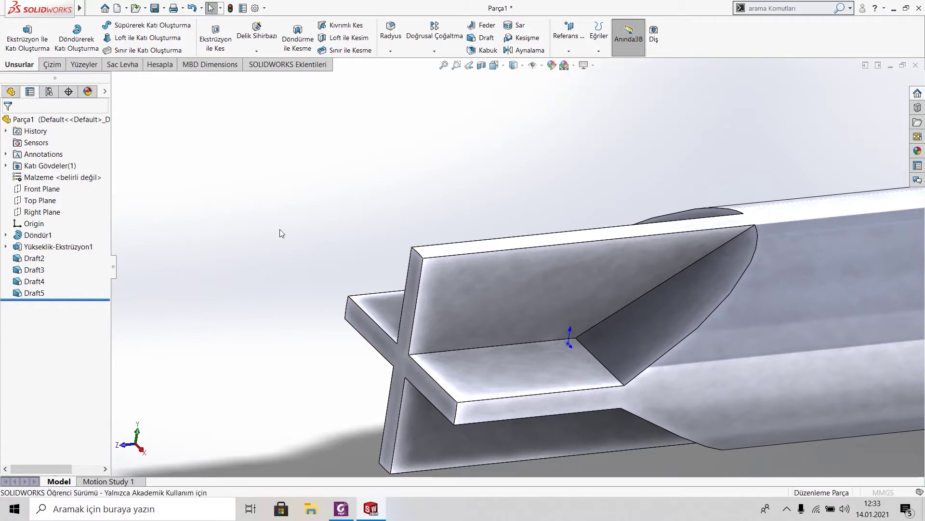
left_click(466, 276)
middle_click_drag(445, 284, 304, 248)
left_click(420, 272)
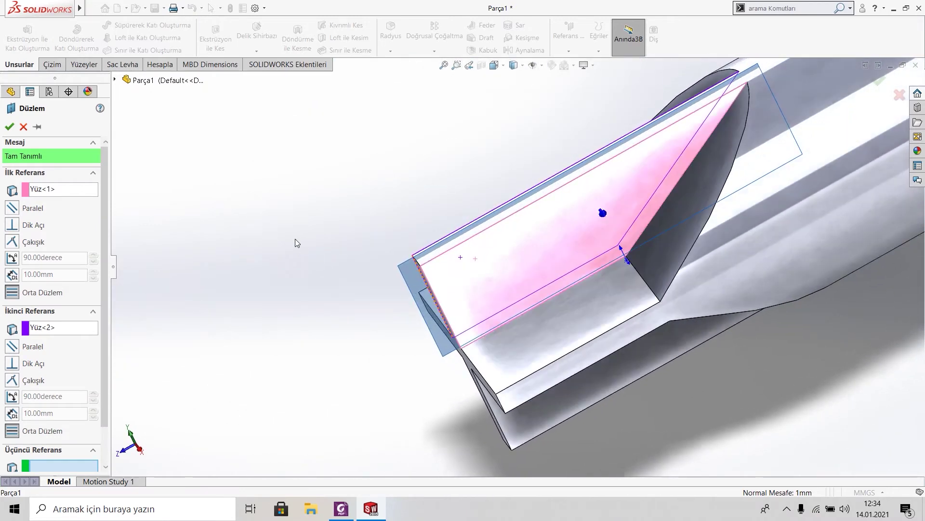
left_click(12, 128)
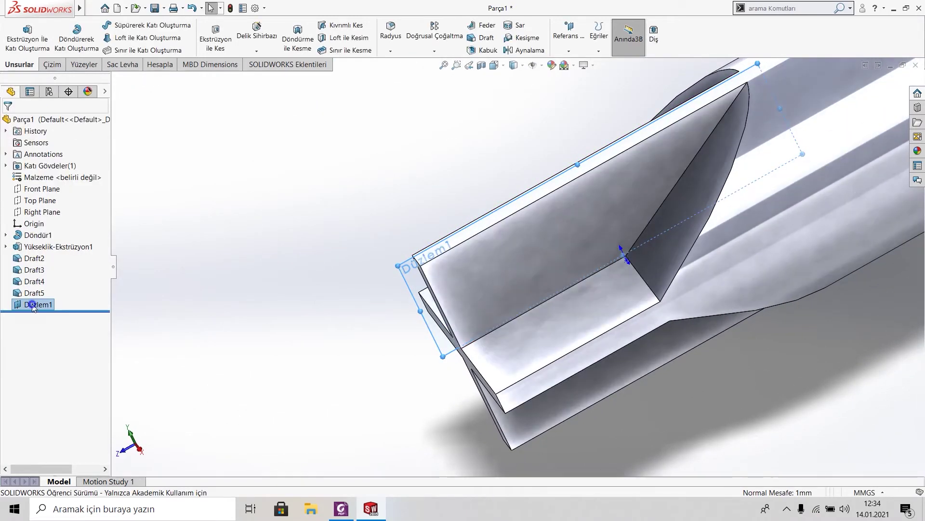
- View Düzlem1 straight on and start a new sketch on it
right_click(35, 304)
left_click(84, 284)
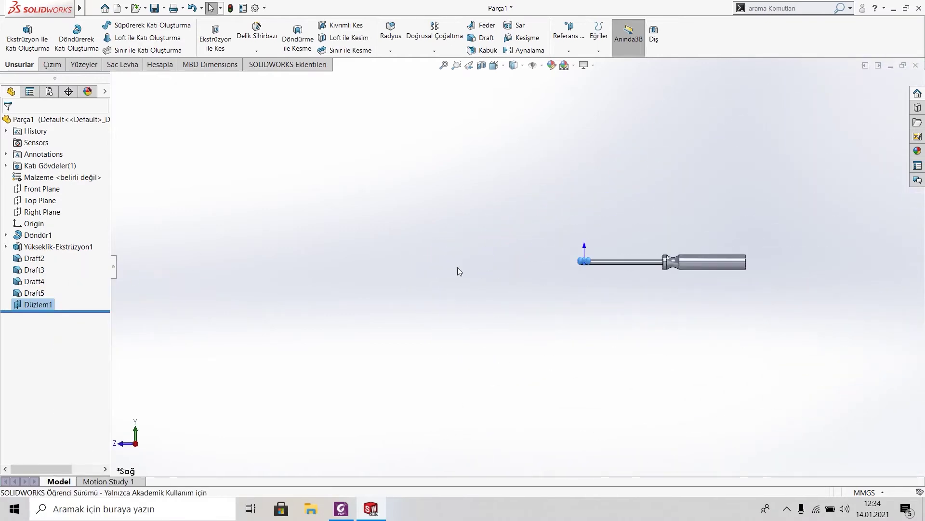
scroll(436, 254, "down", 3)
scroll(400, 274, "down", 3)
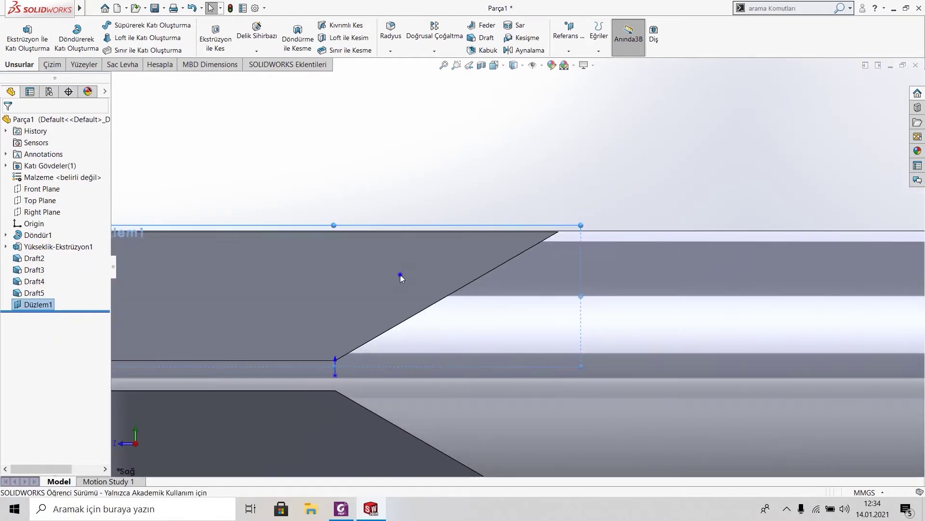
right_click(400, 274)
left_click(46, 304)
right_click(46, 304)
left_click(60, 289)
- Draw a short and a long slanted line across the screwdriver tip
left_click(488, 205)
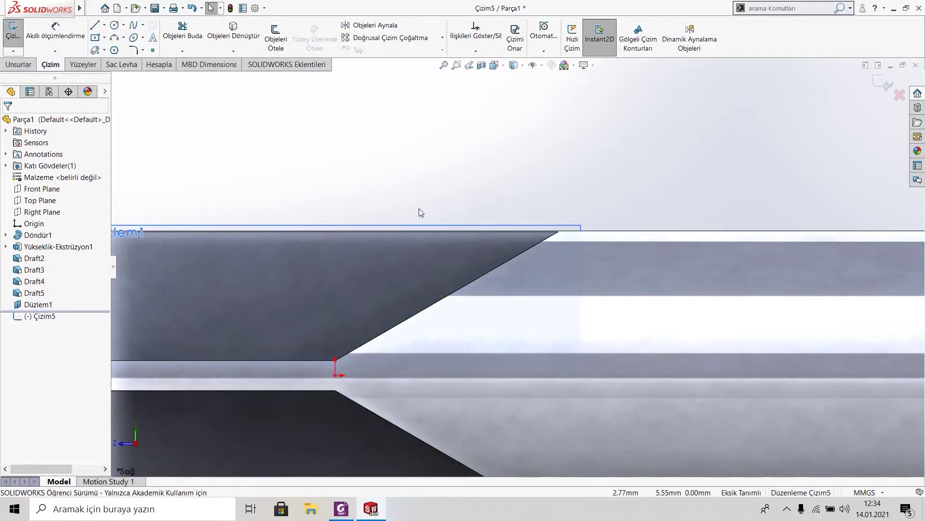
middle_click_drag(419, 207, 617, 194, "ctrl")
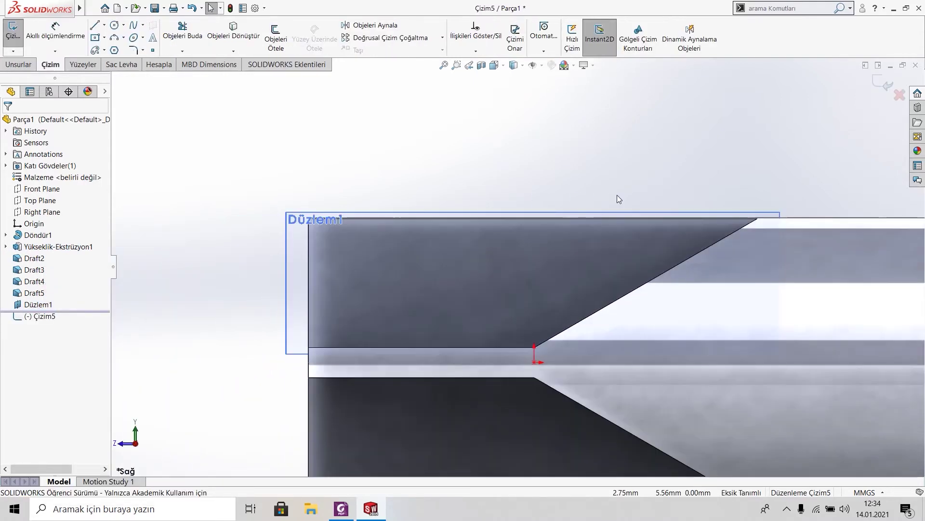
scroll(365, 215, "down", 3)
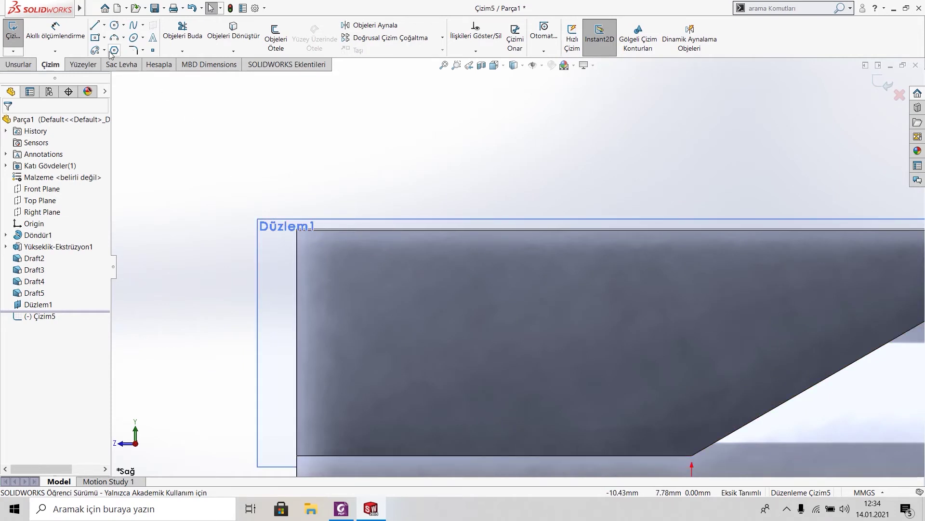
left_click(95, 25)
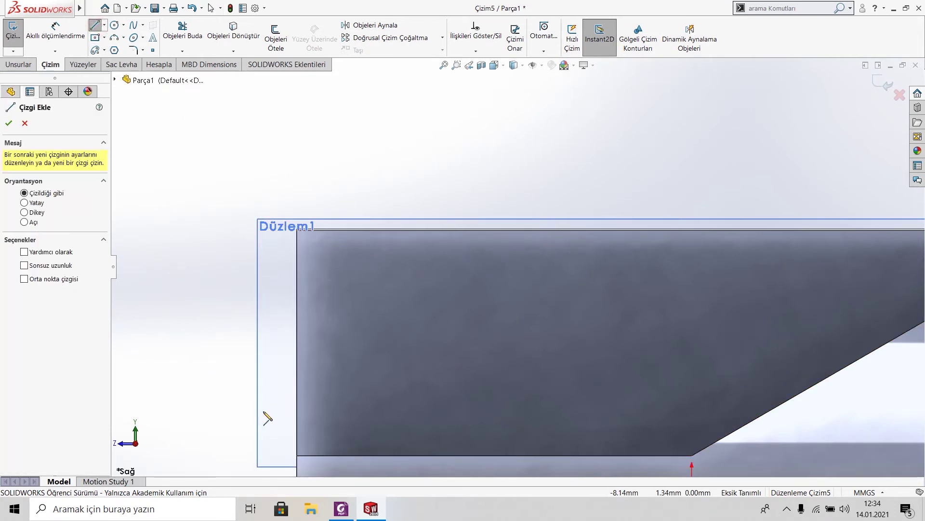
left_click_drag(264, 411, 337, 364)
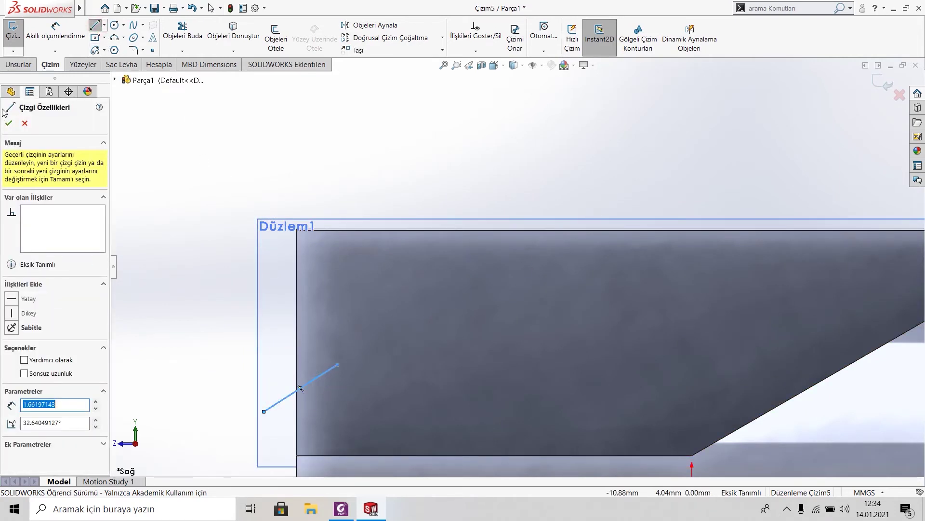
left_click(8, 122)
left_click_drag(337, 364, 627, 186)
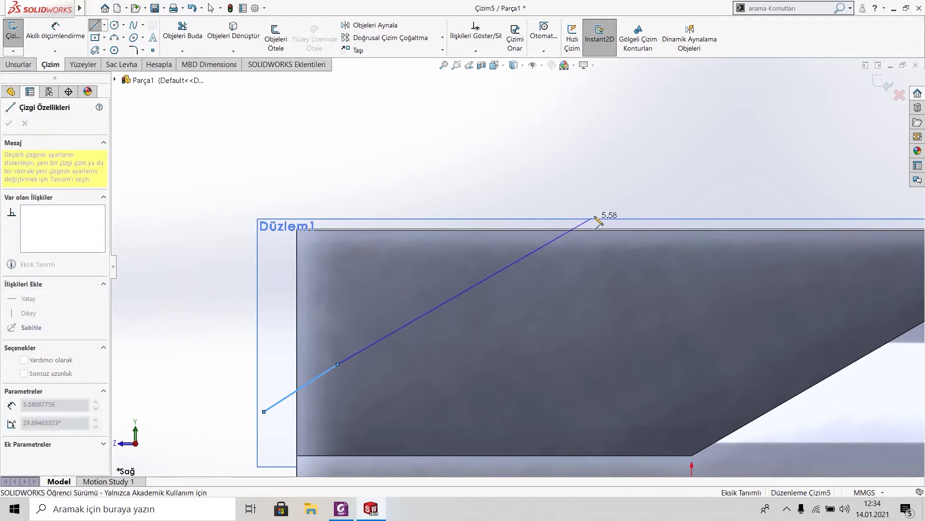
key("Escape")
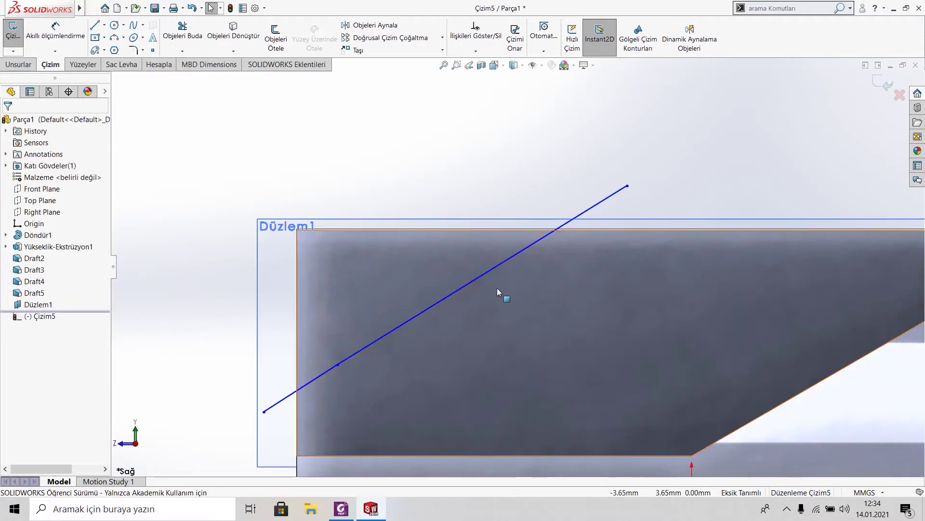
- Delete the short stub, extend the long line's lower end, and enlarge Düzlem1
left_click(479, 276)
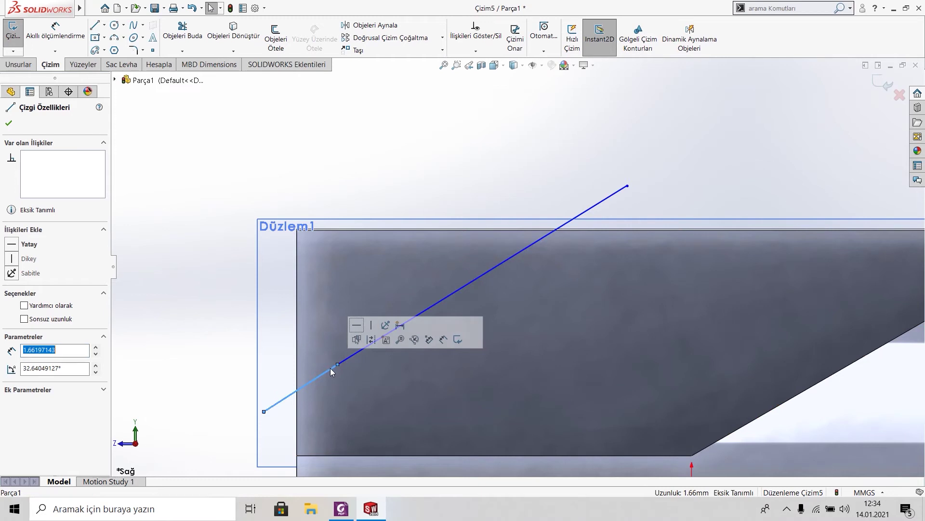
key("Delete")
left_click(343, 361)
key("Escape")
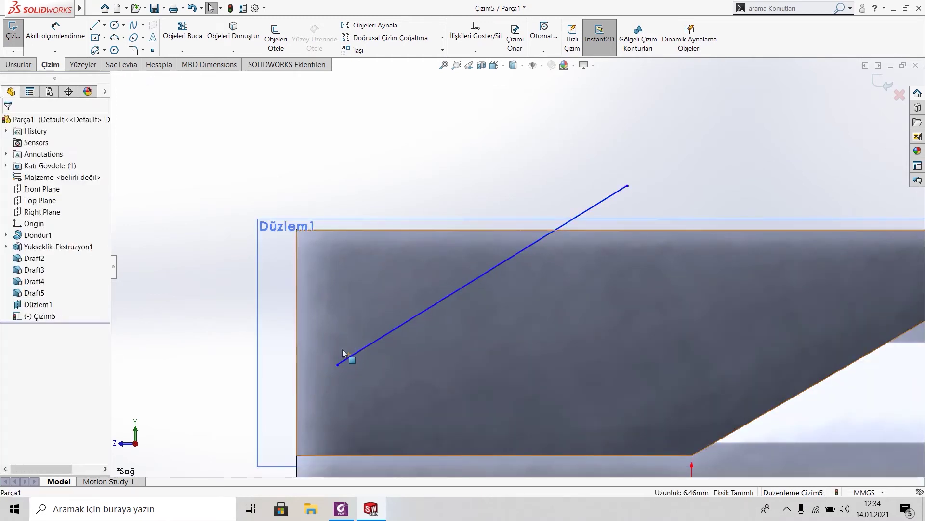
left_click_drag(338, 364, 240, 426)
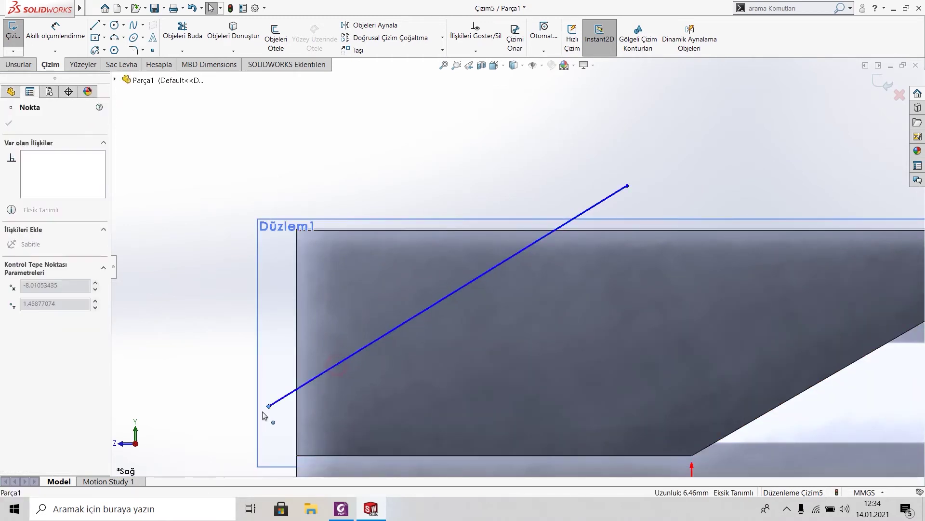
left_click(435, 128)
right_click(282, 254)
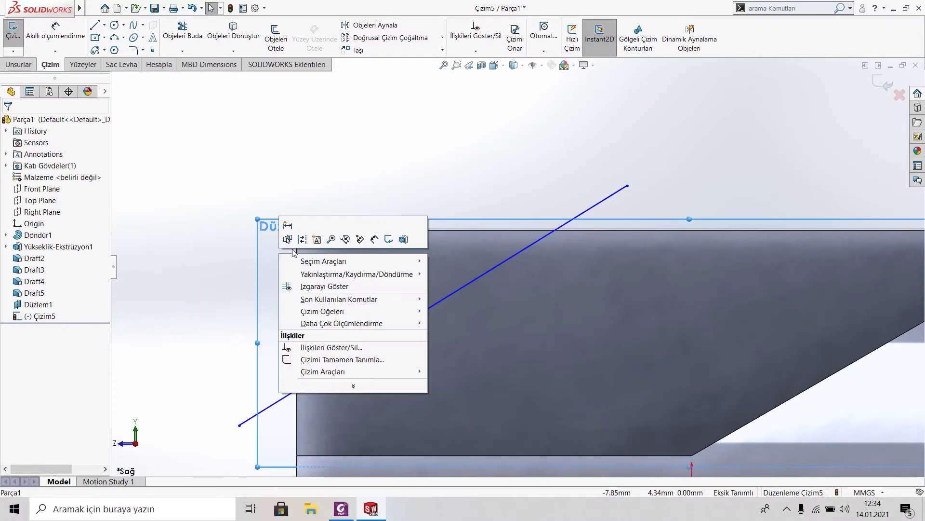
left_click(187, 250)
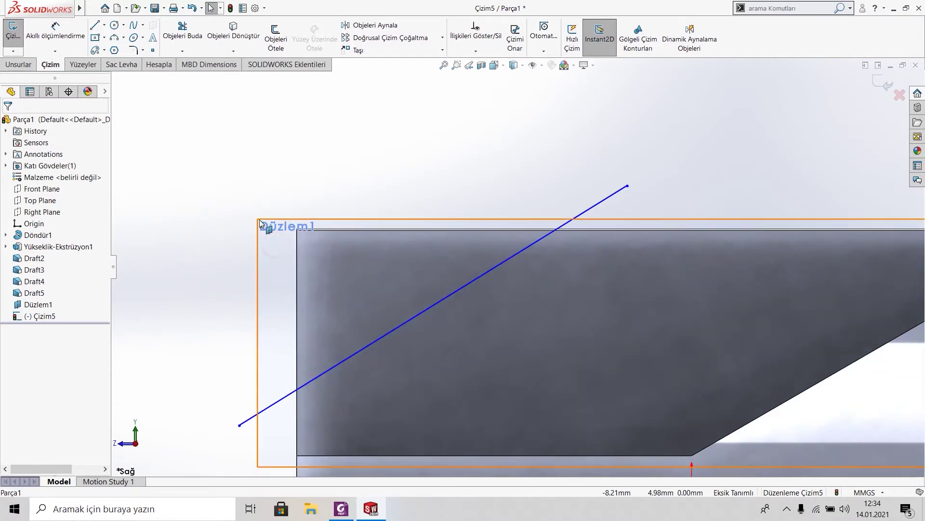
left_click(266, 232)
left_click_drag(257, 218, 233, 210)
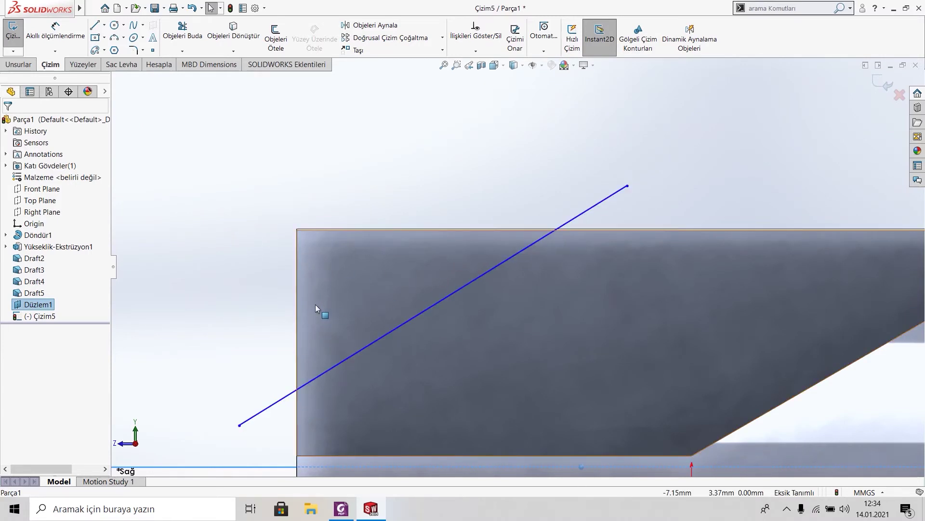
left_click(220, 38)
- Convert the tip's top silhouette edge and left vertical edge into sketch lines
scroll(409, 224, "down", 3)
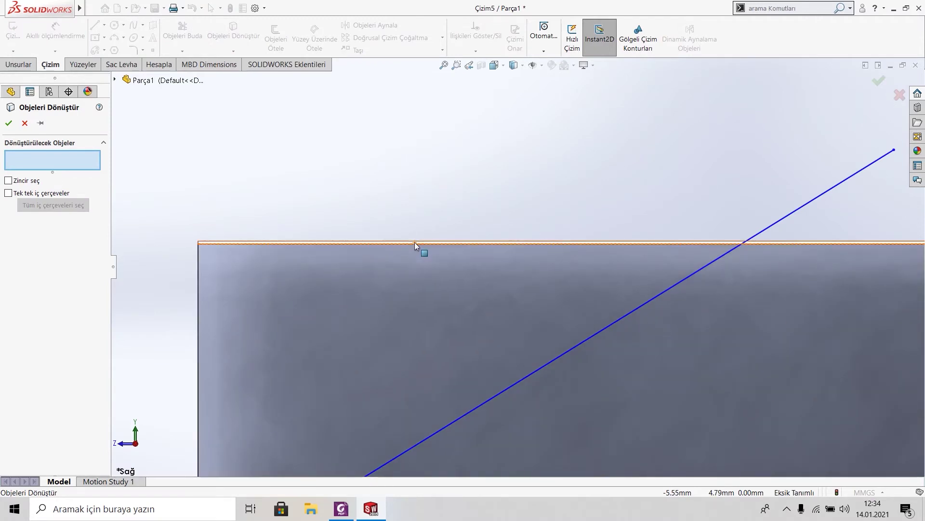
scroll(723, 241, "down", 3)
scroll(702, 215, "up", 1)
scroll(702, 215, "up", 1)
scroll(527, 256, "up", 1)
scroll(277, 291, "up", 1)
scroll(280, 294, "down", 2)
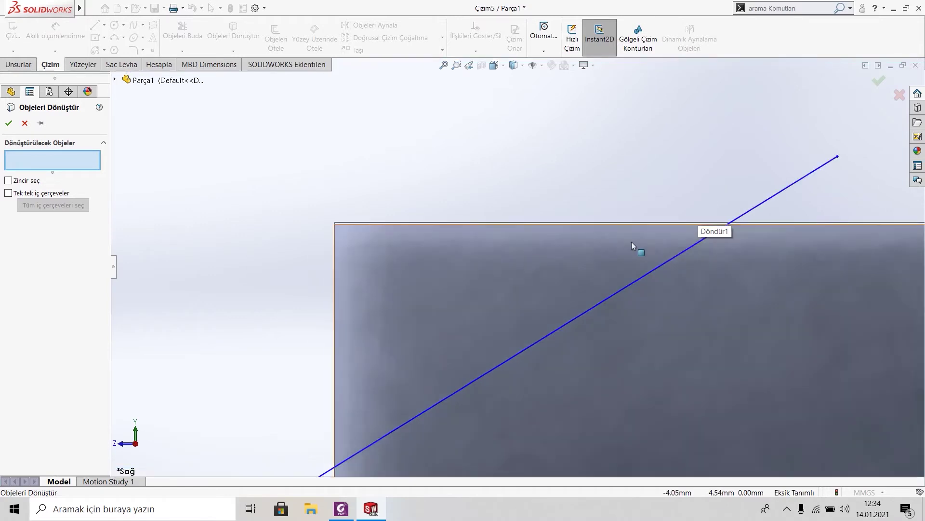
left_click(724, 223)
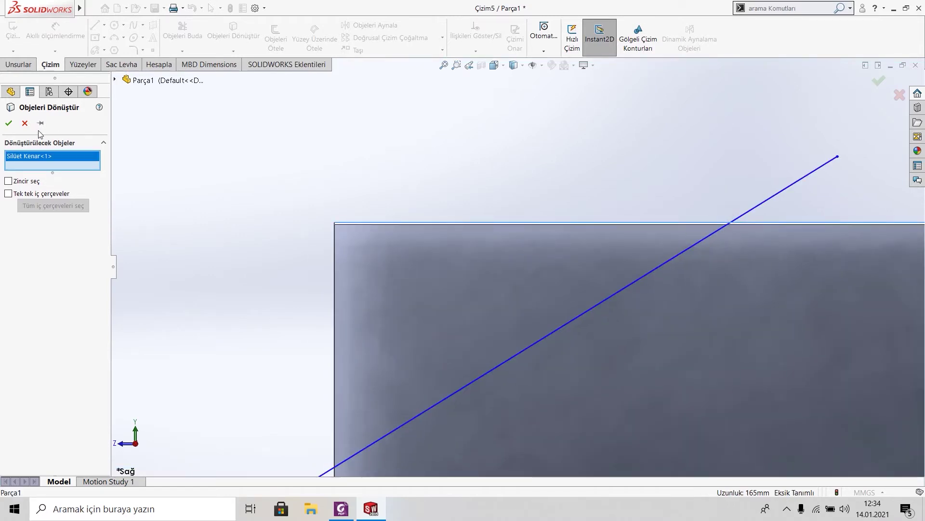
left_click(9, 124)
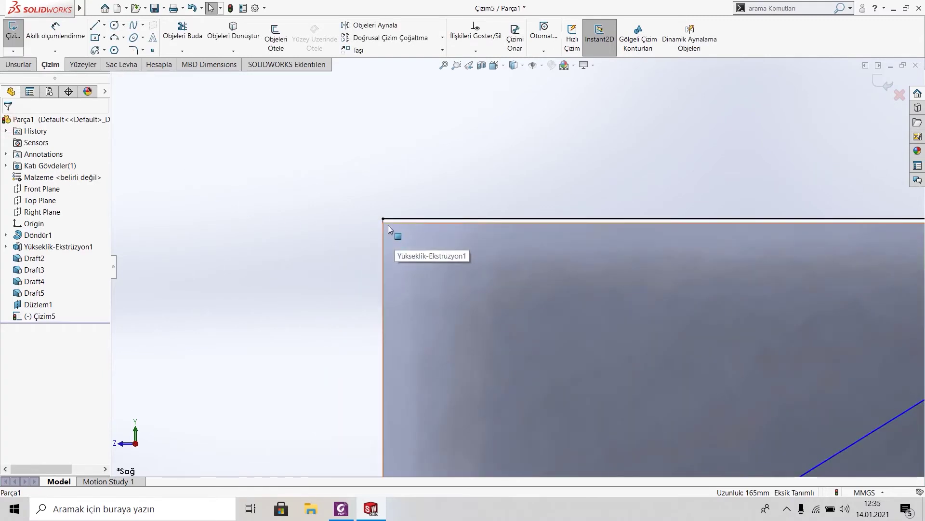
left_click(413, 264)
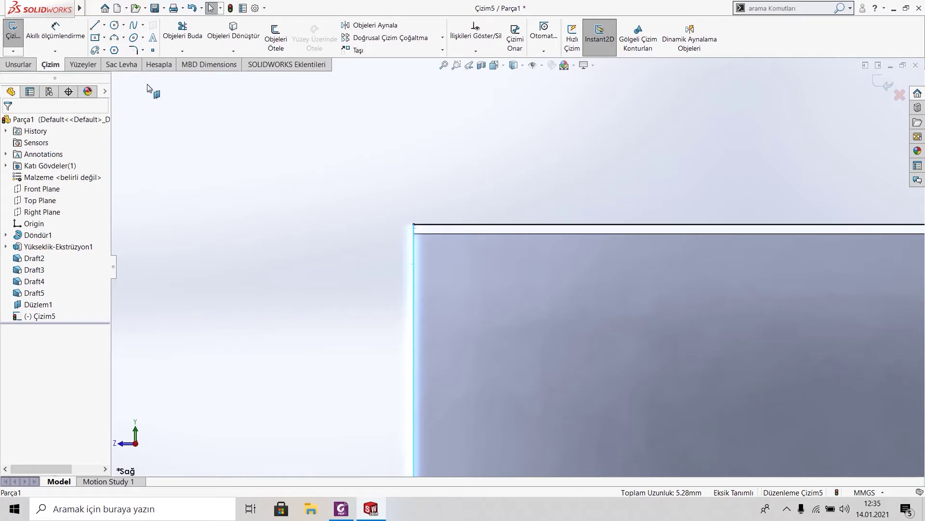
left_click(233, 30)
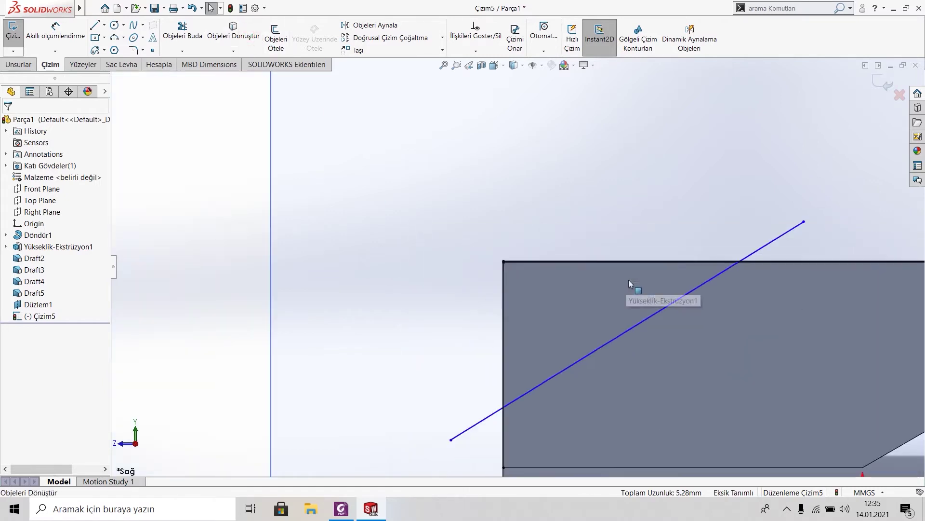
- Power-trim the diagonal line's portions lying outside the body
scroll(713, 282, "up", 2)
scroll(501, 284, "up", 2)
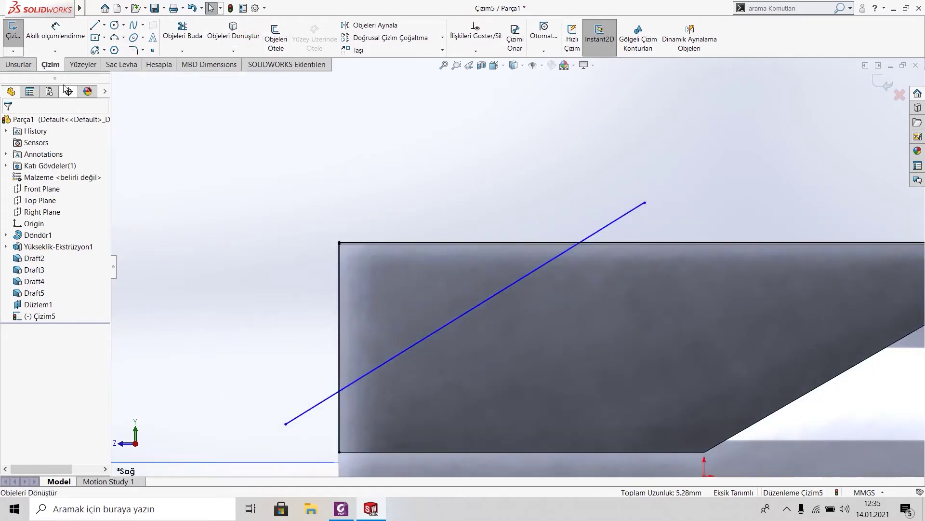
left_click(233, 51)
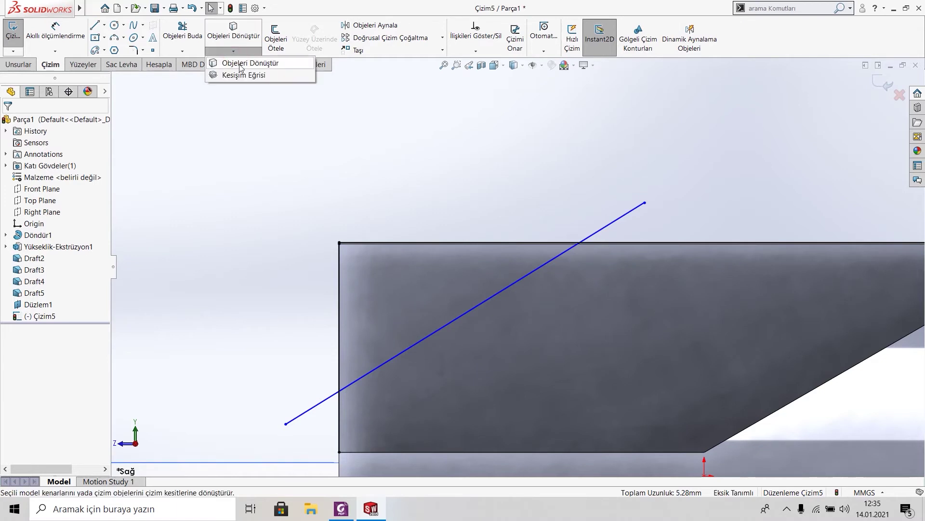
left_click(182, 28)
left_click_drag(298, 369, 444, 216)
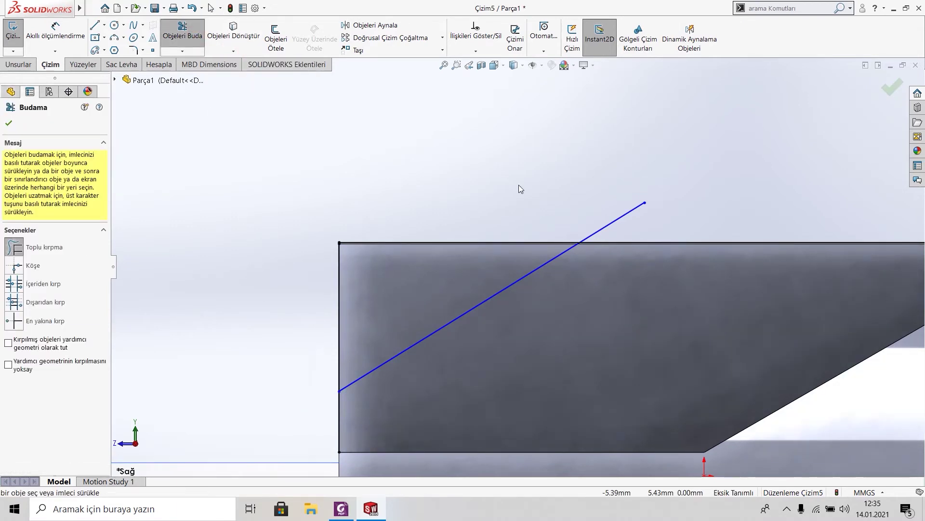
- Dimension the diagonal line's lower endpoint with a 1 mm vertical offset
left_click(9, 123)
left_click(55, 28)
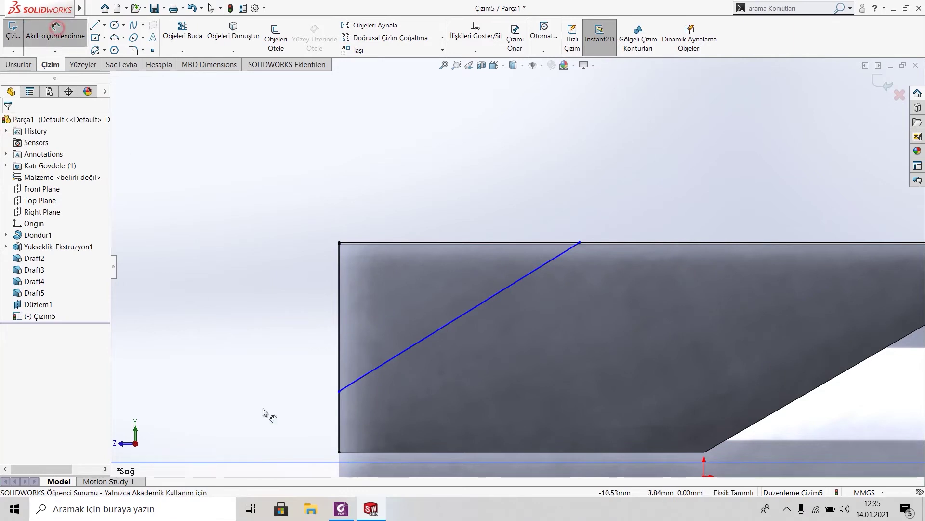
left_click(339, 392)
key("z")
left_click(416, 344)
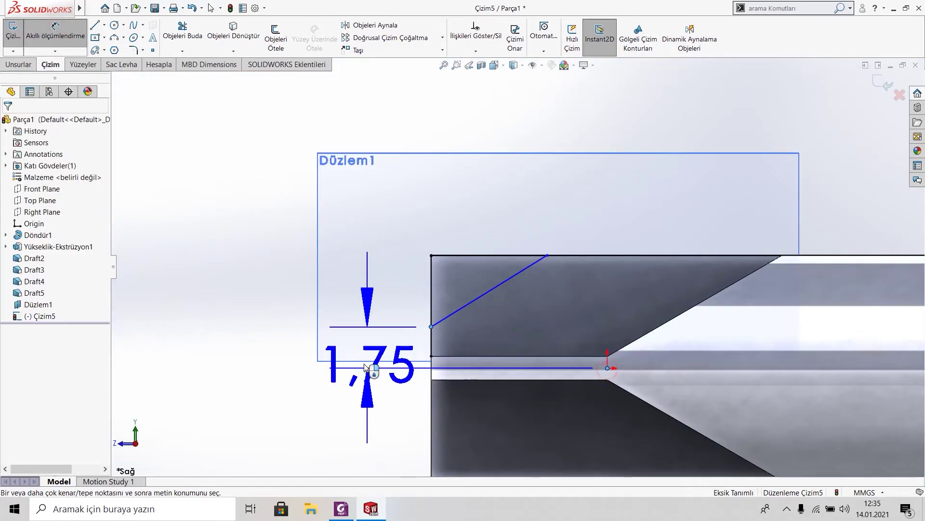
left_click(347, 362)
type("1.00mm")
key("Return")
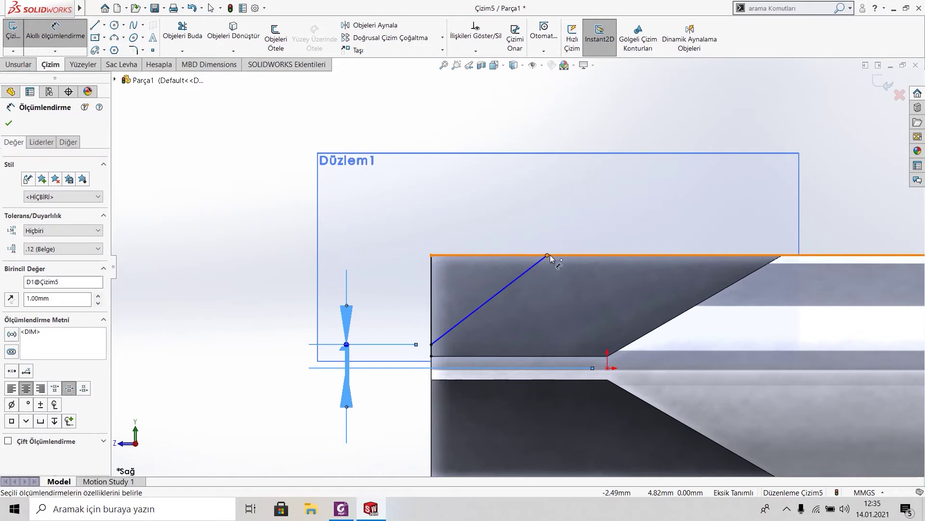
- Add a 6 mm horizontal dimension to the diagonal line's top endpoint
left_click(431, 287)
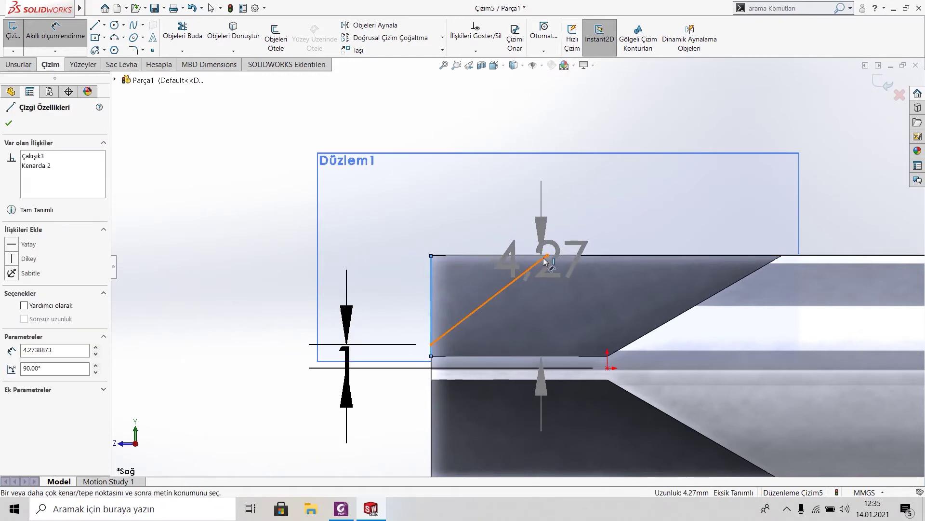
left_click(546, 256)
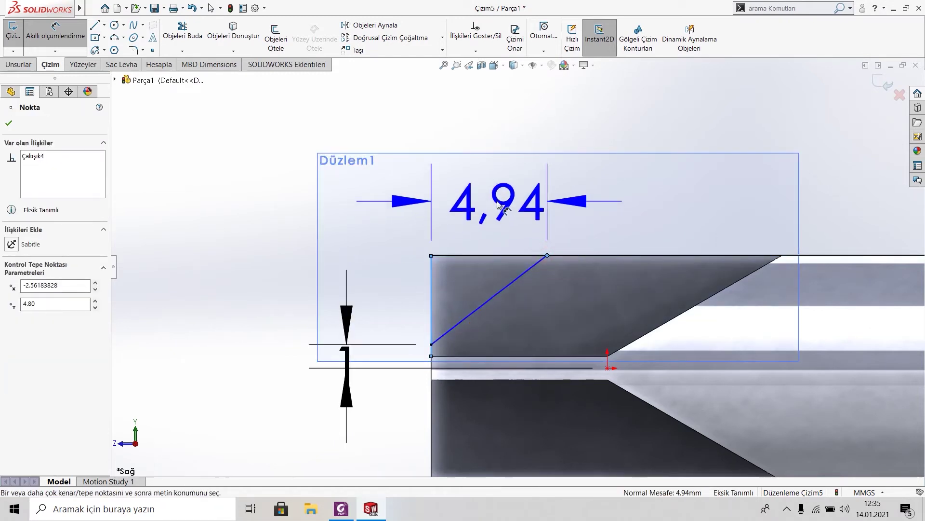
left_click(502, 203)
type("6")
key("Return")
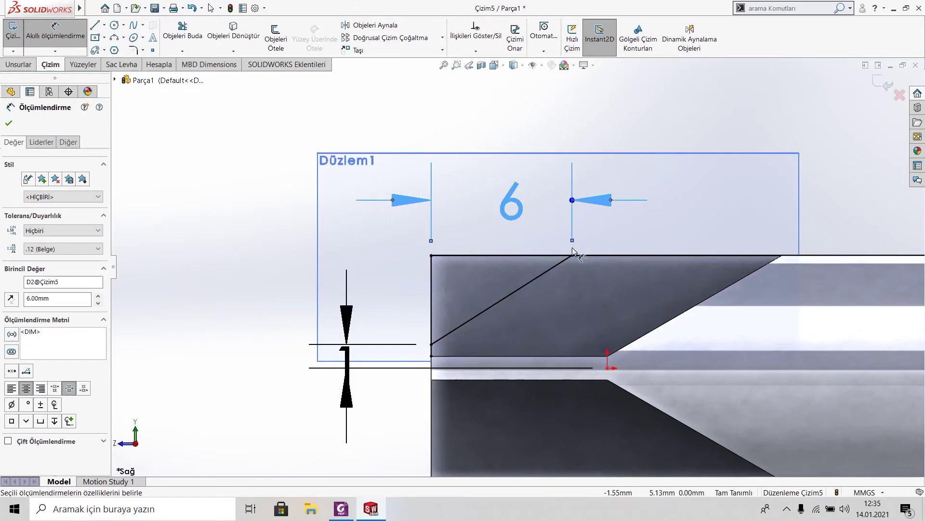
scroll(370, 301, "up", 1)
left_click(8, 123)
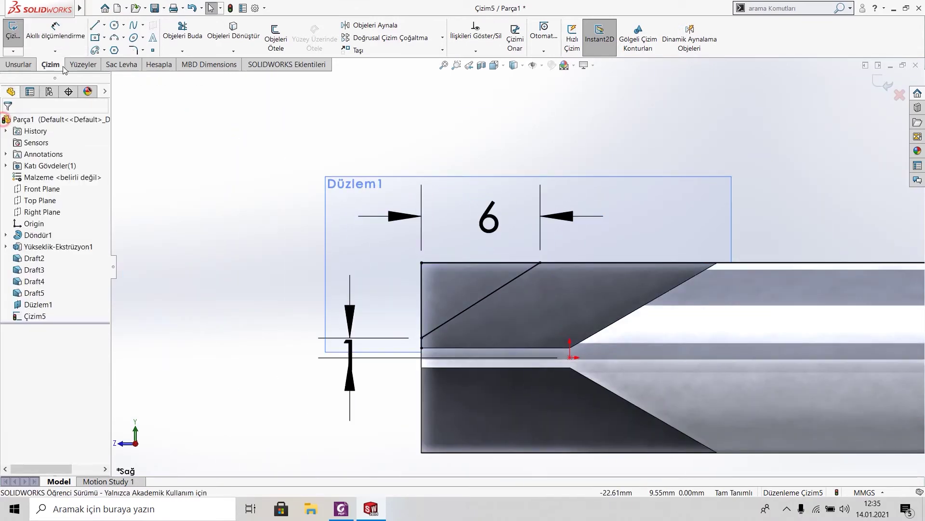
- Trim leftover sketch geometry and orbit to view the tip in 3D
left_click(183, 29)
left_click_drag(774, 225, 727, 292)
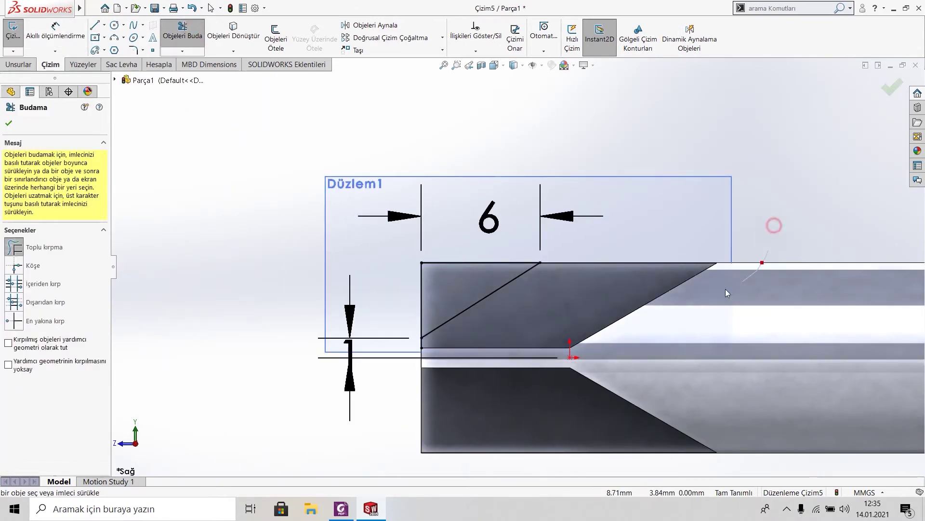
left_click_drag(559, 289, 550, 294)
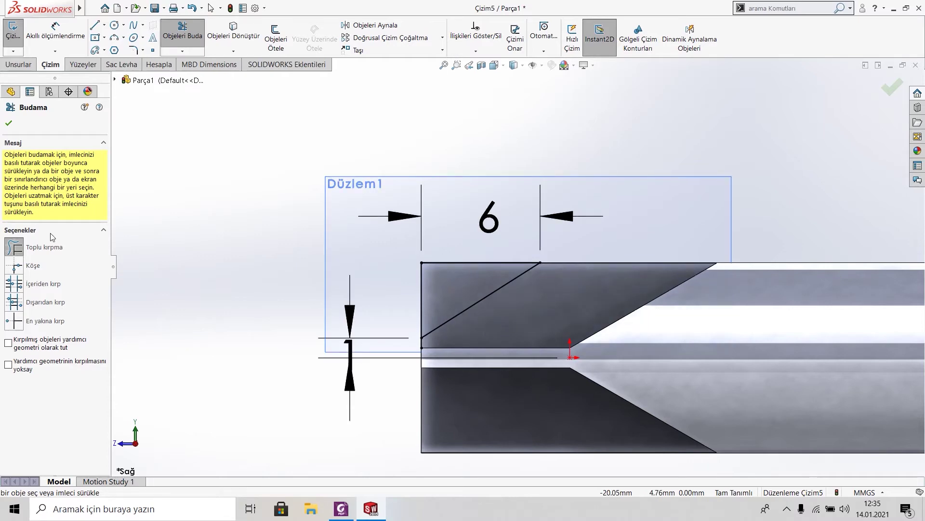
left_click(8, 123)
left_click(18, 64)
middle_click_drag(487, 230, 619, 244)
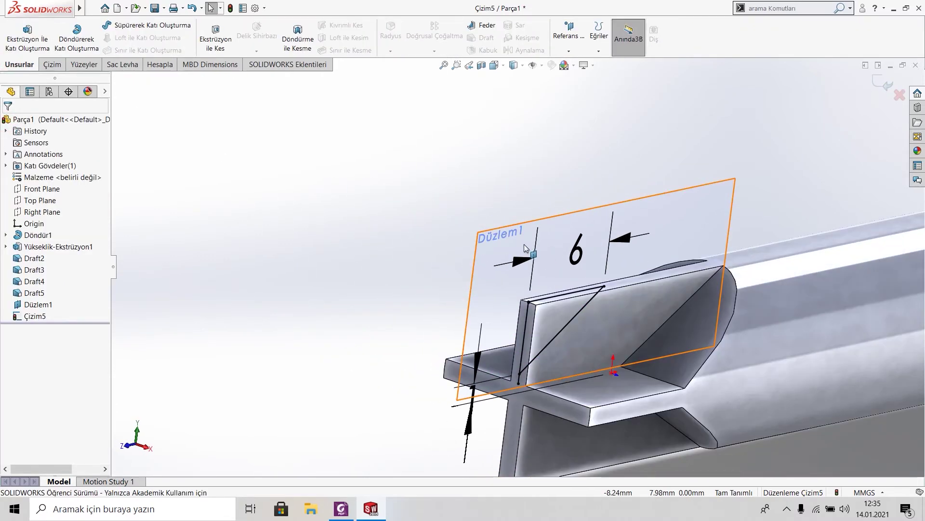
- Try a mid-plane cut extrusion, then abandon it and return to the sketch
left_click(216, 39)
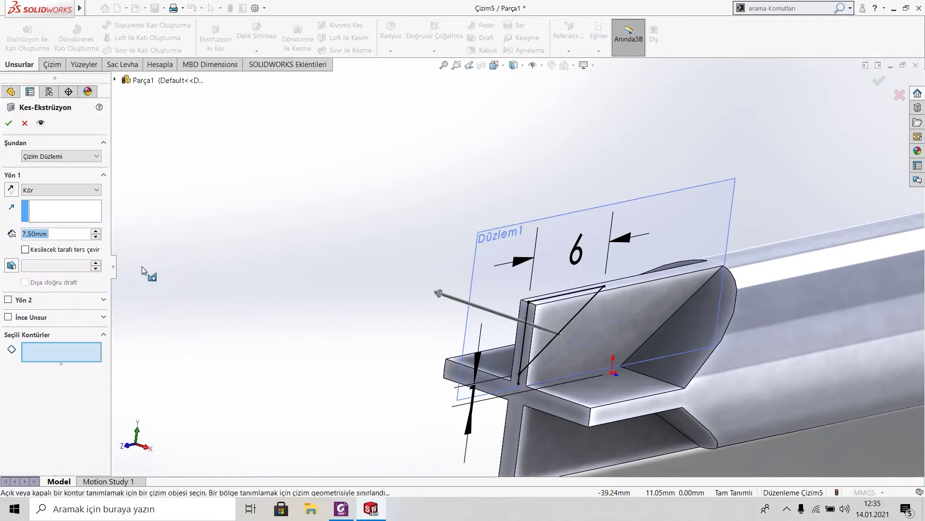
left_click(58, 189)
left_click(43, 266)
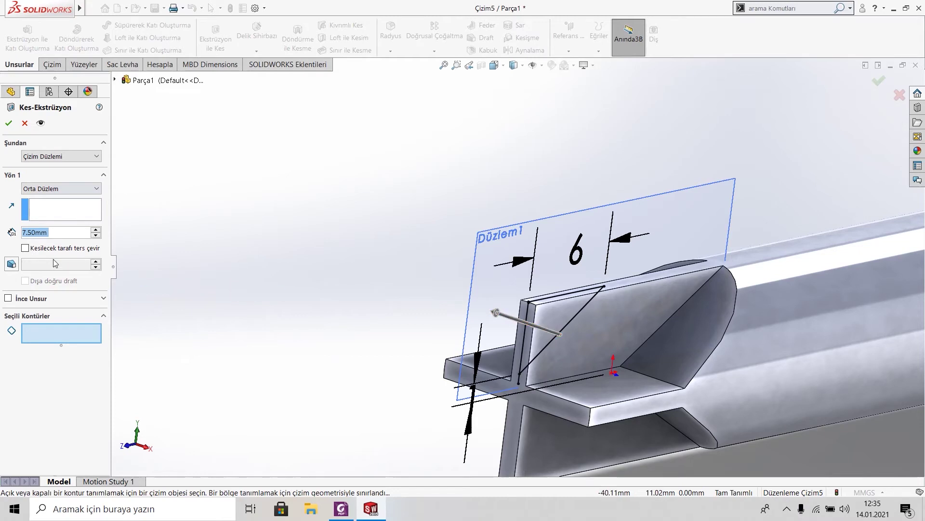
left_click(46, 209)
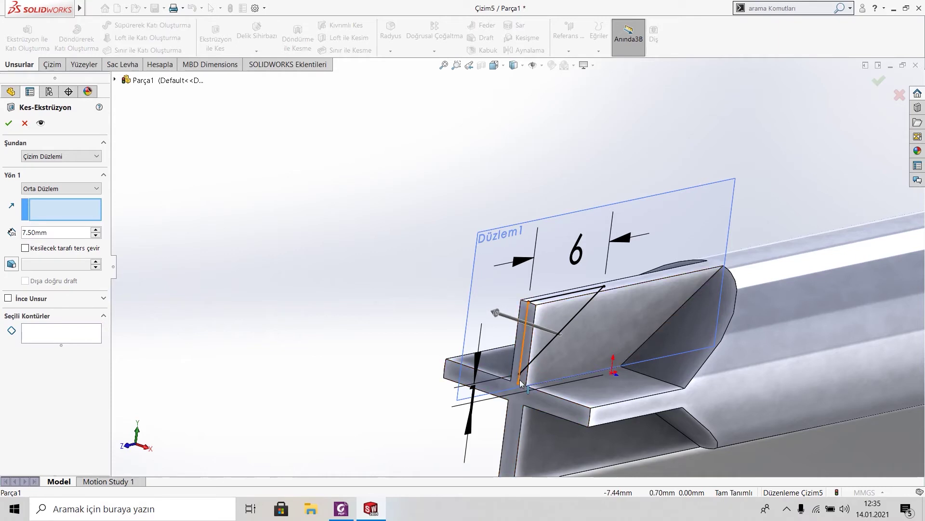
left_click(29, 123)
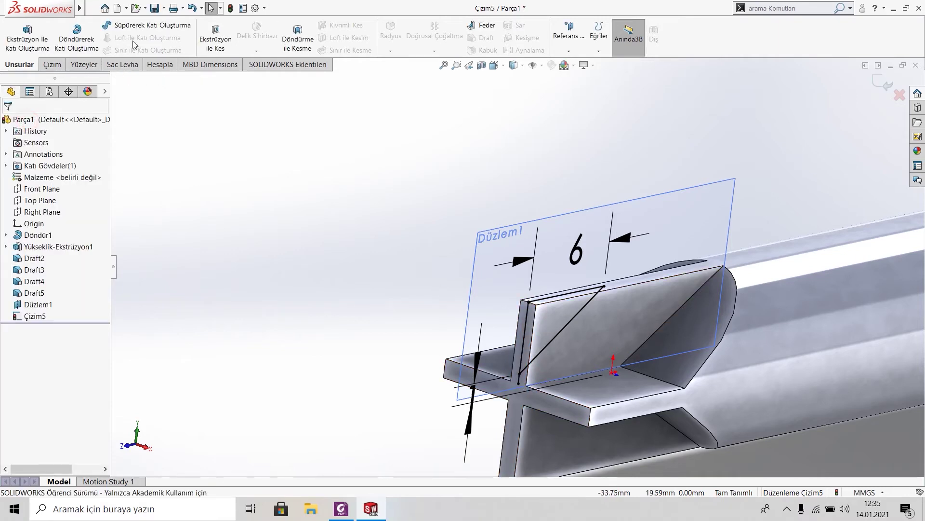
left_click(50, 64)
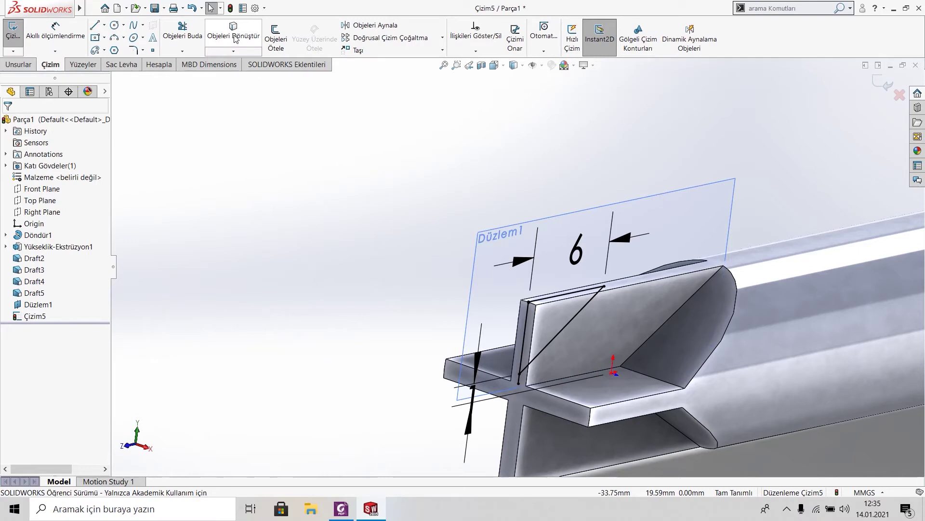
left_click(233, 32)
left_click(23, 125)
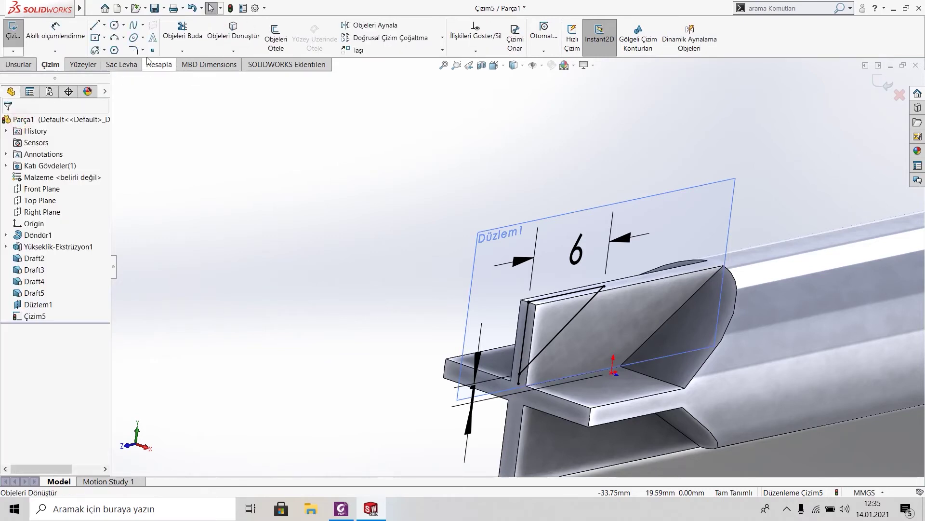
- Trim the short stub below the horizontal sketch line
left_click(182, 32)
left_click_drag(523, 383, 468, 409)
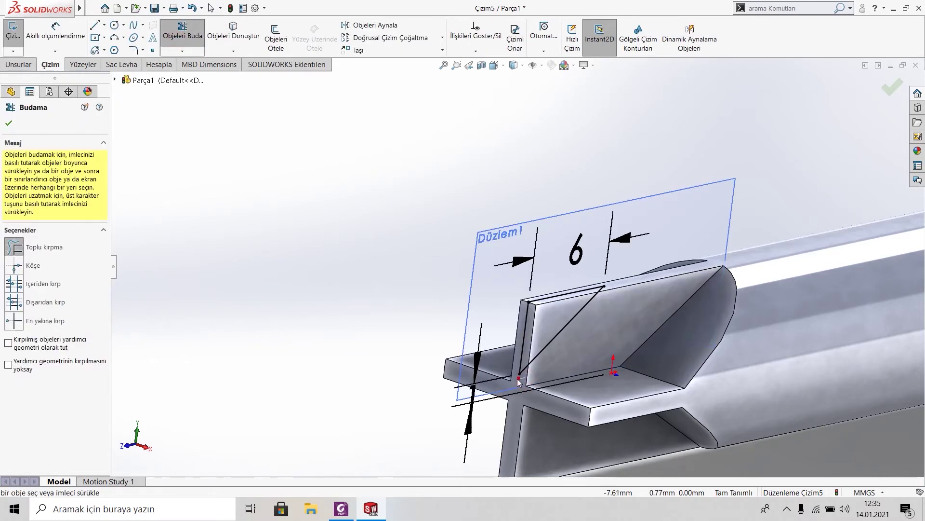
left_click(8, 123)
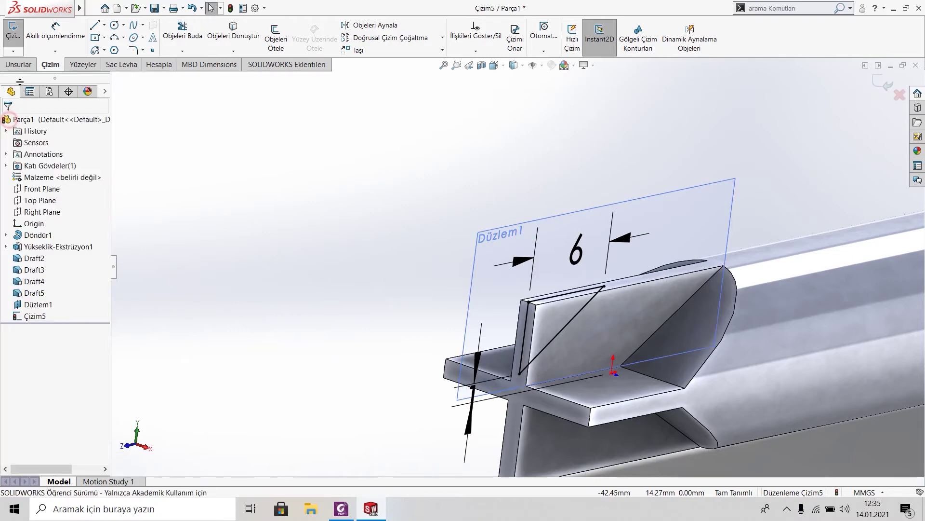
left_click(18, 64)
- Cut-extrude the sketch mid-plane 7.50 mm to create Kes-Ekstrüzyon2
left_click(215, 38)
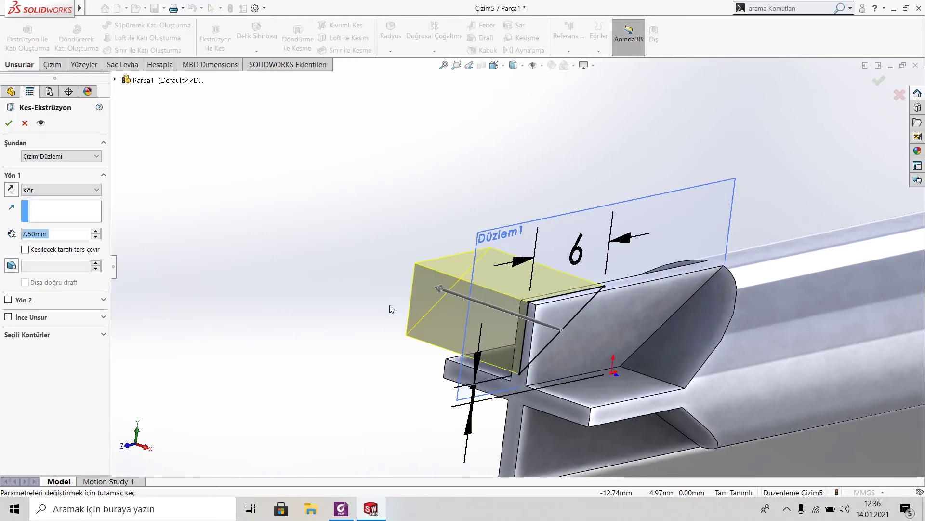
left_click(55, 190)
left_click(69, 267)
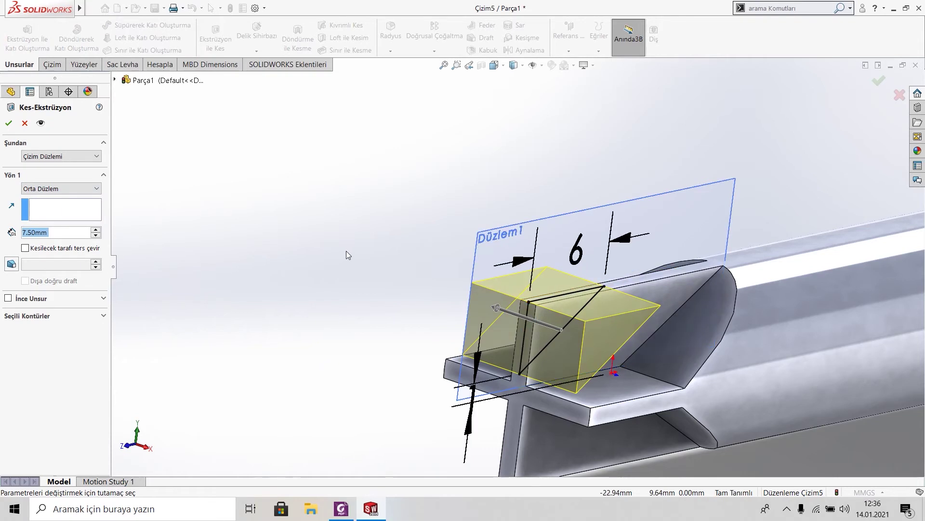
left_click(8, 124)
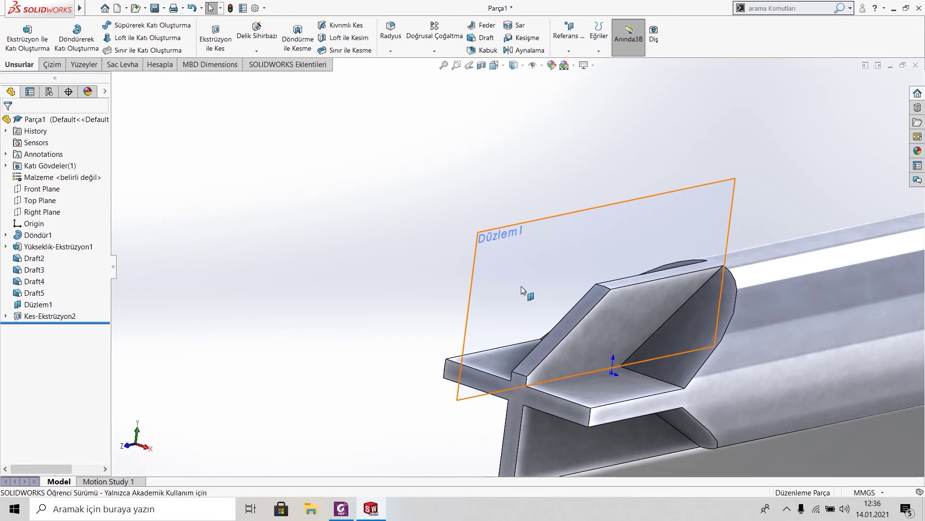
left_click(506, 269)
right_click(506, 269)
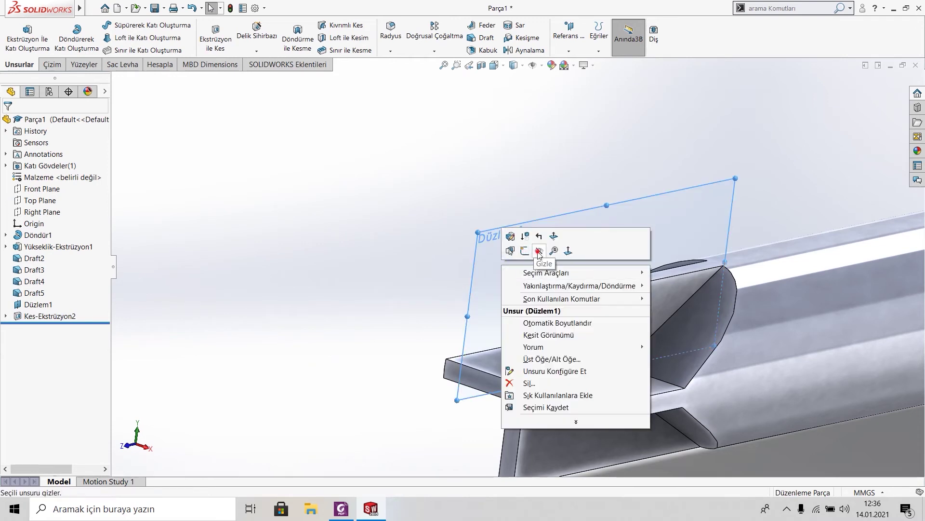
- Hide plane Düzlem1 and start a circular pattern from the pattern dropdown
left_click(539, 251)
scroll(517, 273, "up", 3)
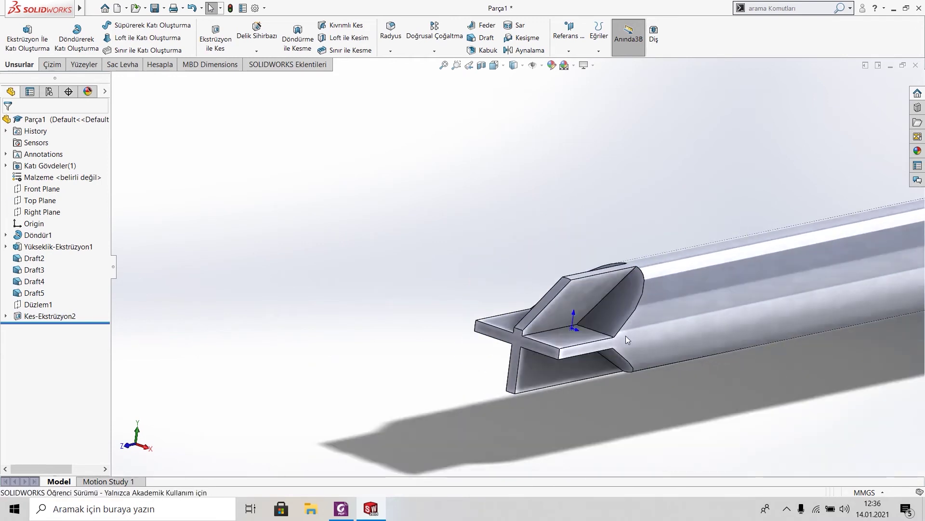
scroll(510, 308, "down", 3)
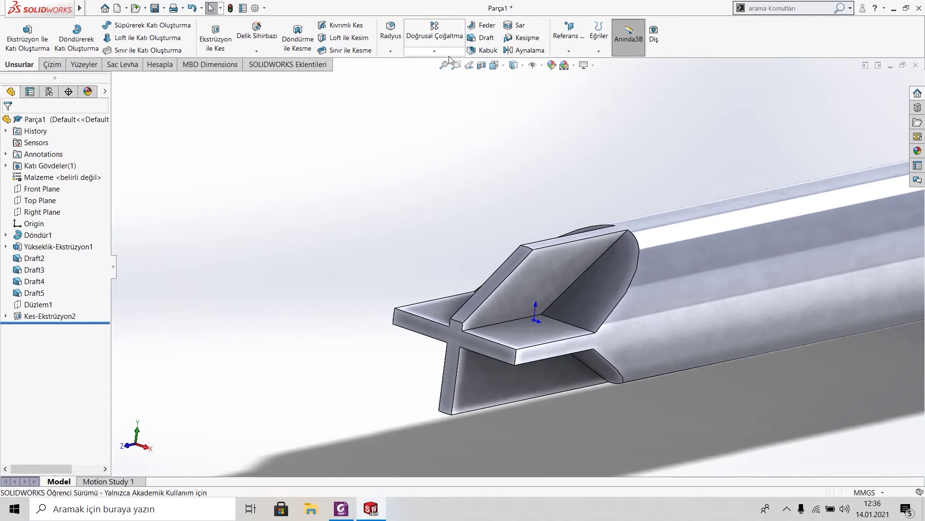
left_click(435, 51)
left_click(451, 76)
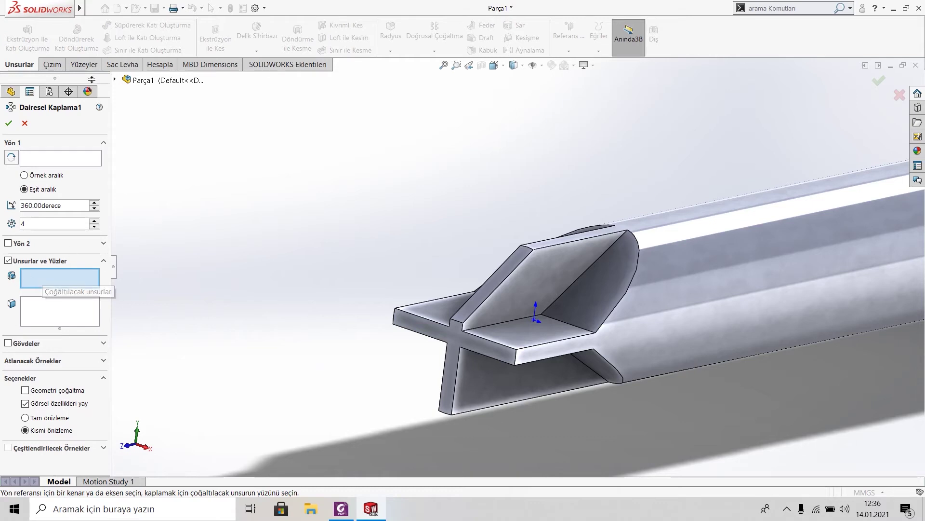
- Pattern Kes-Ekstrüzyon2 four times over 360° around the shaft, then view isometric
left_click(115, 80)
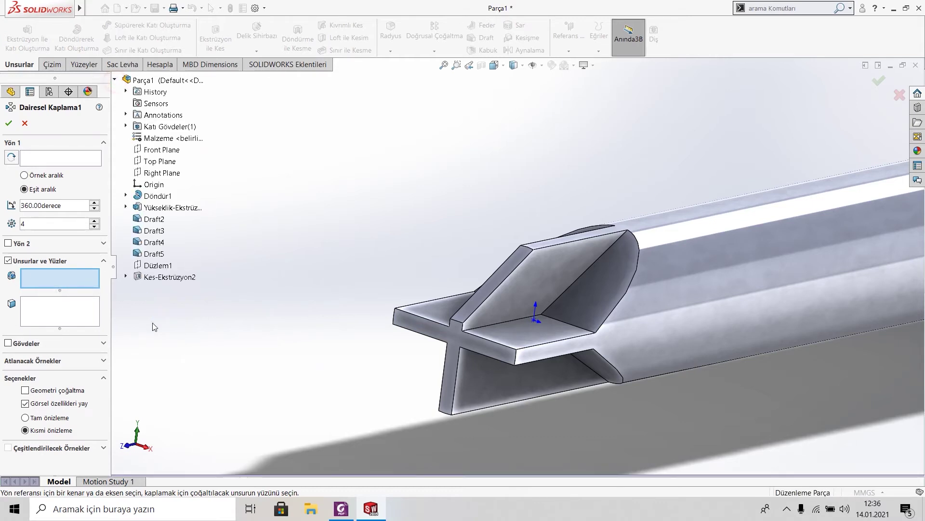
left_click(165, 278)
left_click(59, 157)
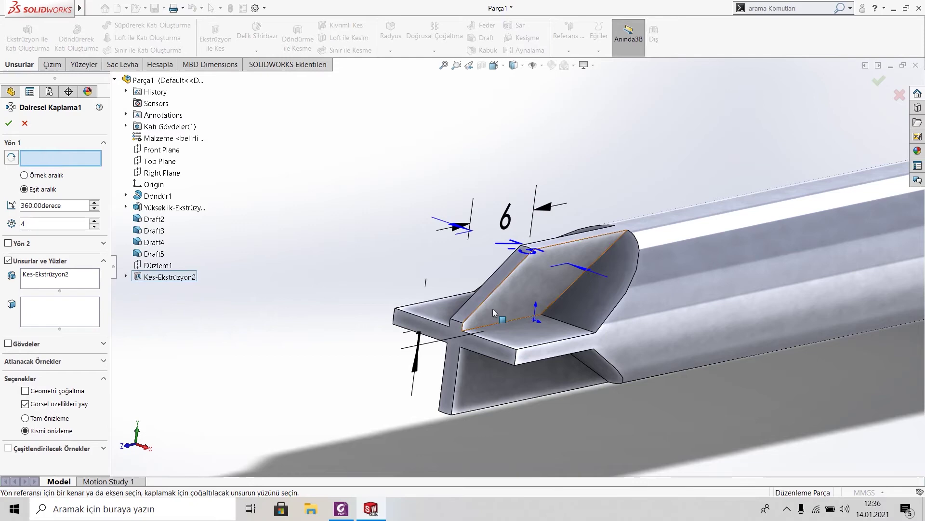
left_click(668, 254)
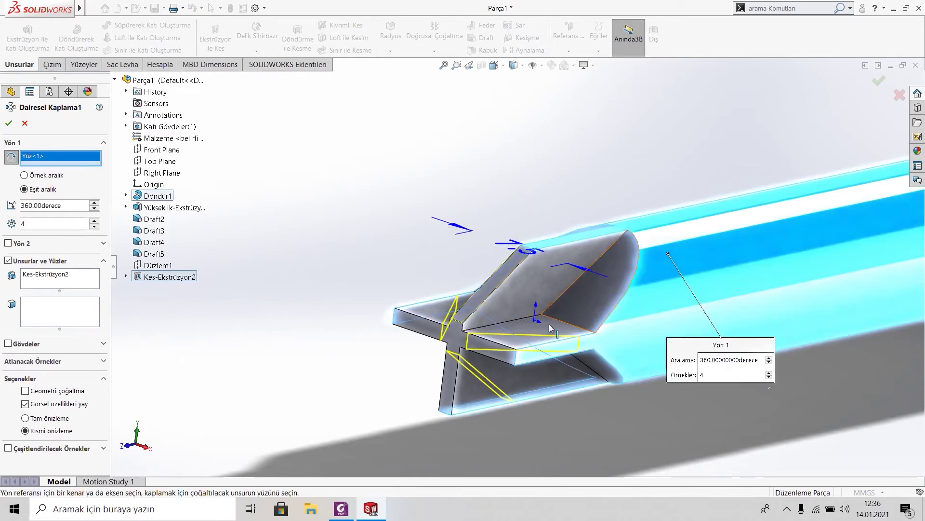
key("Return")
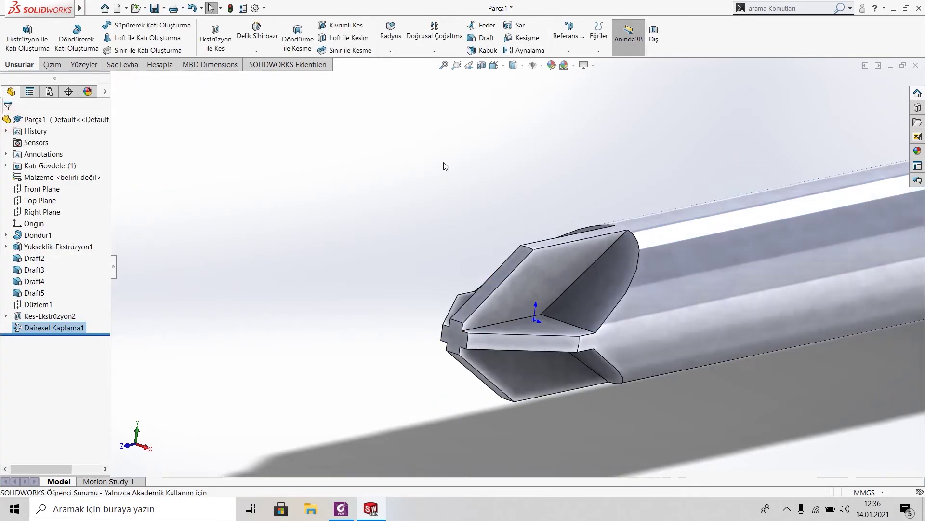
middle_click_drag(450, 161, 580, 259)
key("ctrl+7")
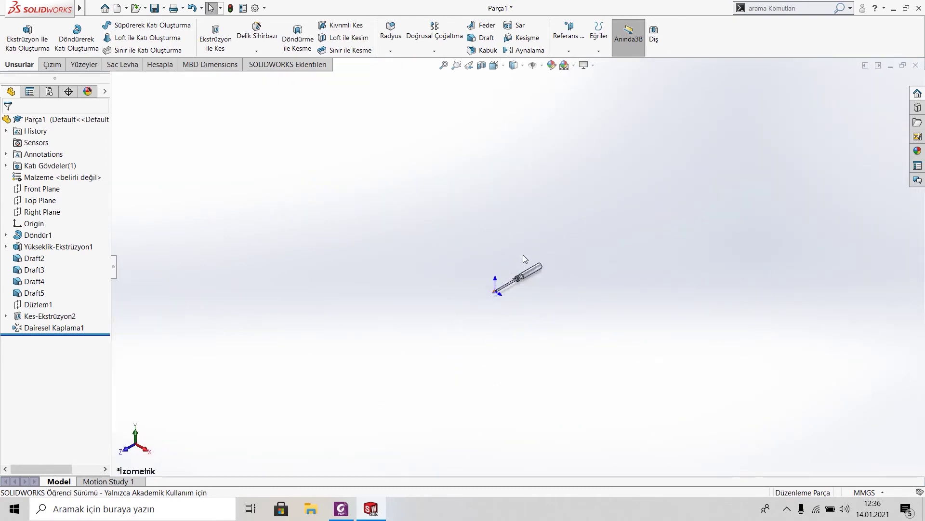
scroll(524, 259, "down", 5)
left_click(349, 514)
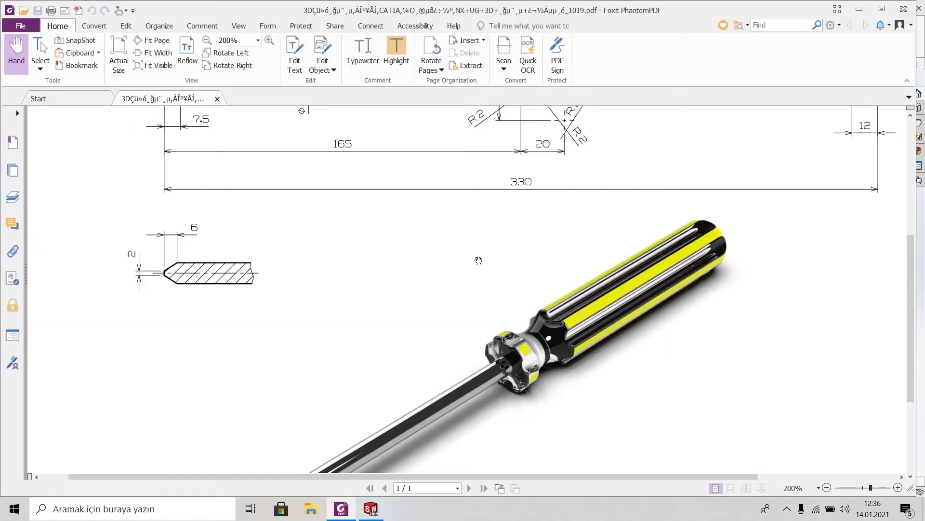
scroll(582, 255, "down", 2, "ctrl")
scroll(538, 184, "down", 1, "ctrl")
scroll(558, 199, "down", 1, "ctrl")
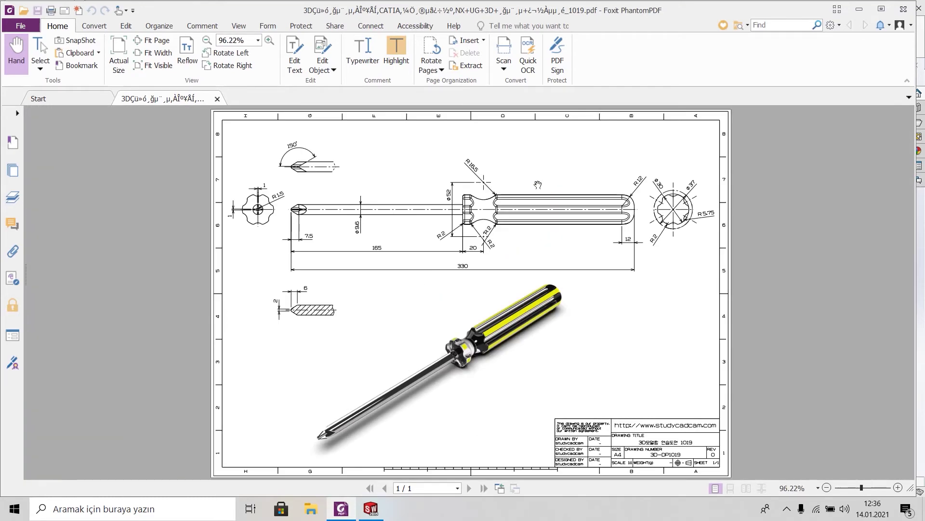
scroll(620, 208, "up", 2, "ctrl")
scroll(504, 212, "up", 1, "ctrl")
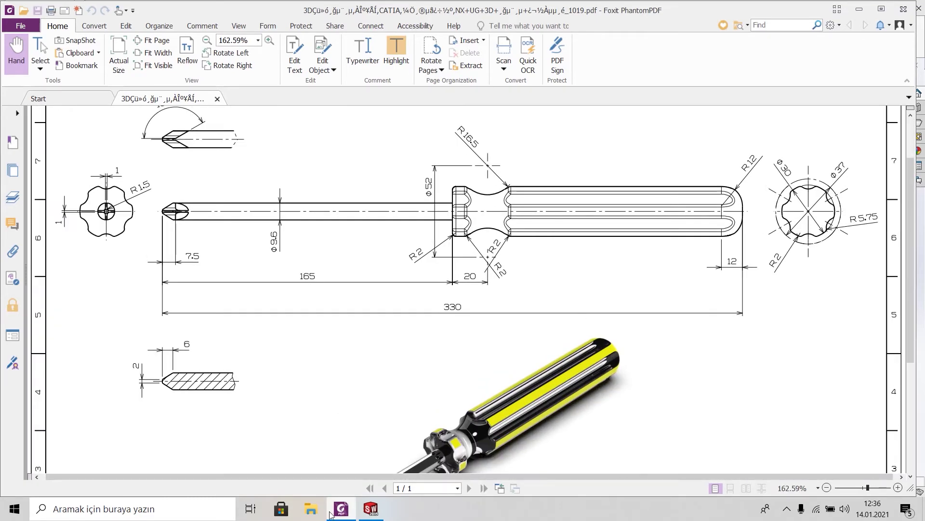
left_click(354, 511)
scroll(667, 268, "up", 2)
scroll(482, 314, "up", 2)
mouse_move(481, 314)
middle_mouse_down()
mouse_move(454, 379)
mouse_move(441, 354)
middle_mouse_up()
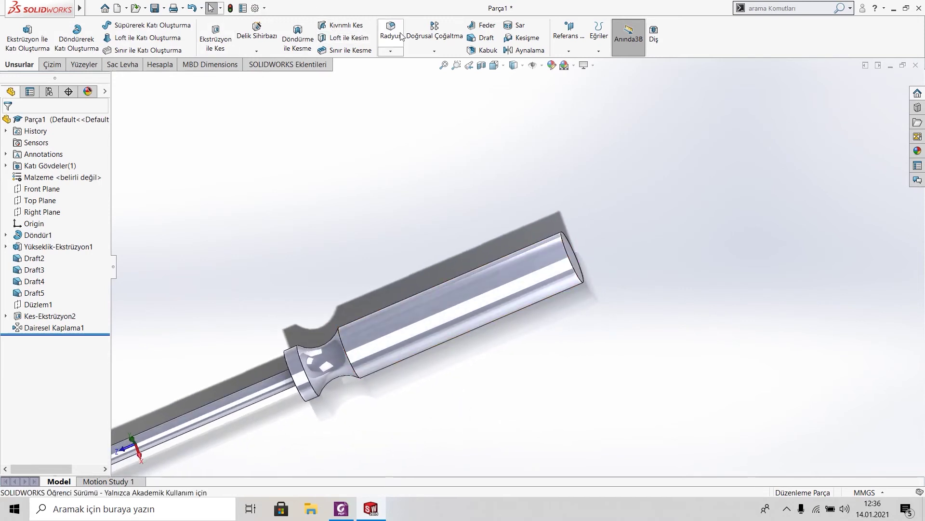
- Round the handle's end edge with a 12 mm fillet
type("12")
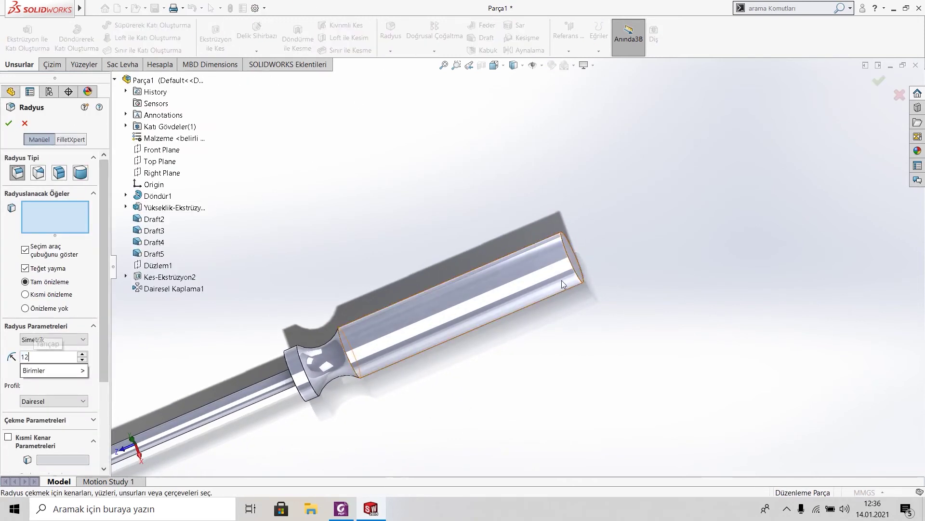
left_click(571, 263)
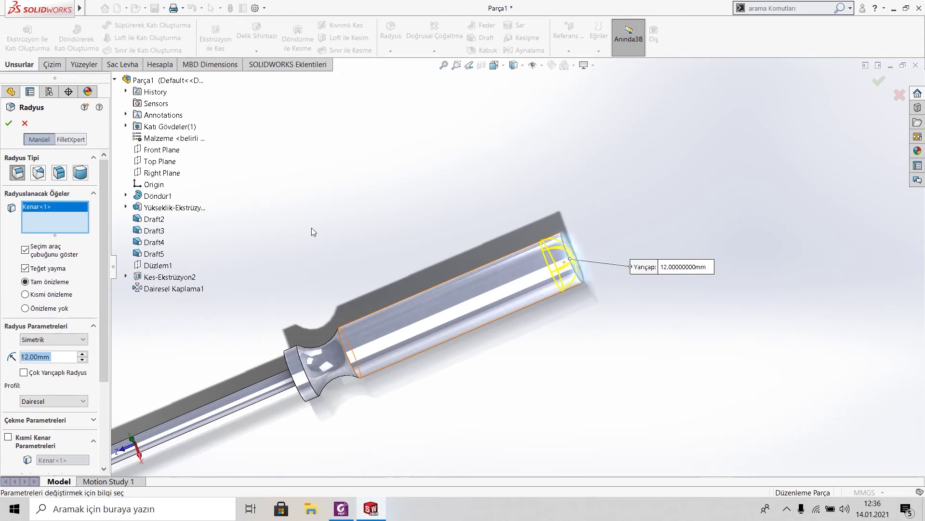
left_click(9, 123)
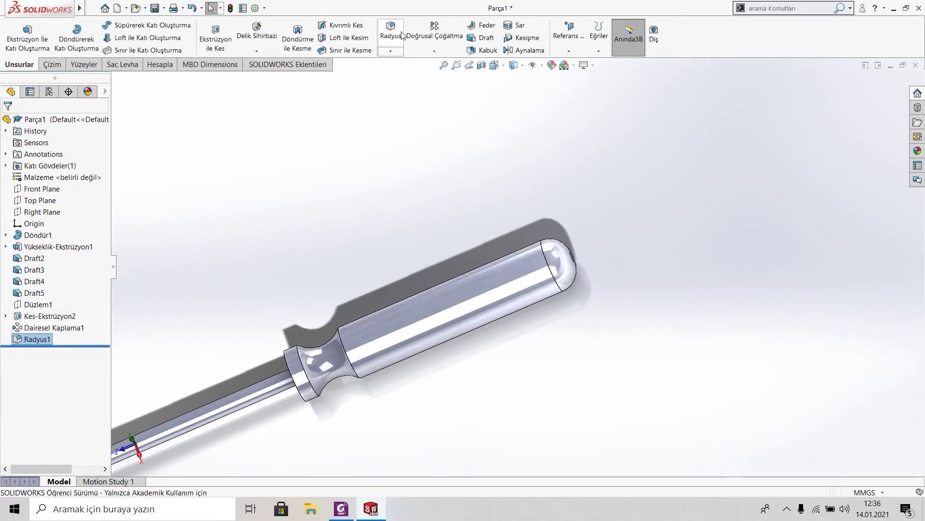
- Fillet the collar and two neck edges at 2 mm, then view the reference drawing
key("Return")
type("2")
scroll(270, 371, "down", 4)
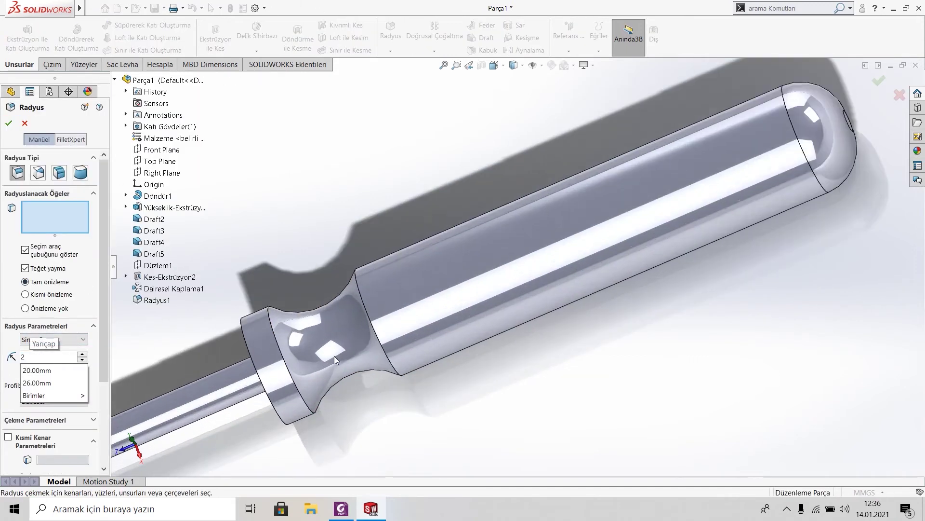
left_click(272, 386)
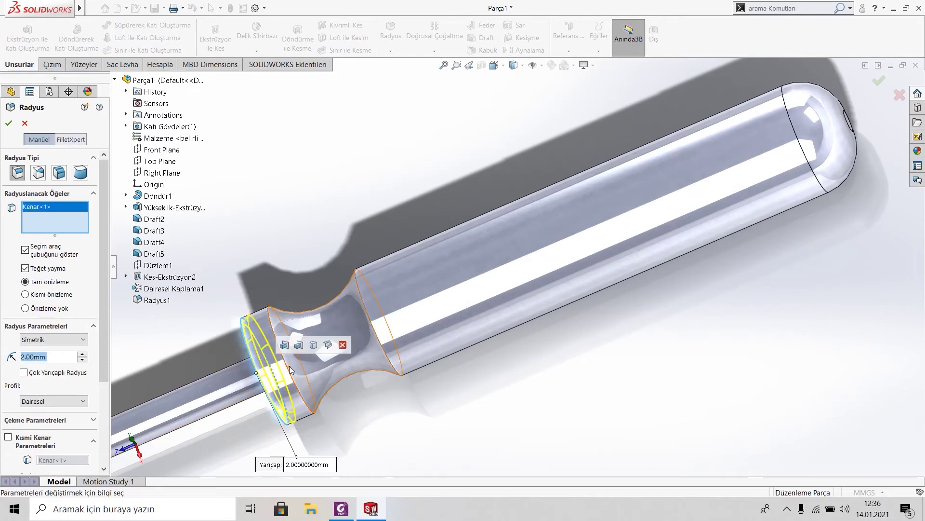
left_click(289, 370)
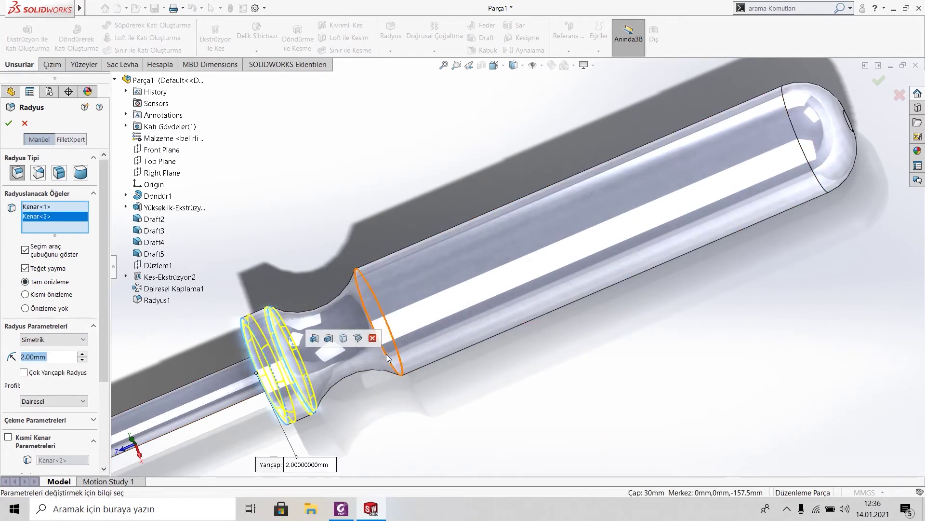
left_click(383, 328)
left_click(8, 123)
scroll(402, 217, "up", 2)
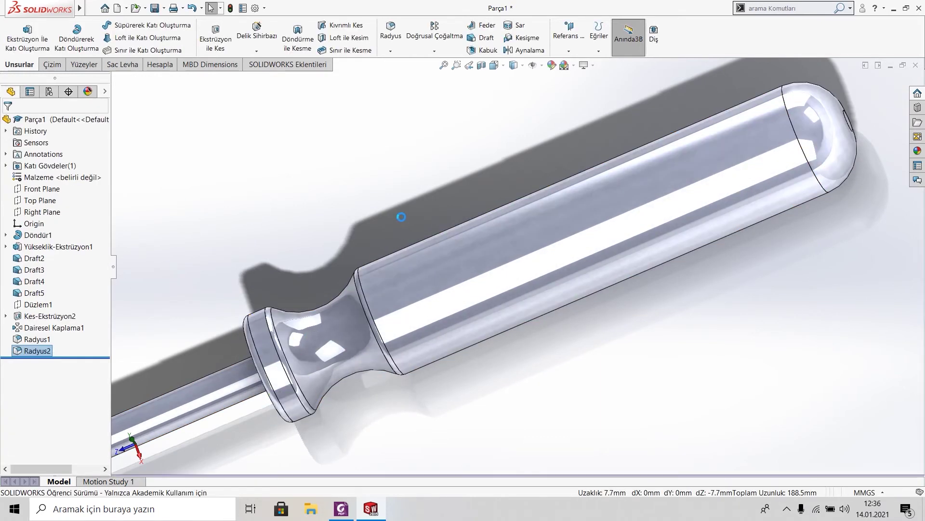
scroll(400, 270, "up", 3)
left_click(340, 508)
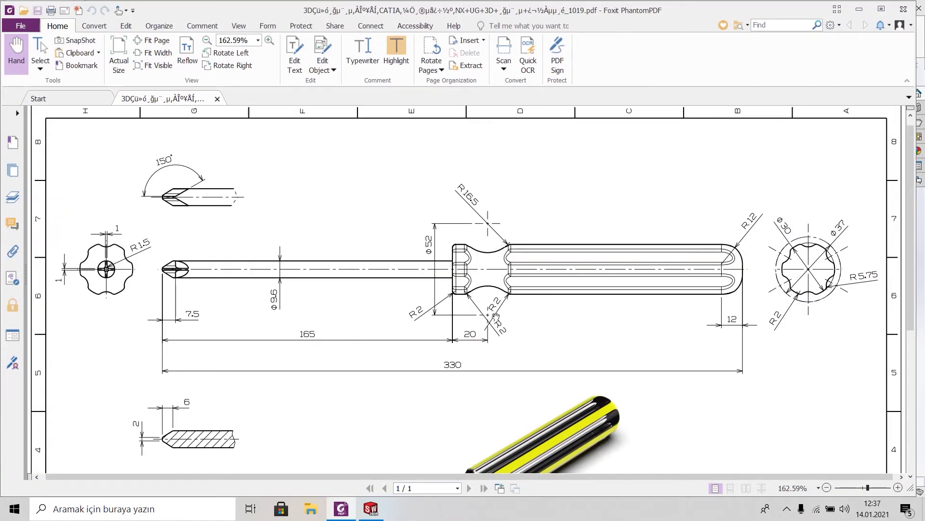
- Return to the SOLIDWORKS model, orbit to the handle end, and right-click its end face
left_click(371, 509)
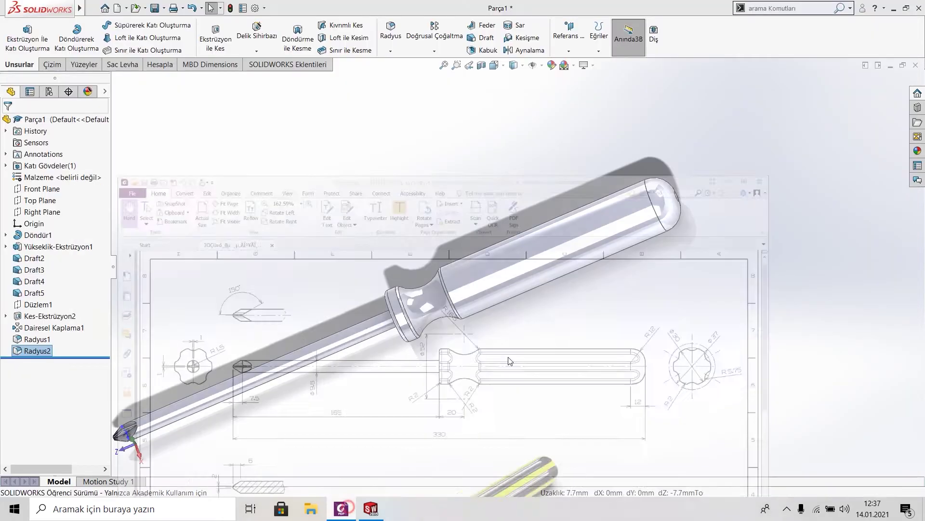
middle_click_drag(738, 206, 495, 343)
scroll(494, 342, "down", 5)
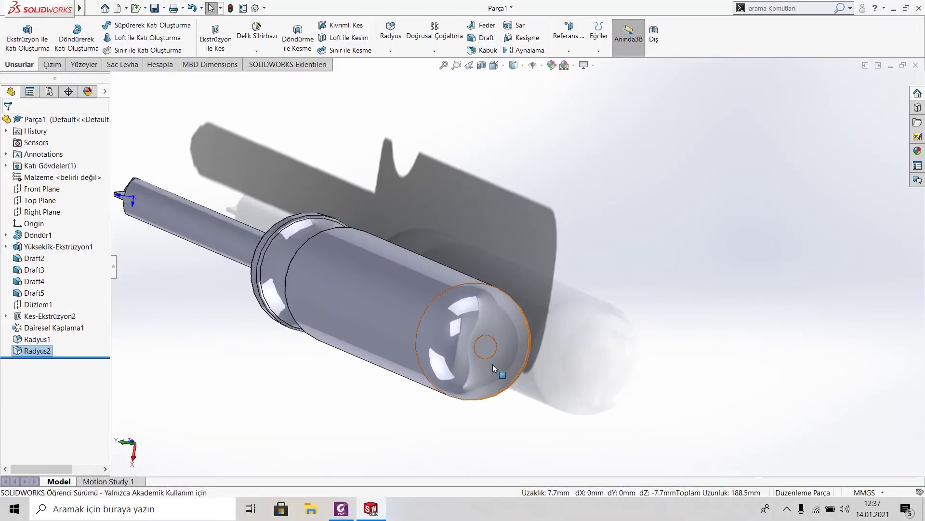
right_click(485, 346)
scroll(511, 305, "up", 10)
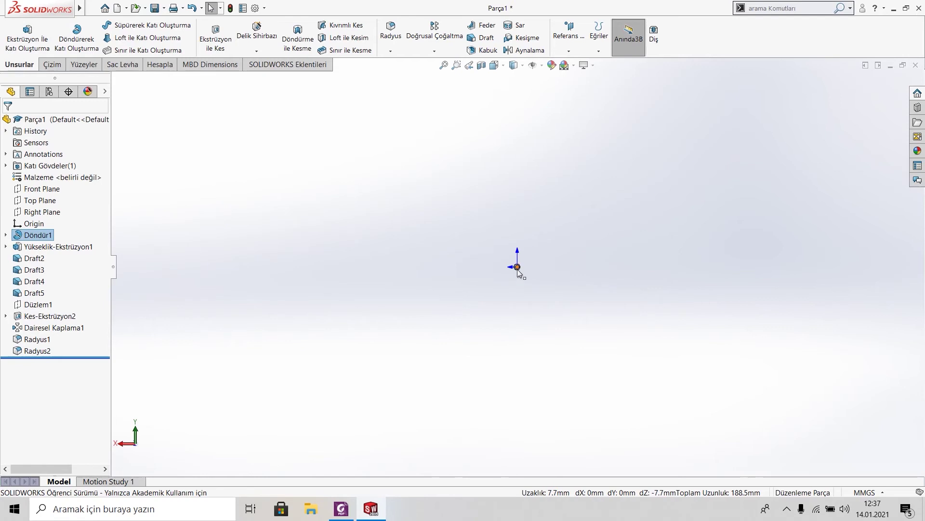
scroll(517, 269, "down", 5)
right_click(522, 207)
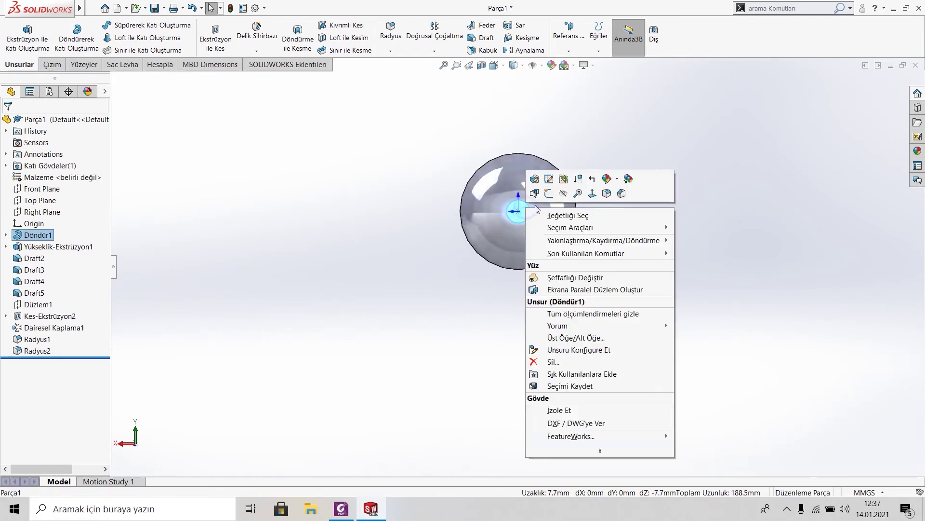
- Start a sketch on the handle's end face and draw a construction circle centred on the origin
left_click(548, 194)
right_click(523, 212)
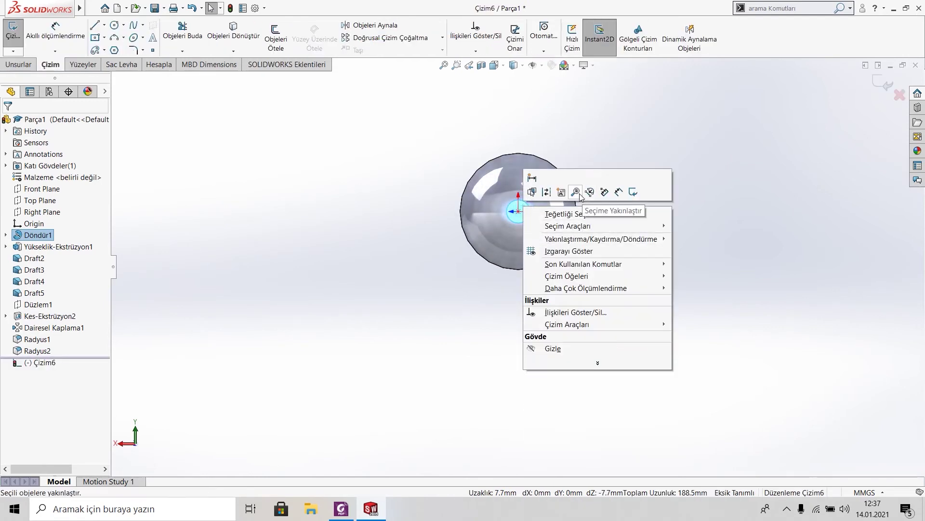
left_click(592, 196)
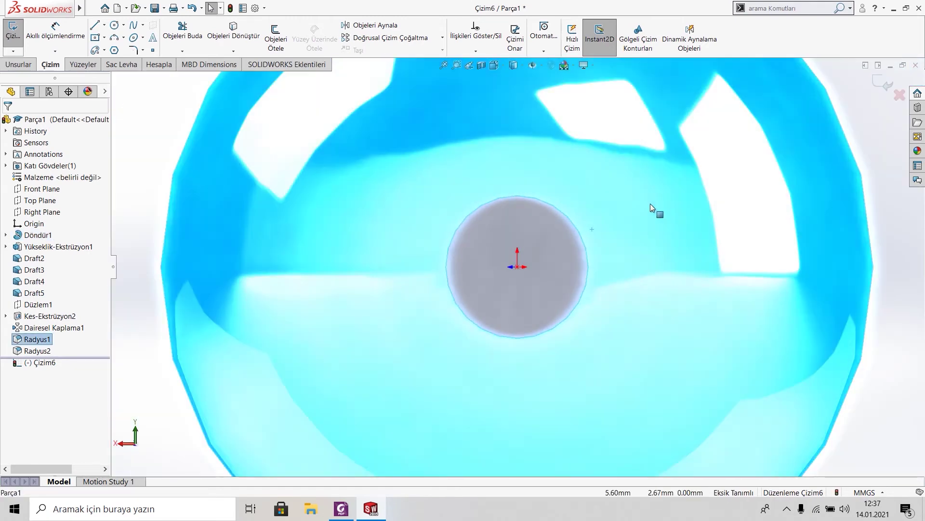
scroll(539, 235, "down", 3)
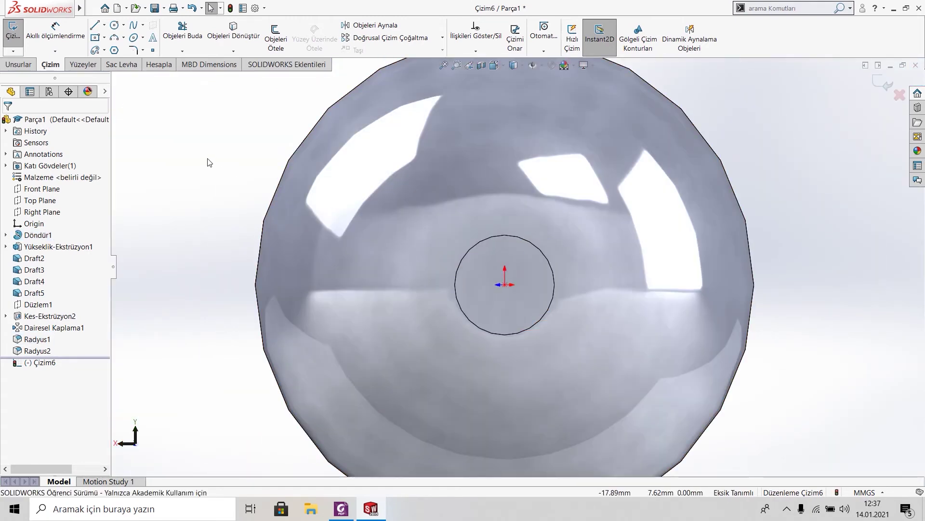
left_click(124, 25)
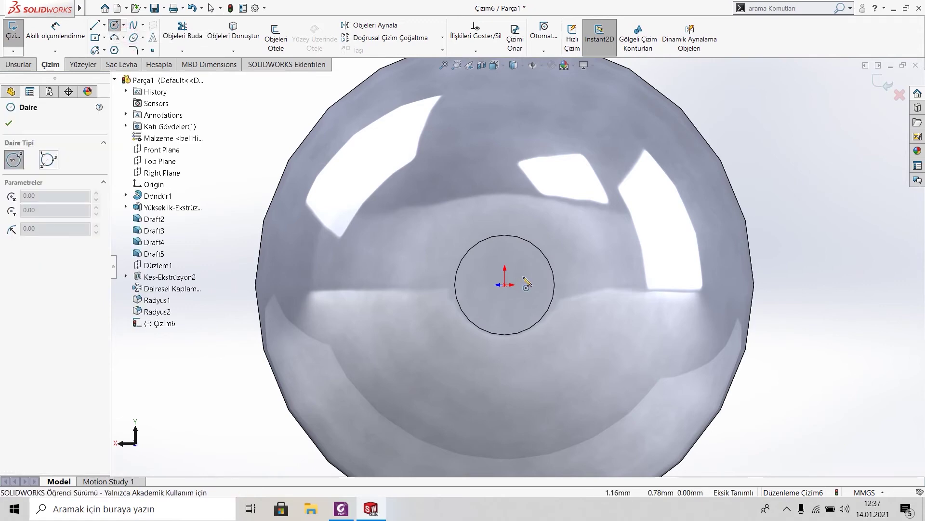
left_click(505, 285)
scroll(337, 154, "up", 2)
scroll(378, 181, "down", 1)
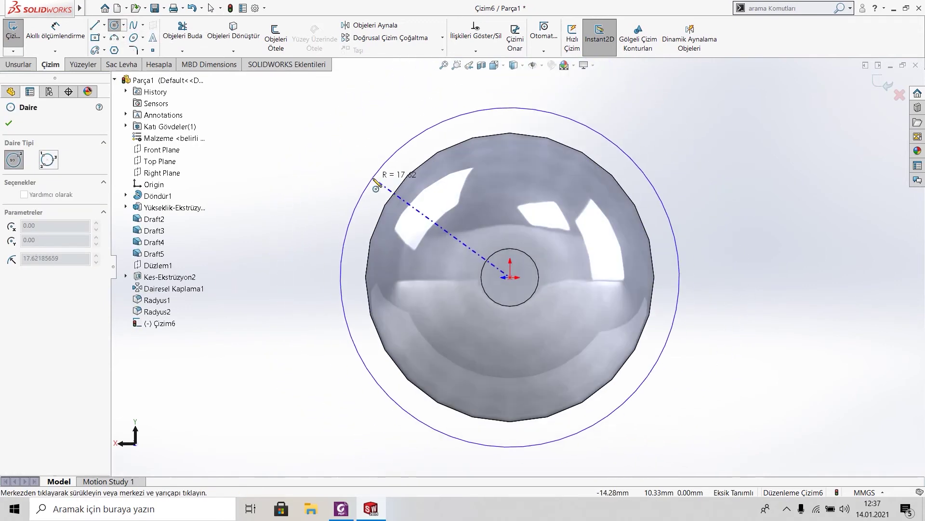
left_click(373, 177)
left_click(24, 317)
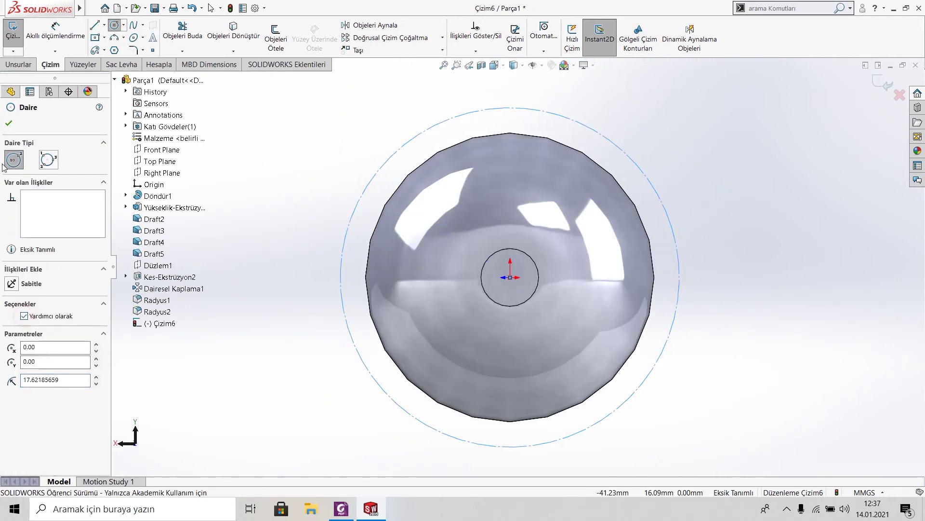
left_click(9, 124)
- Check the reference drawing and dimension the construction circle to Ø37 mm
key("alt+Tab")
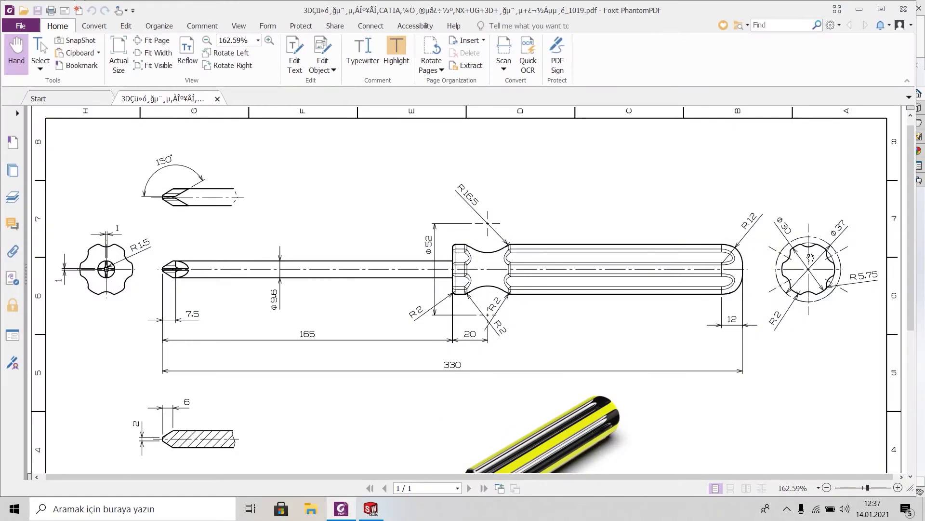
left_click(350, 515)
left_click(55, 30)
left_click(681, 279)
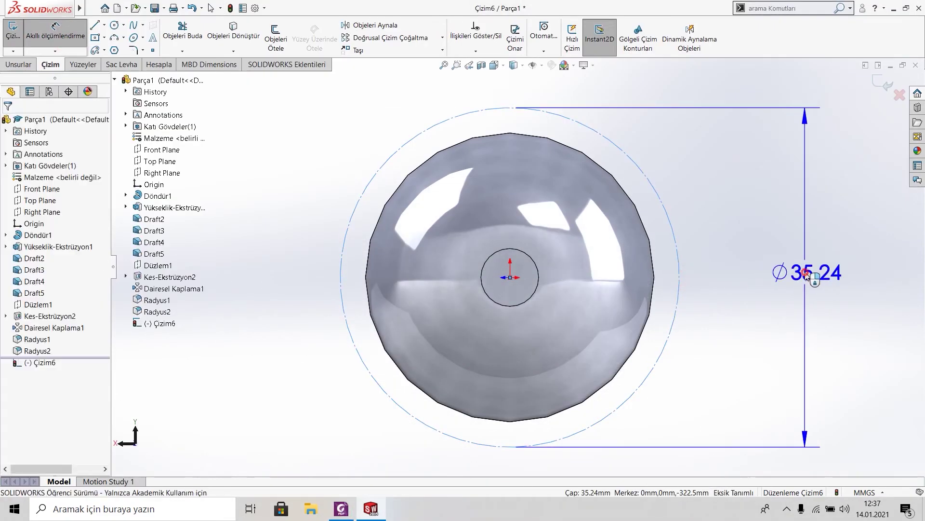
left_click(804, 273)
key("Return")
type("37")
key("Return")
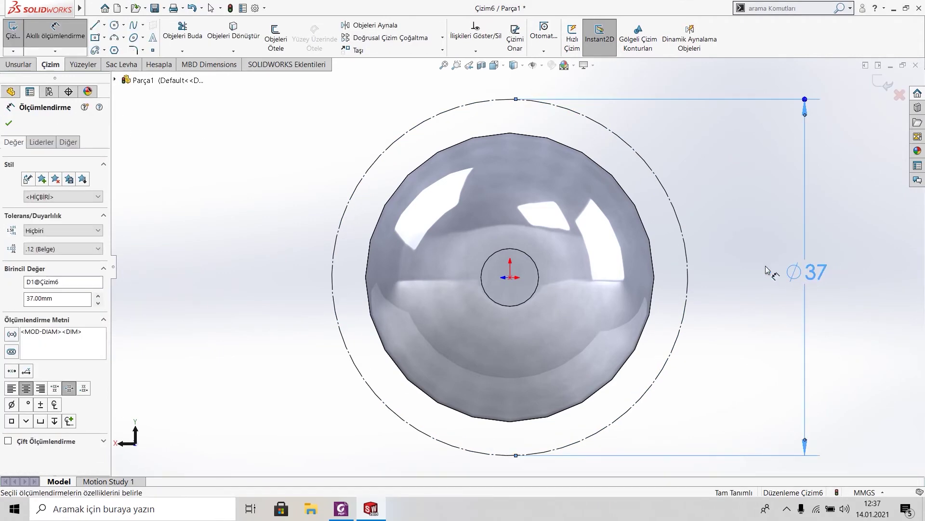
left_click(12, 125)
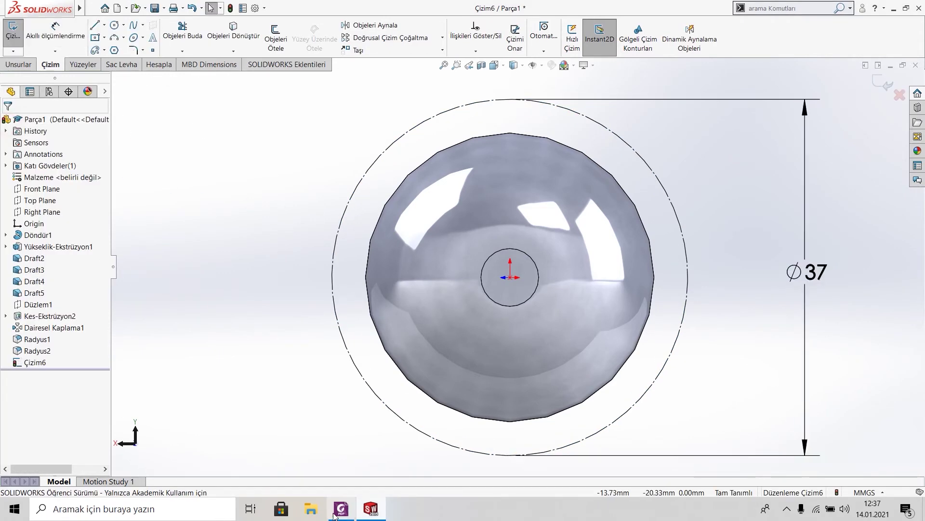
left_click(341, 509)
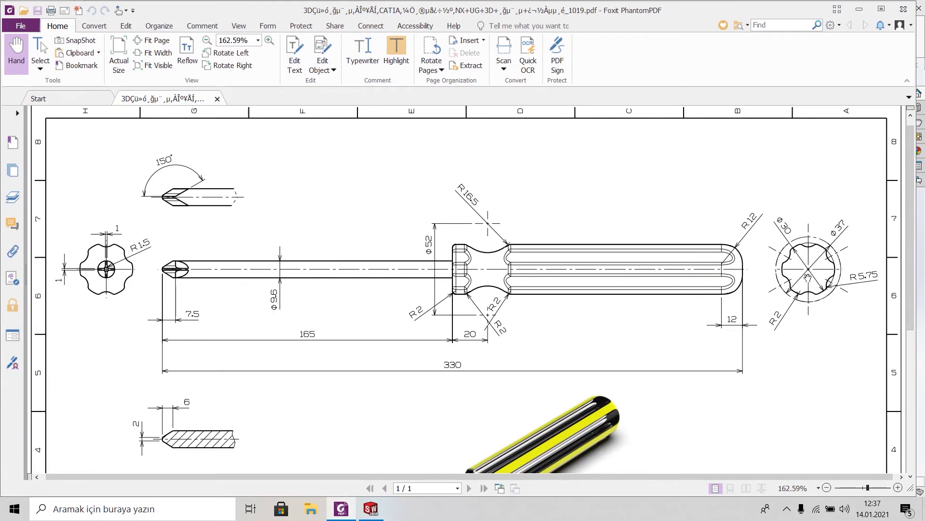
- Draw a small circle centred on the top point of the Ø37 circle
left_click(371, 509)
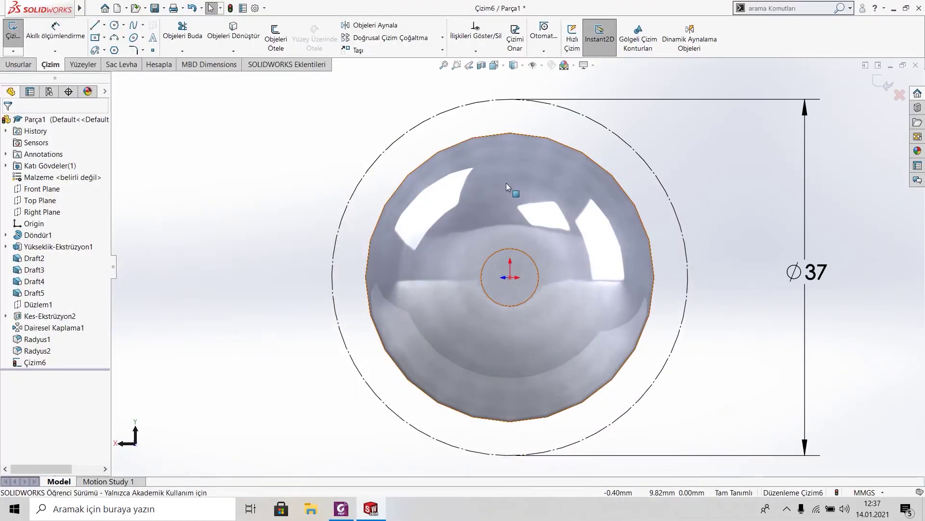
left_click(114, 25)
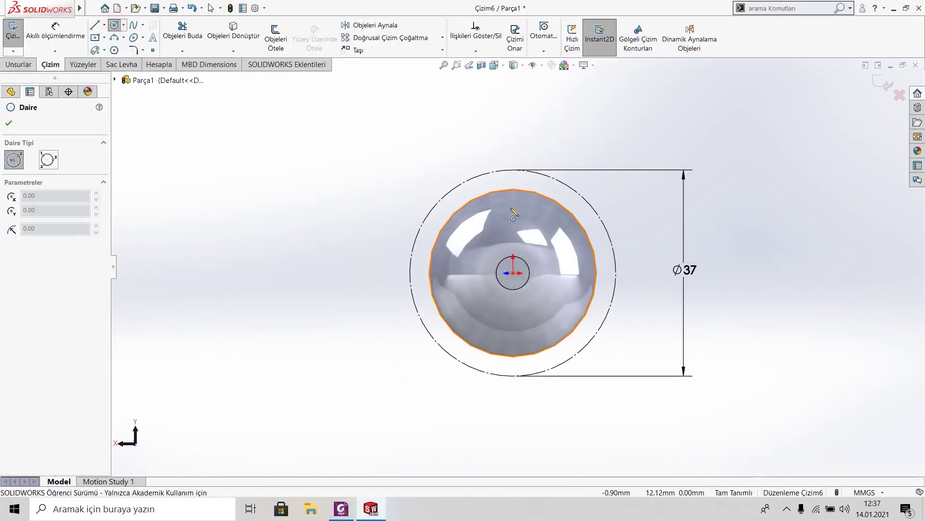
left_click(513, 170)
left_click(505, 143)
- Dimension the small circle to Ø11.5 using a 5.75*2 entry, then orbit to 3D
left_click(9, 123)
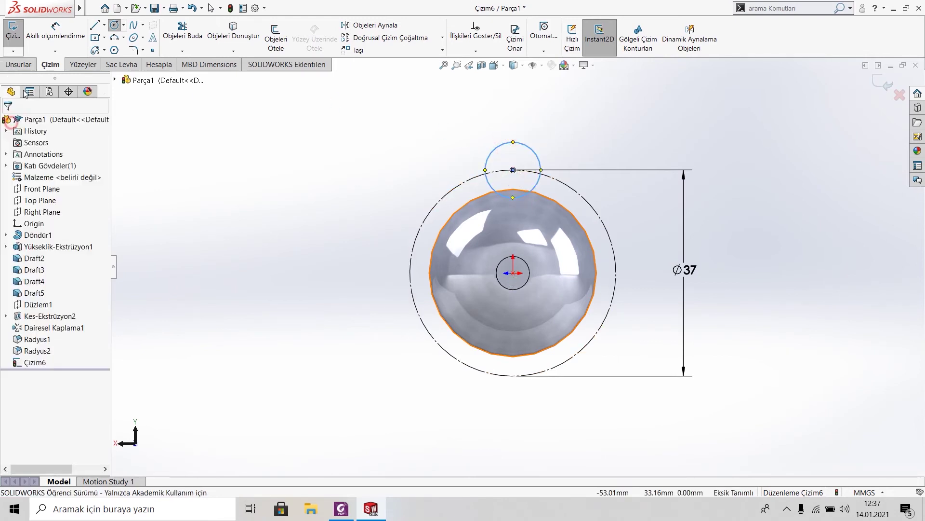
left_click(56, 28)
left_click(539, 159)
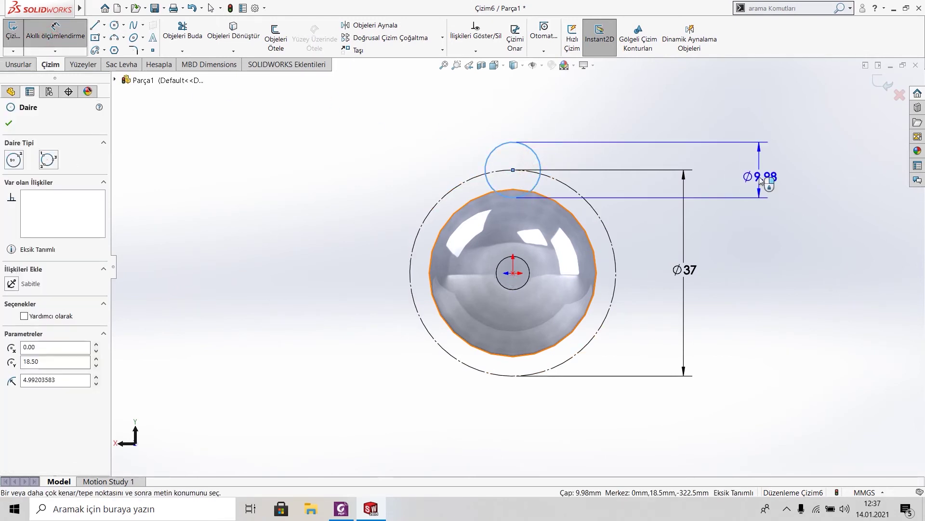
left_click(759, 177)
type("5.75")
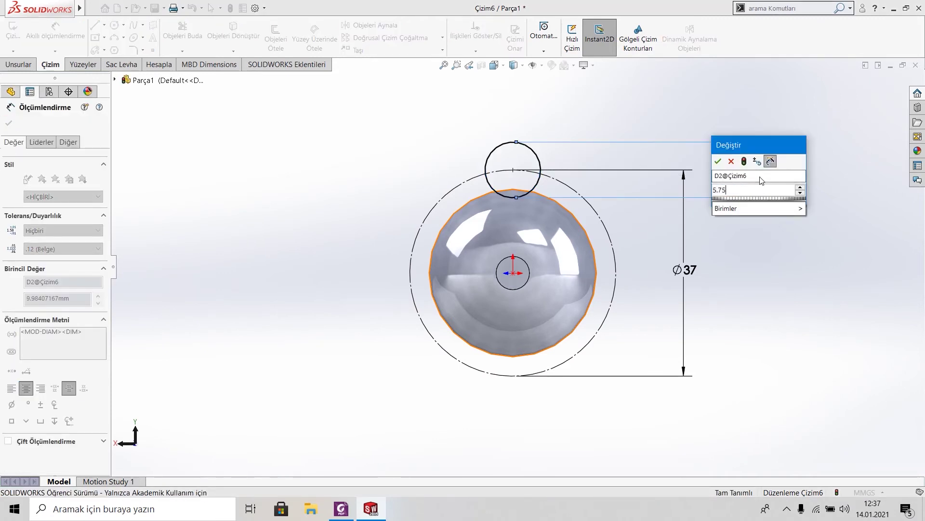
type("*2")
key("Return")
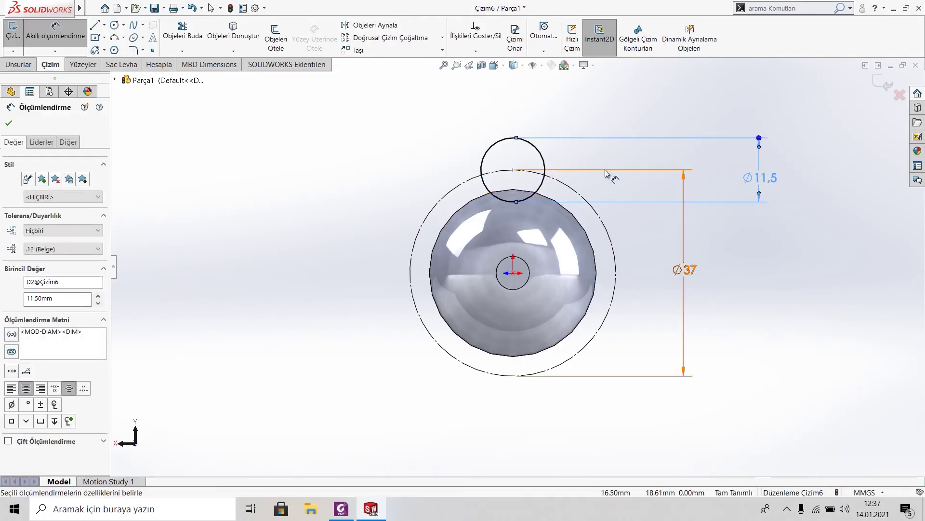
left_click(9, 123)
key("Escape")
middle_click_drag(484, 206, 494, 240)
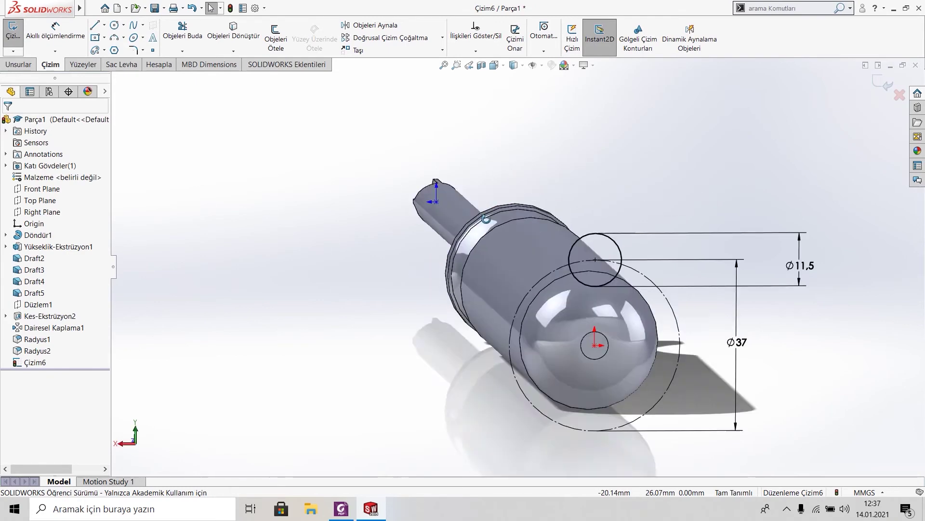
scroll(521, 251, "up", 2)
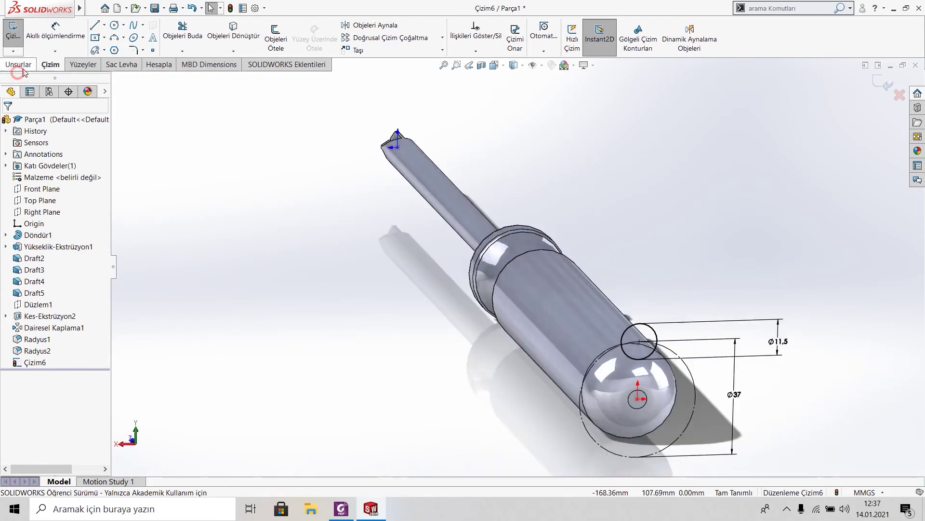
- Extrude-cut the Ø11.5 circle Through All - Both to carve the handle groove
left_click(22, 66)
left_click(216, 37)
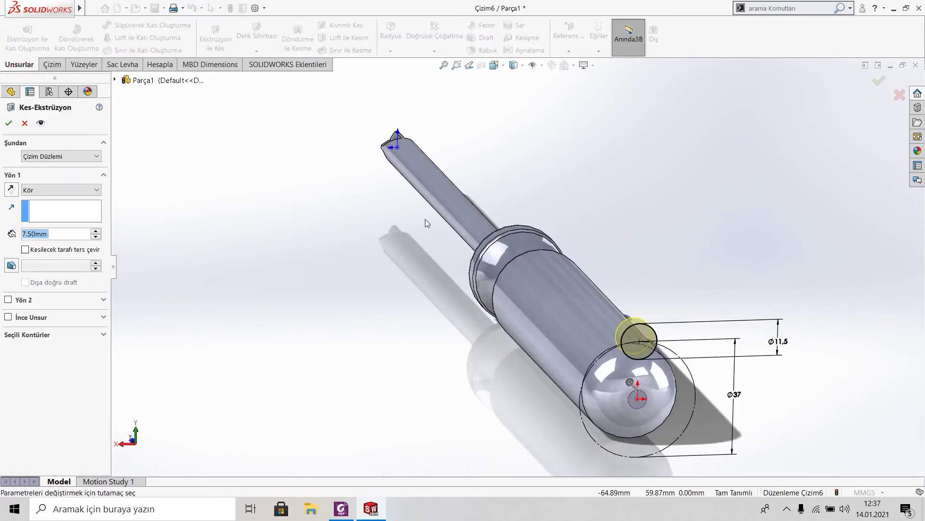
left_click(96, 190)
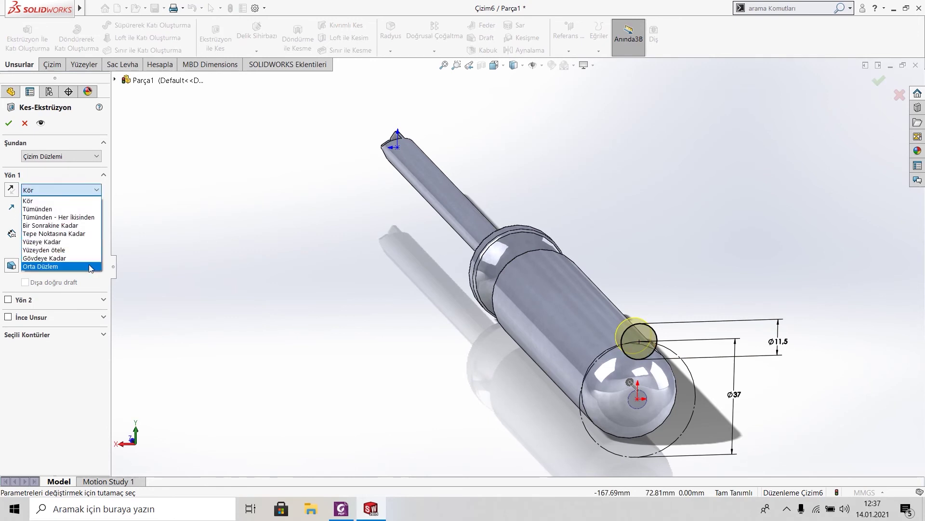
left_click(58, 217)
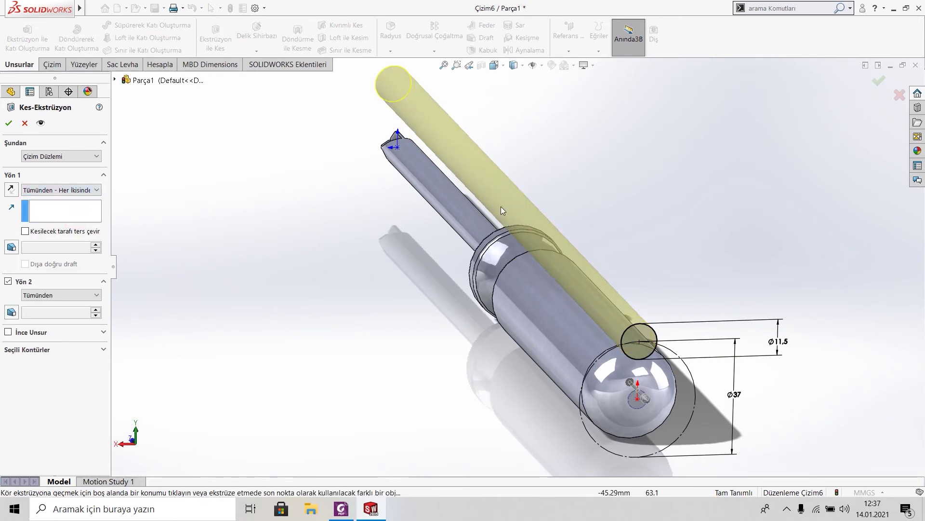
left_click(8, 124)
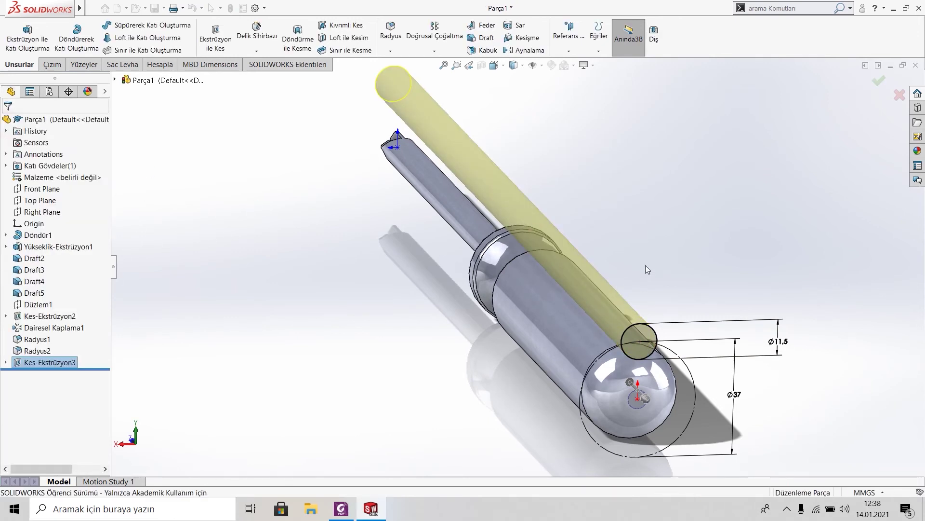
scroll(716, 346, "down", 2)
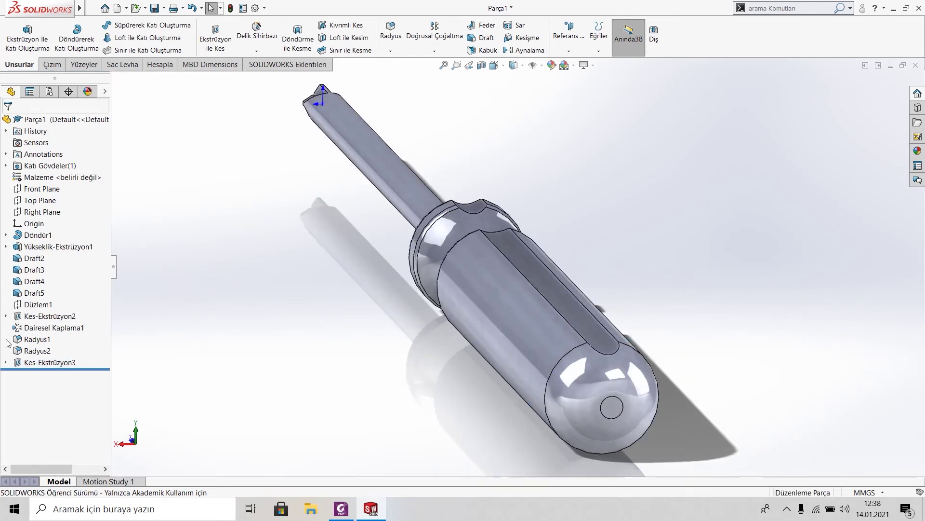
- Circular-pattern the Kes-Ekstrüzyon3 groove six times around the sphere's circular edge axis
left_click(434, 51)
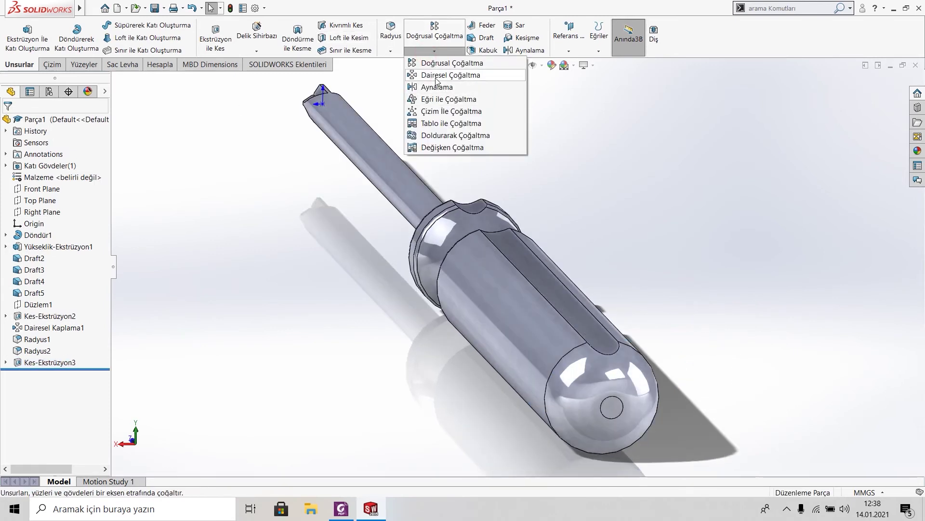
left_click(456, 73)
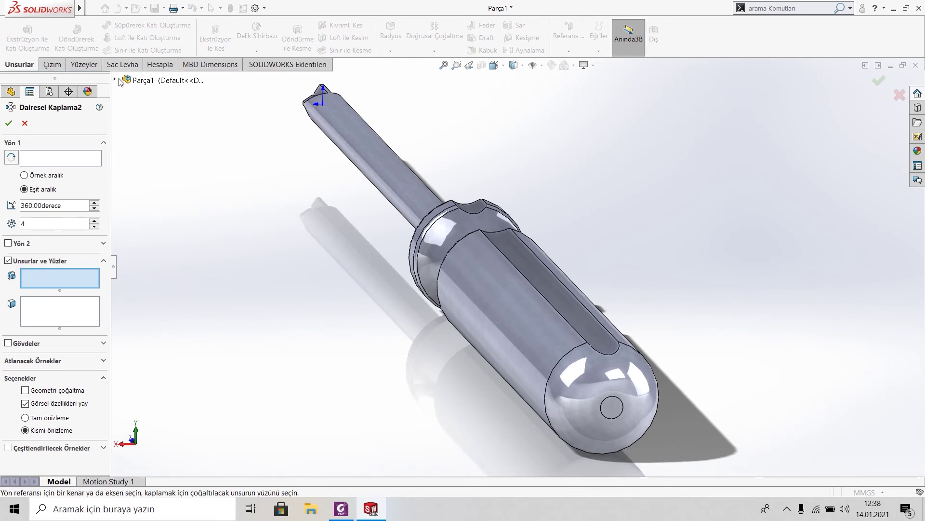
left_click(115, 79)
left_click(146, 322)
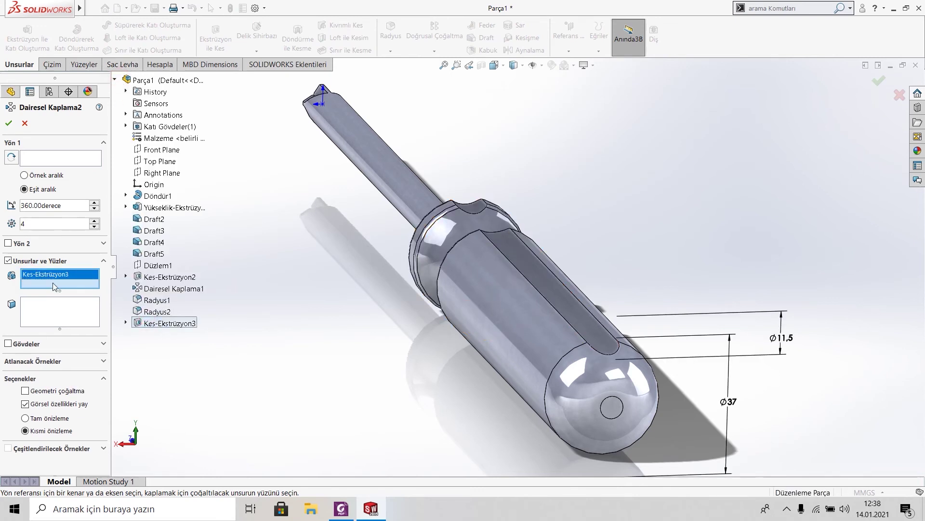
left_click(39, 162)
left_click(547, 391)
type("6")
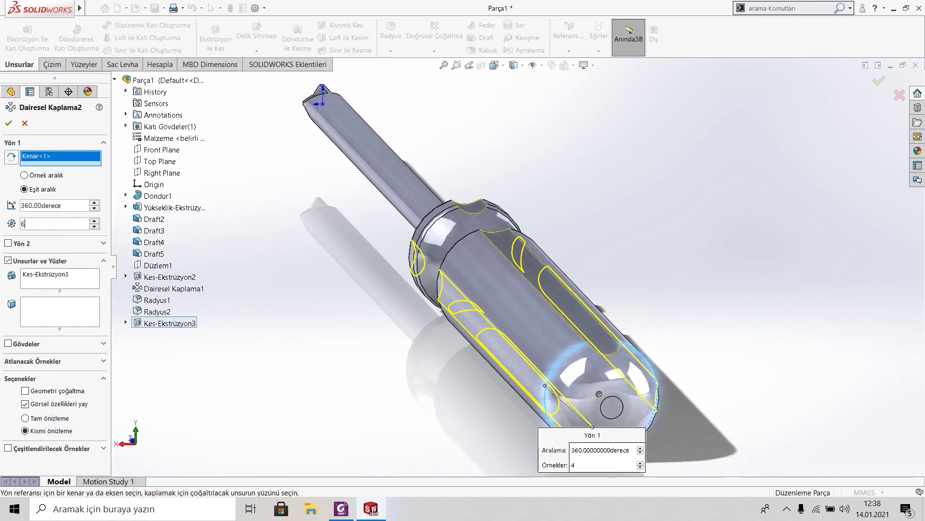
left_click(9, 123)
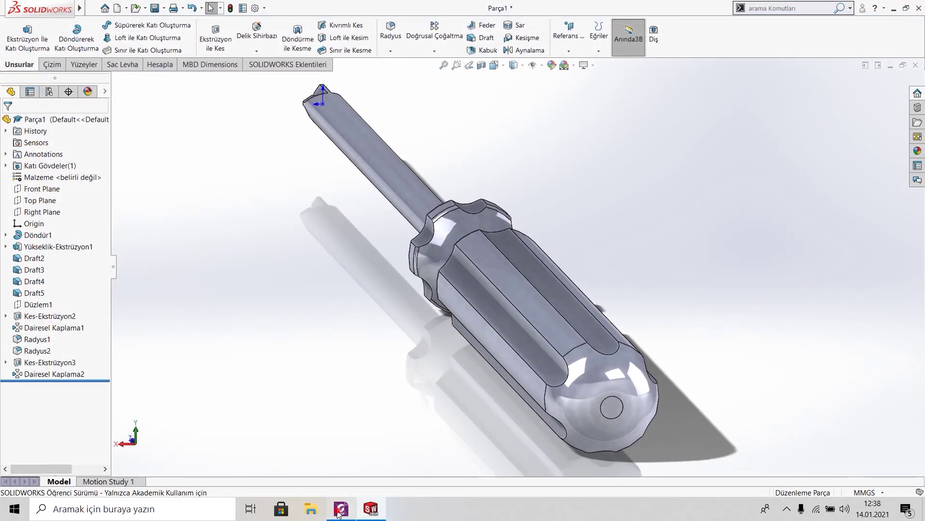
left_click(341, 508)
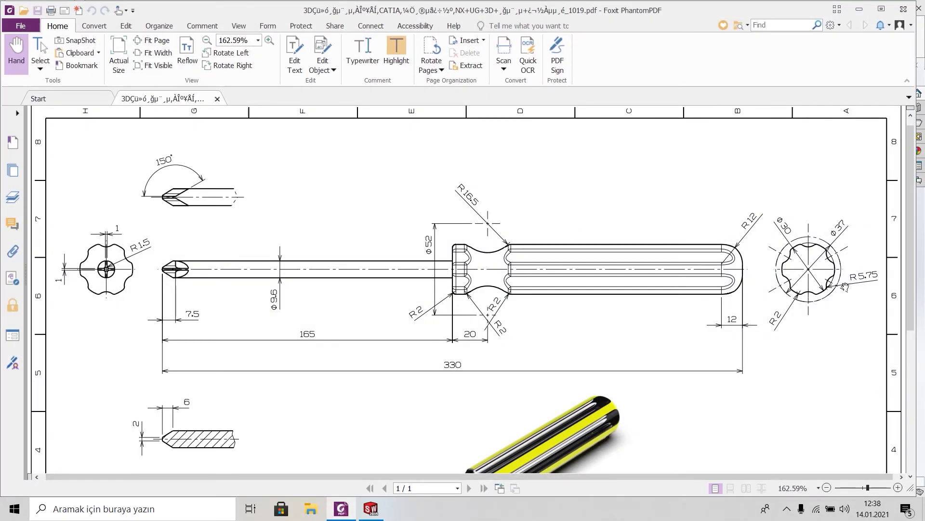
left_click(332, 507)
middle_click_drag(511, 401, 567, 316)
- Fillet the six groove edges and the collar edges with a 2 mm radius
key("f")
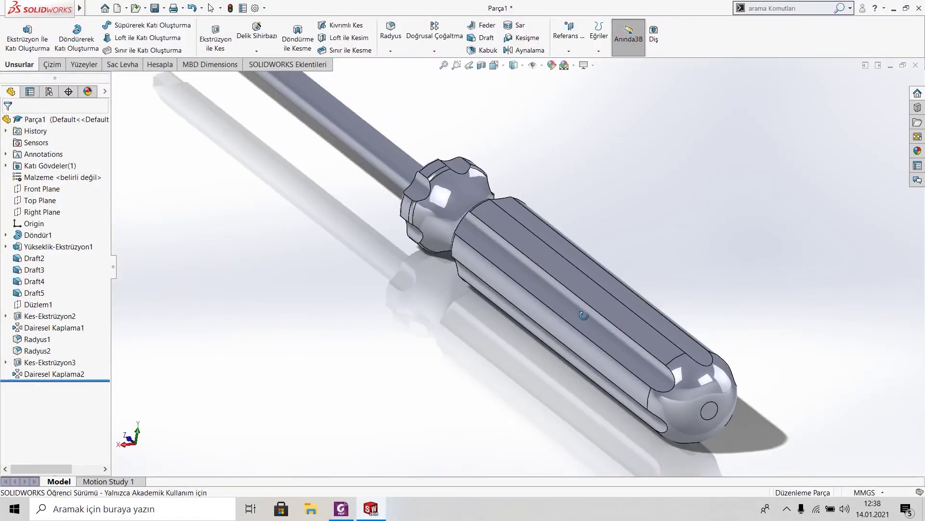
left_click(390, 35)
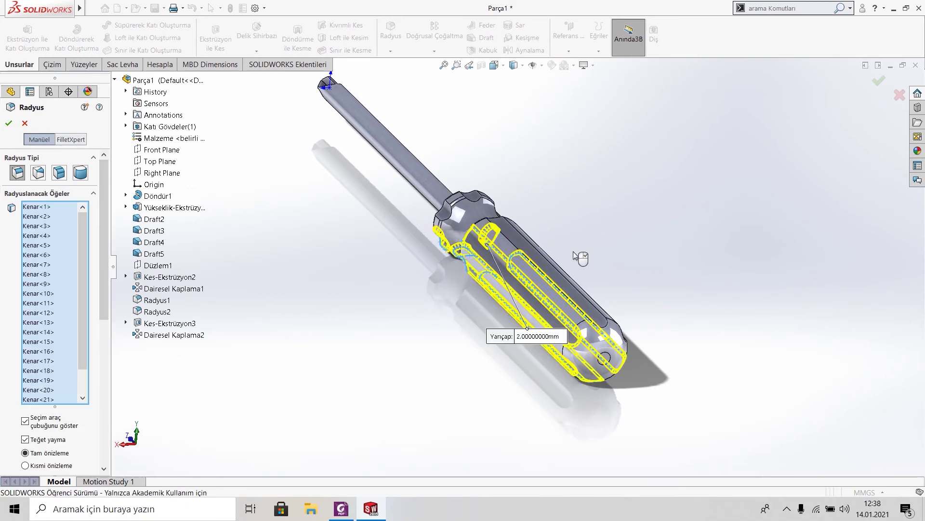
middle_click_drag(580, 215, 553, 137)
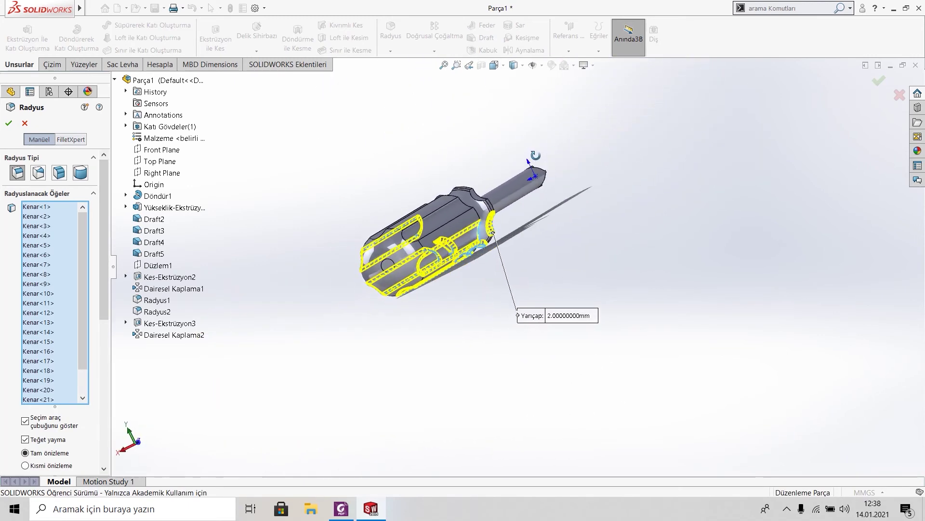
mouse_move(553, 138)
middle_mouse_down()
mouse_move(560, 271)
mouse_move(563, 179)
mouse_move(419, 274)
middle_mouse_up()
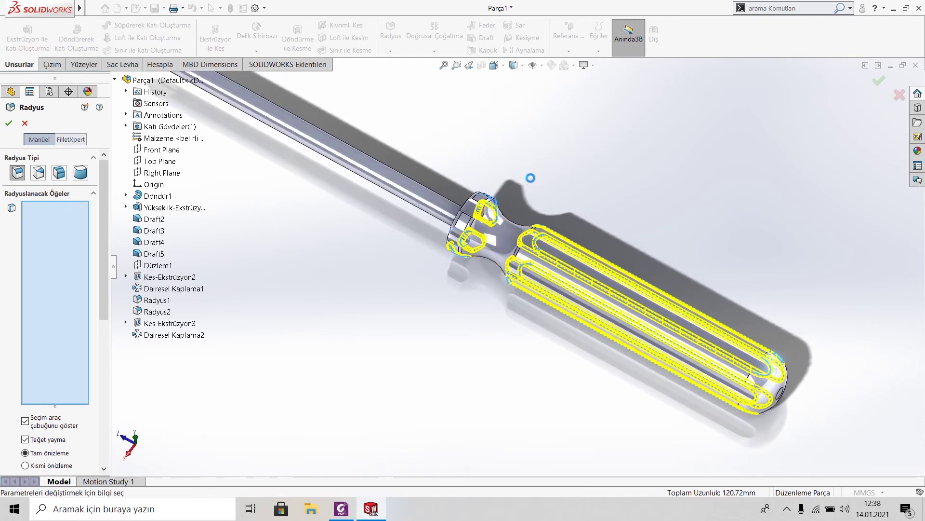
middle_click_drag(552, 184, 634, 56)
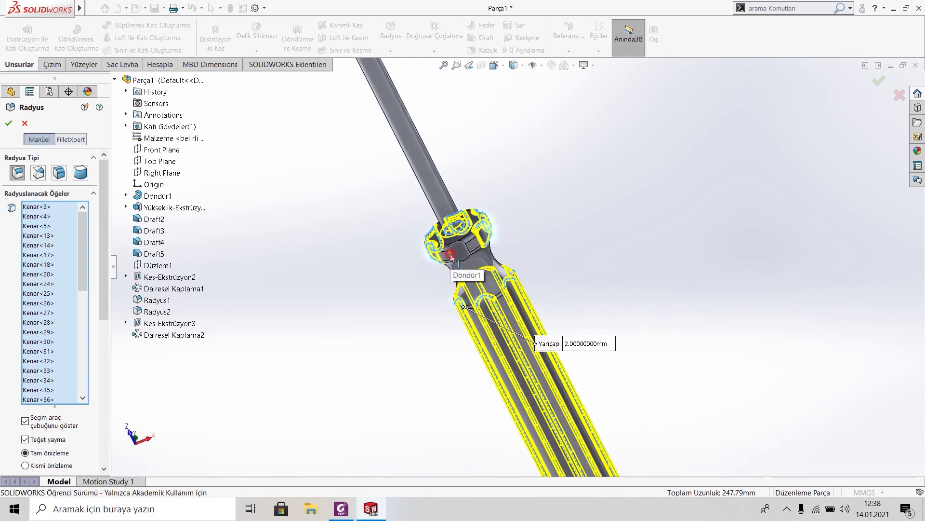
left_click(460, 260)
mouse_move(560, 242)
middle_mouse_down()
mouse_move(625, 182)
mouse_move(754, 294)
mouse_move(447, 311)
mouse_move(553, 318)
mouse_move(599, 268)
mouse_move(682, 221)
mouse_move(693, 285)
middle_mouse_up()
scroll(585, 278, "down", 5)
mouse_move(606, 283)
middle_mouse_down()
mouse_move(591, 221)
mouse_move(557, 274)
mouse_move(540, 263)
middle_mouse_up()
left_click(9, 123)
scroll(591, 190, "up", 5)
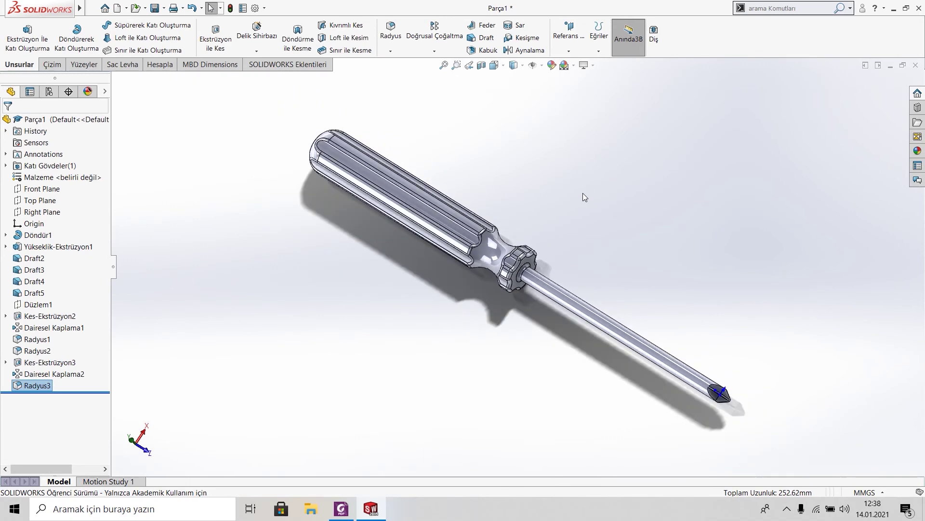
- Frame the screwdriver in isometric view, compare with the PDF, and show Custom Properties
key("ctrl+7")
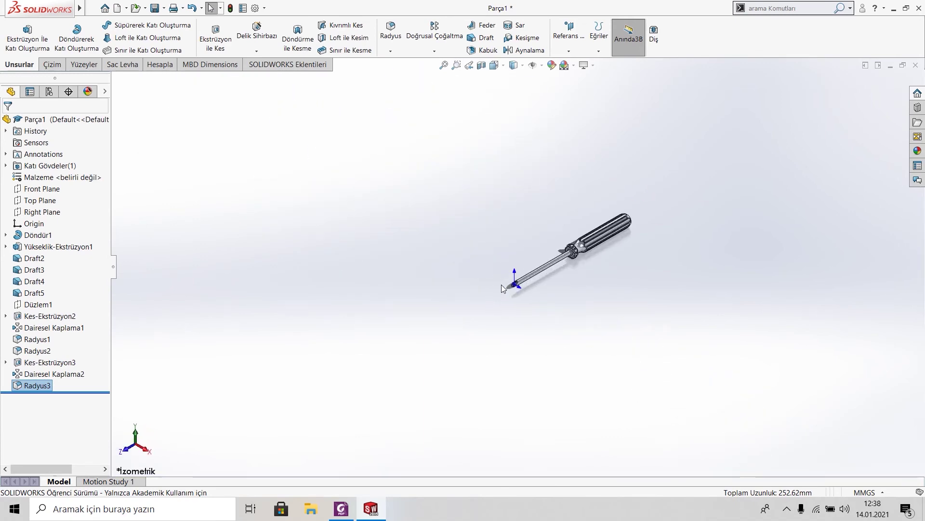
scroll(506, 282, "down", 5)
scroll(447, 339, "down", 3)
right_click(444, 334)
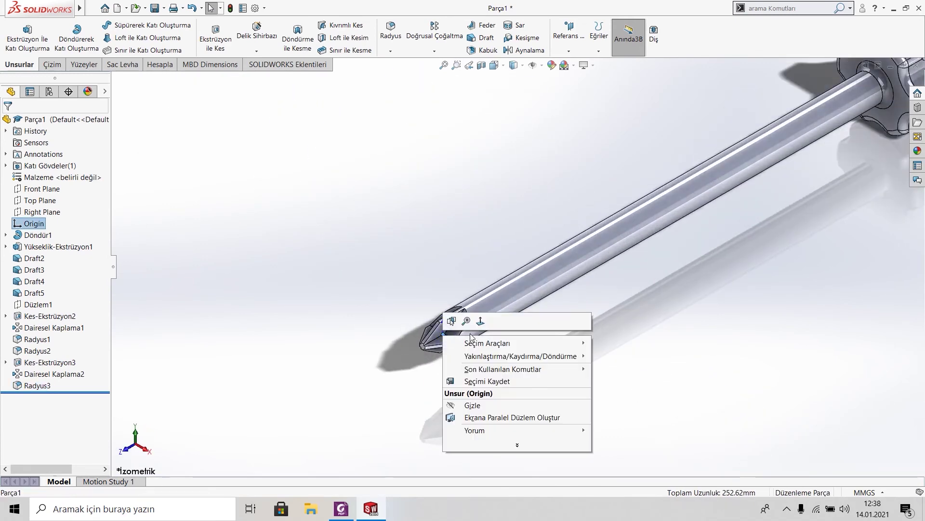
left_click(473, 406)
scroll(656, 312, "up", 4)
scroll(761, 250, "up", 2)
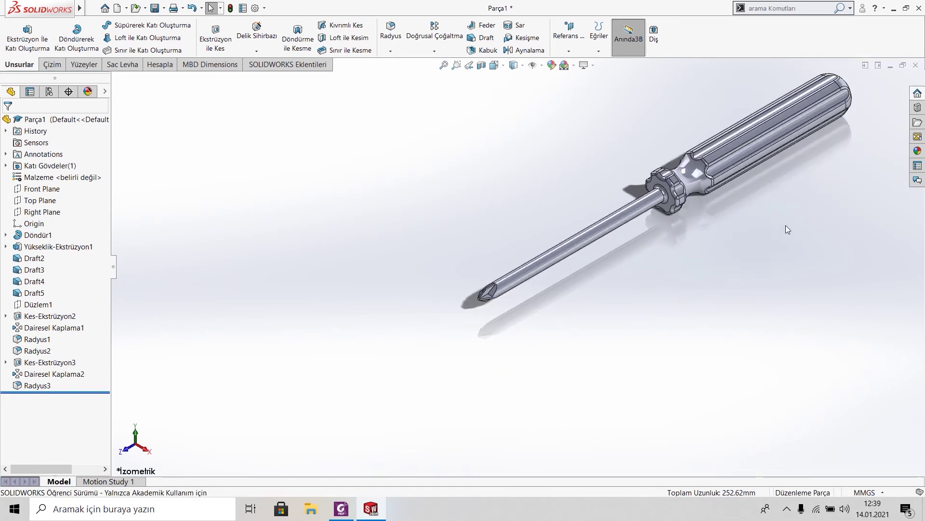
middle_click_drag(788, 209, 666, 273, "ctrl")
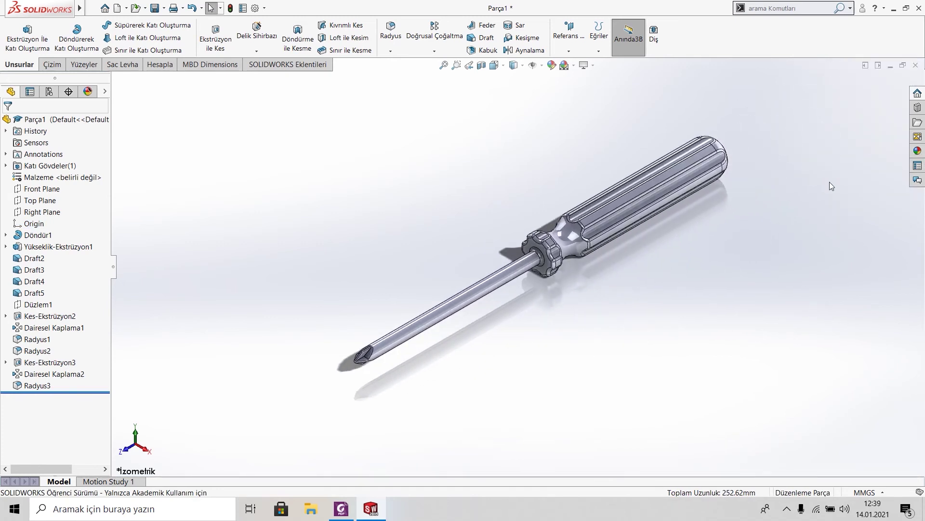
left_click(333, 518)
left_click(332, 517)
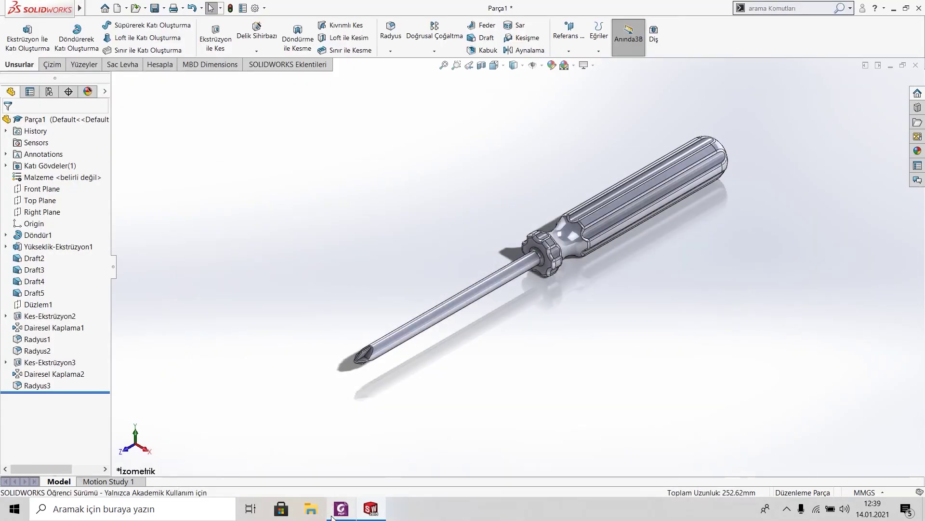
left_click(917, 165)
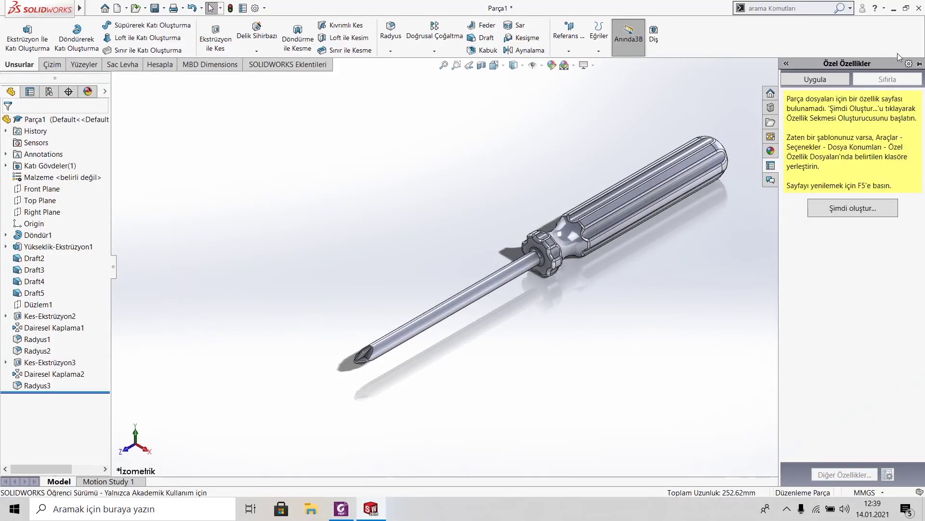
- Apply the carbon steel appearance from the Metal folder to the screwdriver
left_click(918, 151)
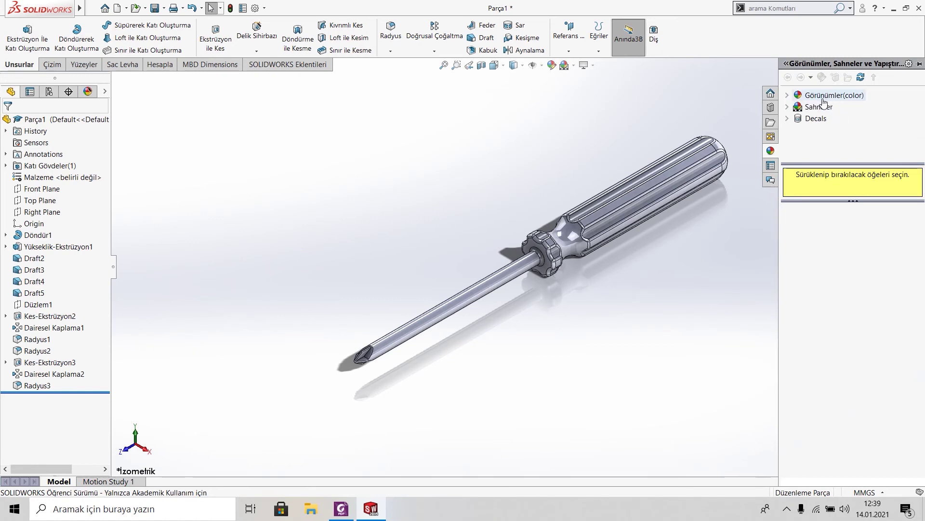
left_click(787, 96)
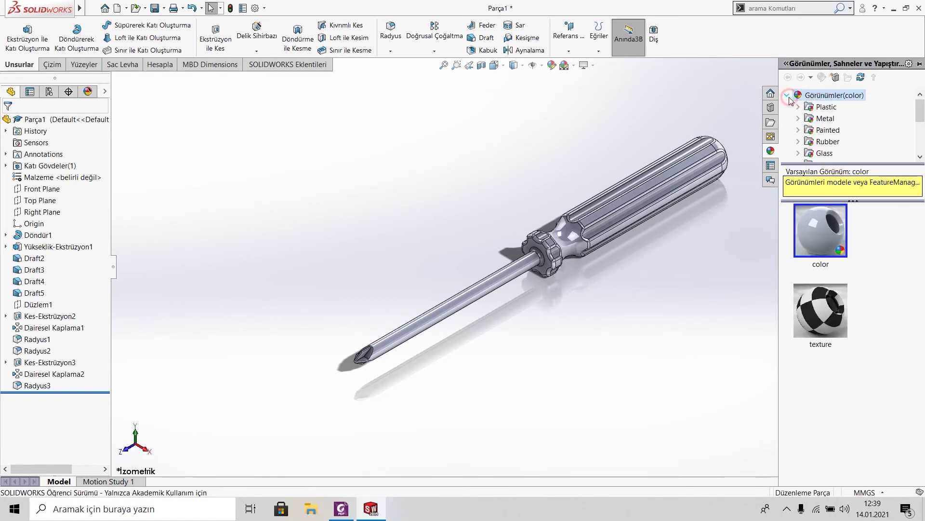
double_click(824, 119)
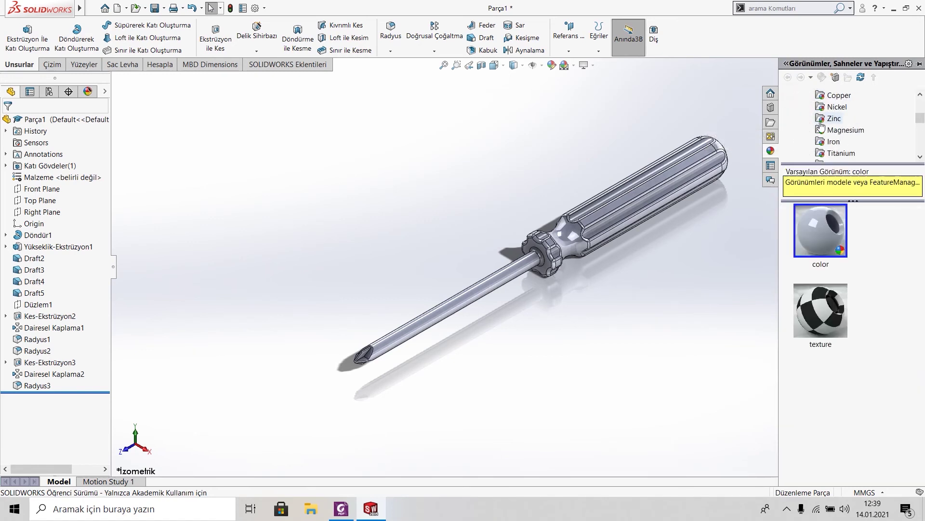
scroll(825, 111, "down", 1)
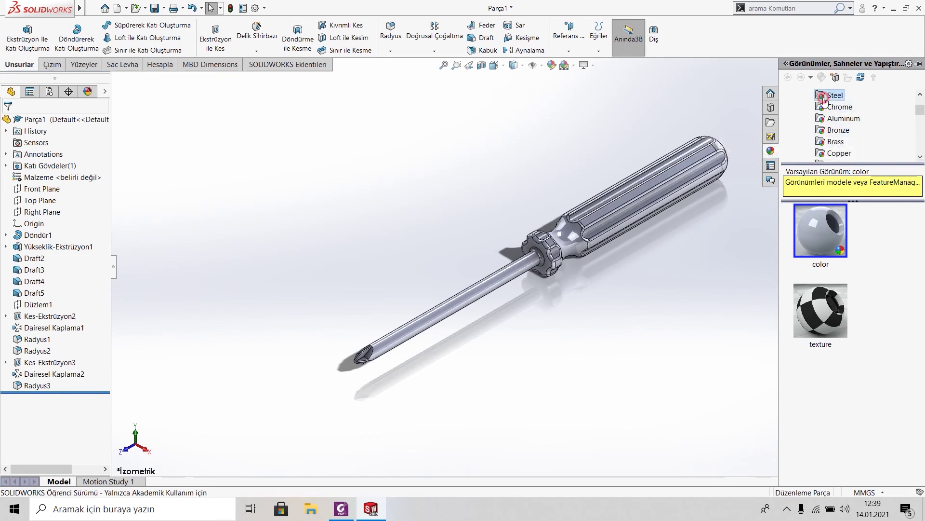
left_click(824, 96)
scroll(830, 319, "down", 3)
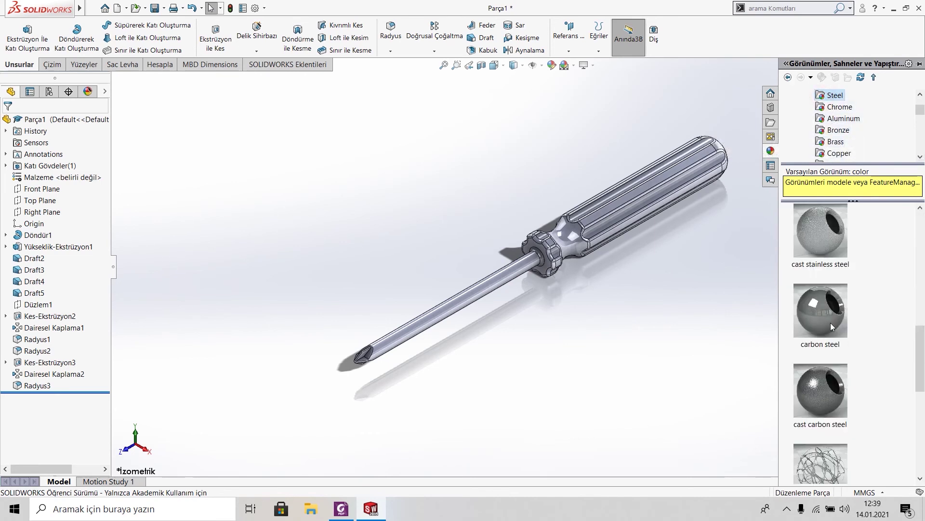
left_click_drag(831, 326, 566, 236)
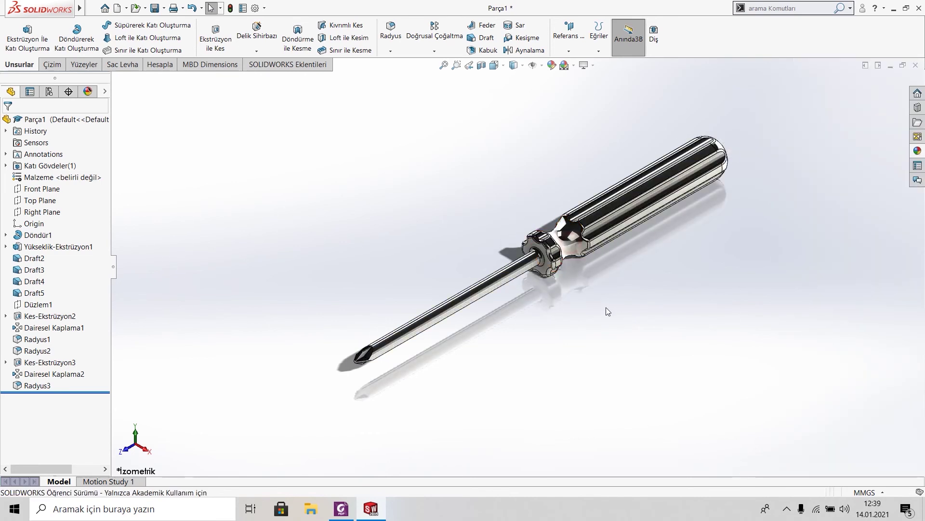
- Apply the steel finish to the whole handle and give the shaft a glossier look
left_click(916, 151)
scroll(840, 270, "up", 2)
scroll(839, 270, "up", 1)
left_click_drag(825, 242, 581, 233)
left_click(585, 238)
left_click_drag(383, 349, 385, 349)
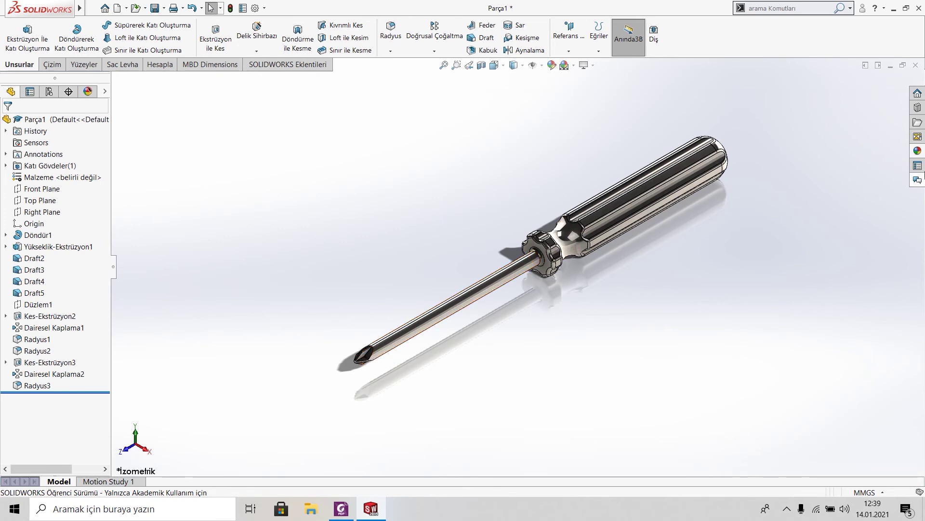
- Apply the platinum appearance to the screwdriver's ferrule
left_click(916, 150)
scroll(837, 130, "down", 3)
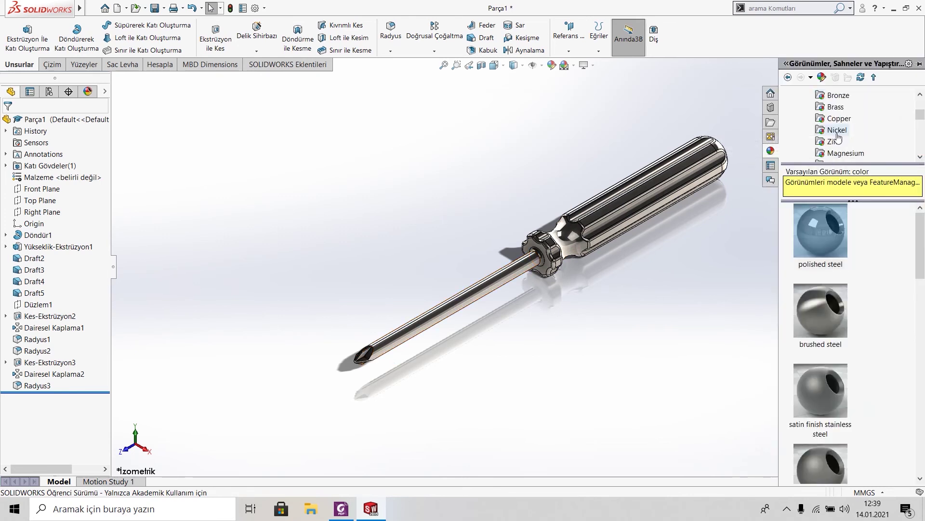
left_click(840, 119)
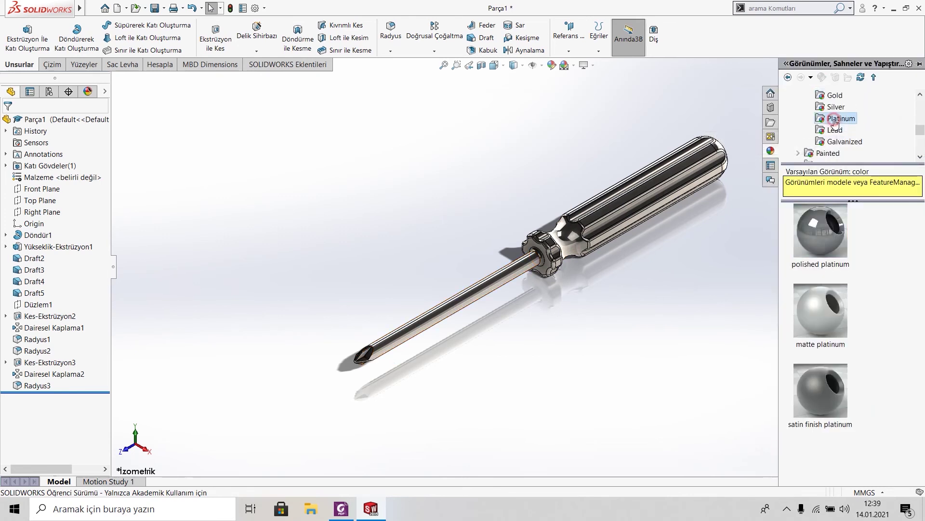
mouse_move(833, 251)
left_mouse_down()
mouse_move(531, 238)
mouse_move(582, 245)
left_mouse_up()
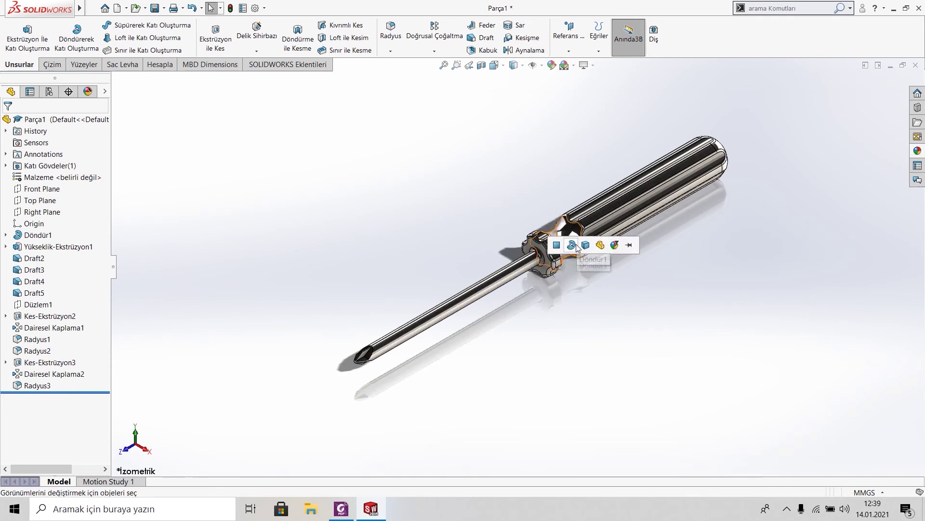
left_click(585, 244)
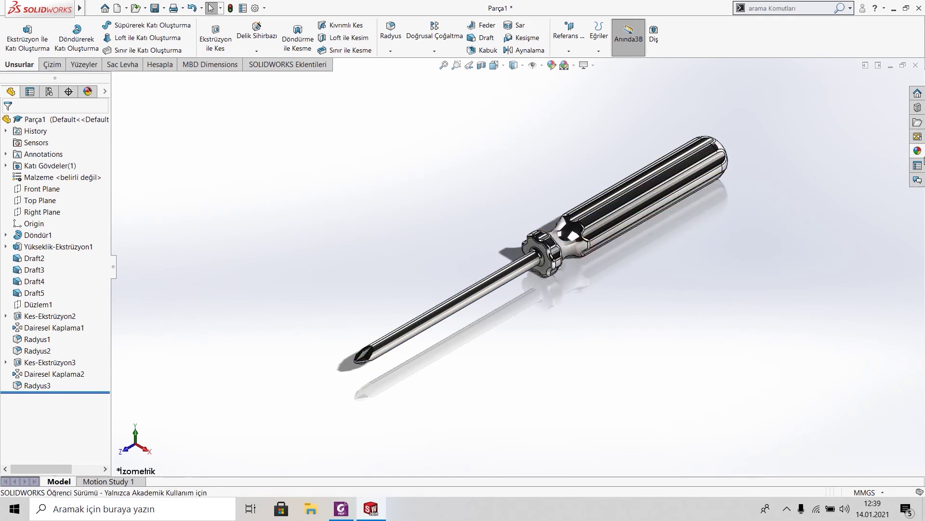
left_click(919, 152)
scroll(819, 121, "up", 3)
scroll(802, 106, "up", 2)
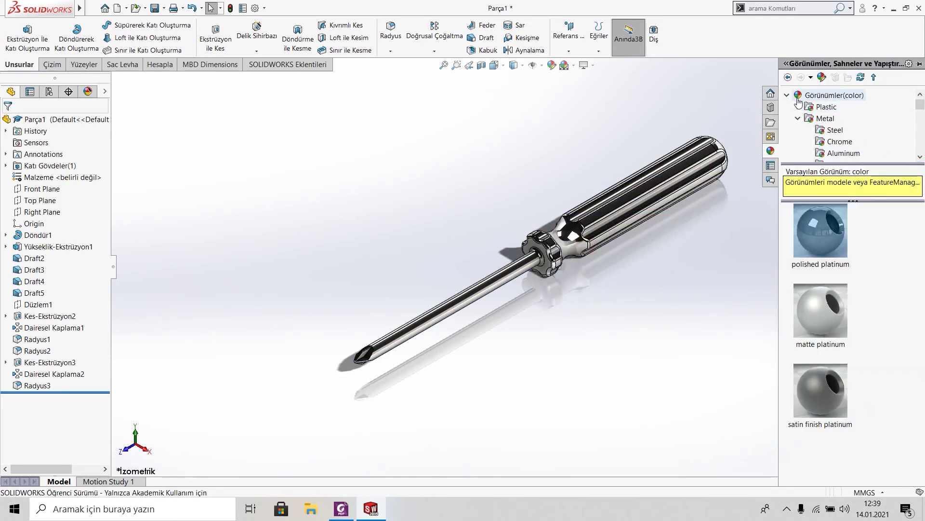
- Apply the Bej 3 Nokta basic scene for a beige studio floor background
left_click(787, 95)
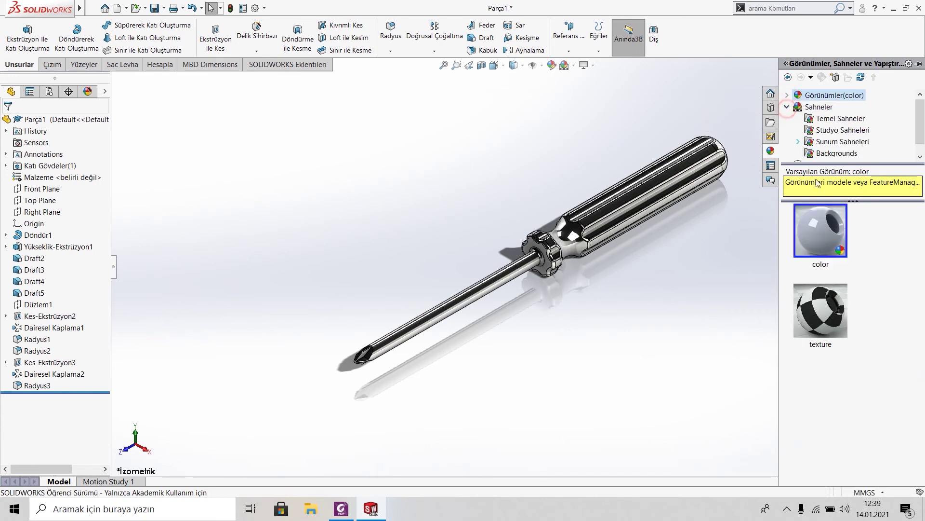
left_click(820, 119)
left_click(811, 229)
double_click(815, 228)
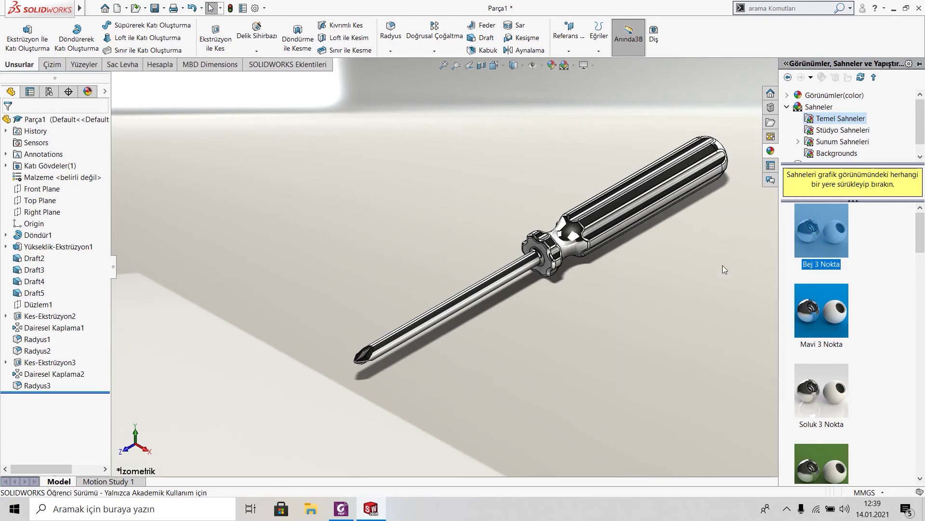
left_click(742, 255)
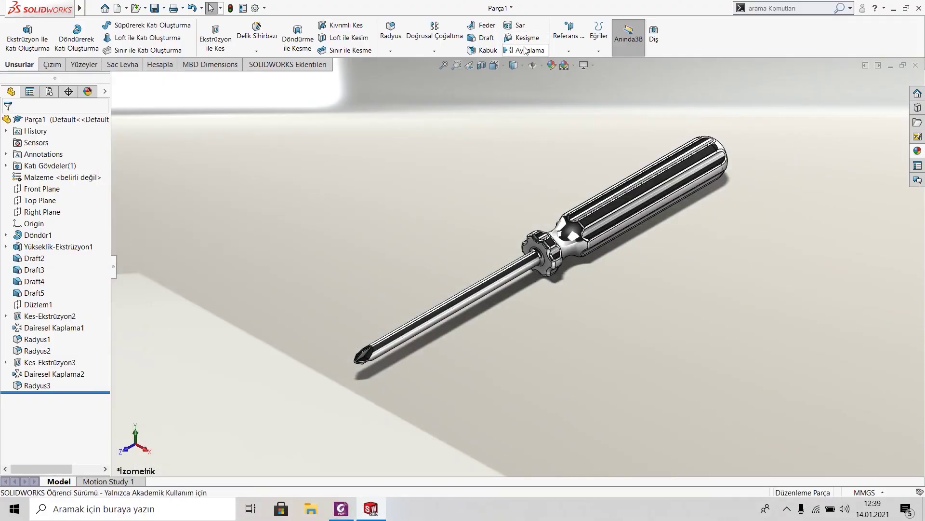
left_click(551, 65)
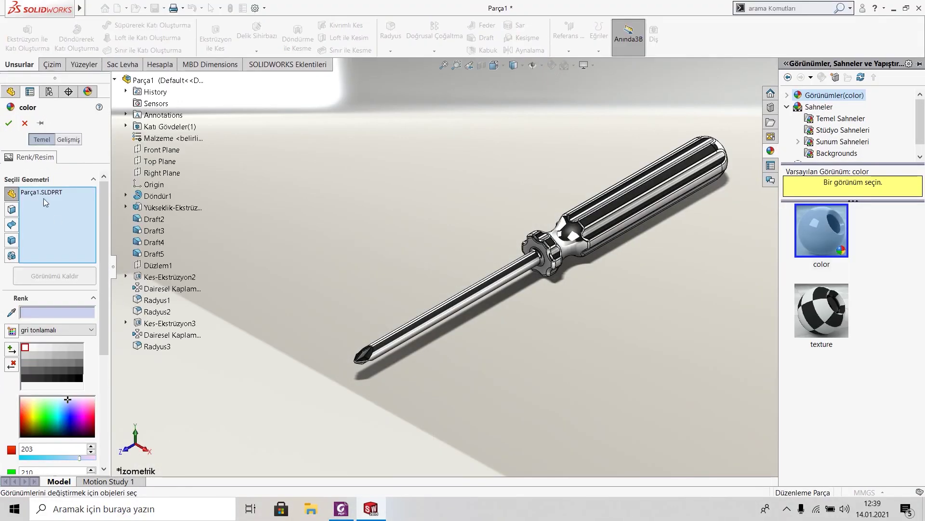
- In the advanced appearance options, start selecting the handle's groove faces
left_click(74, 141)
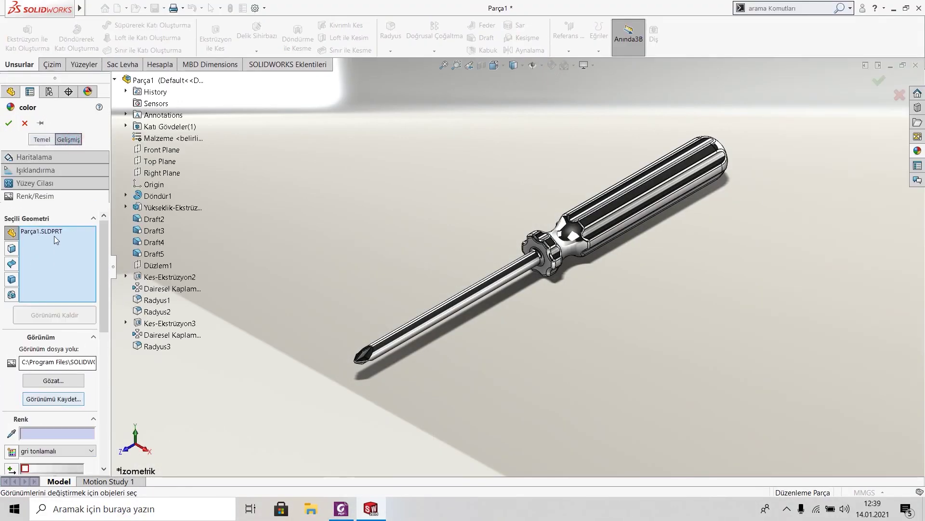
left_click(34, 157)
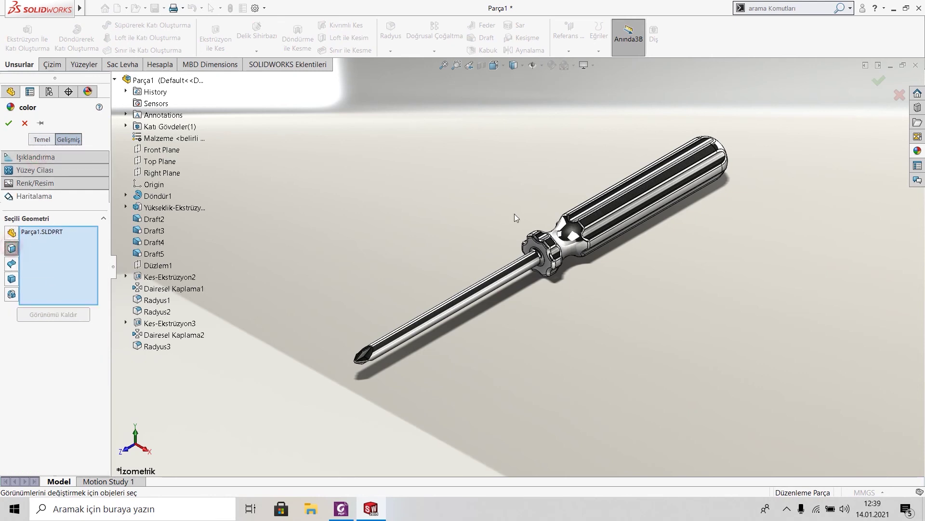
scroll(476, 229, "down", 3)
scroll(391, 207, "down", 2)
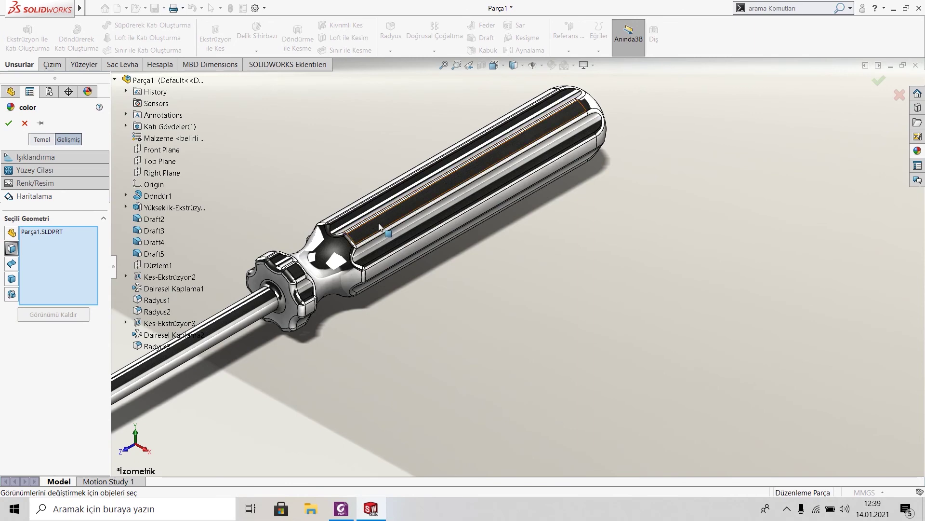
left_click(380, 222)
mouse_move(381, 222)
middle_mouse_down()
mouse_move(356, 215)
mouse_move(419, 209)
mouse_move(377, 211)
middle_mouse_up()
left_click(355, 216)
left_click(340, 233)
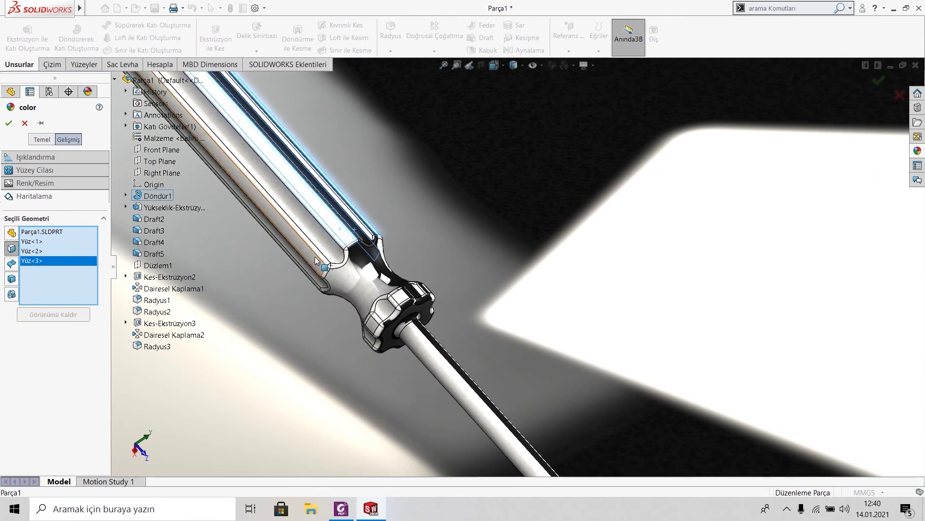
left_click(319, 260)
mouse_move(319, 260)
middle_mouse_down()
mouse_move(445, 168)
mouse_move(488, 171)
mouse_move(455, 196)
middle_mouse_up()
- Add the remaining groove faces until all twelve are selected
left_click(329, 278)
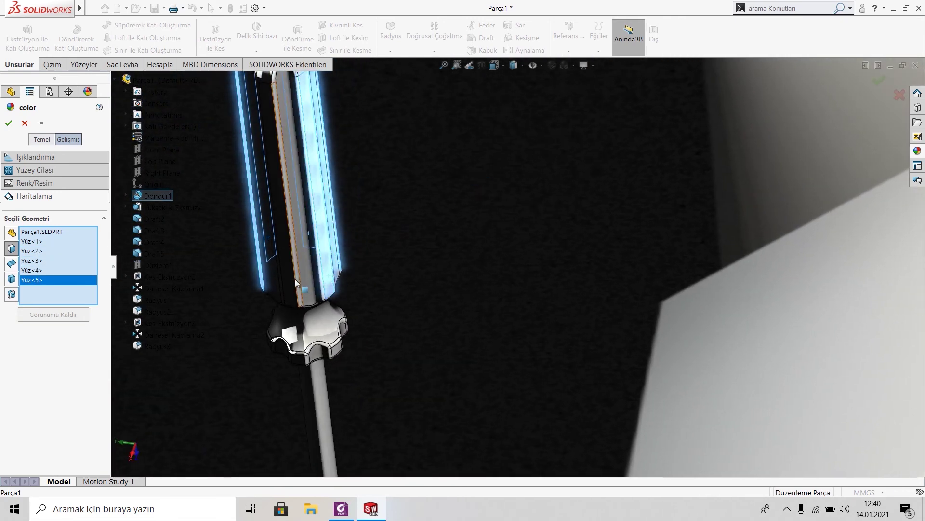
left_click(296, 278)
left_click(338, 345)
mouse_move(315, 326)
middle_mouse_down()
mouse_move(399, 219)
mouse_move(325, 336)
mouse_move(374, 347)
middle_mouse_up()
left_click(298, 367)
left_click(278, 347)
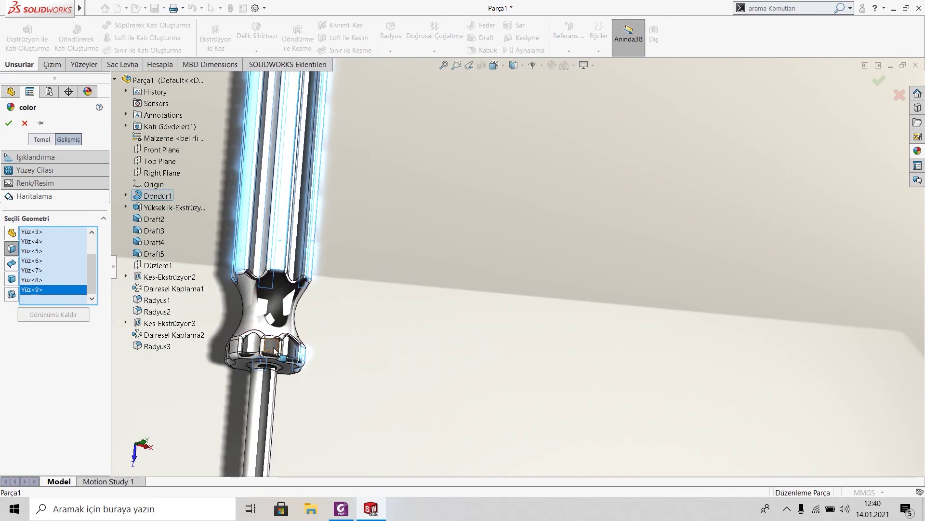
left_click(236, 348)
middle_click_drag(236, 348, 175, 288)
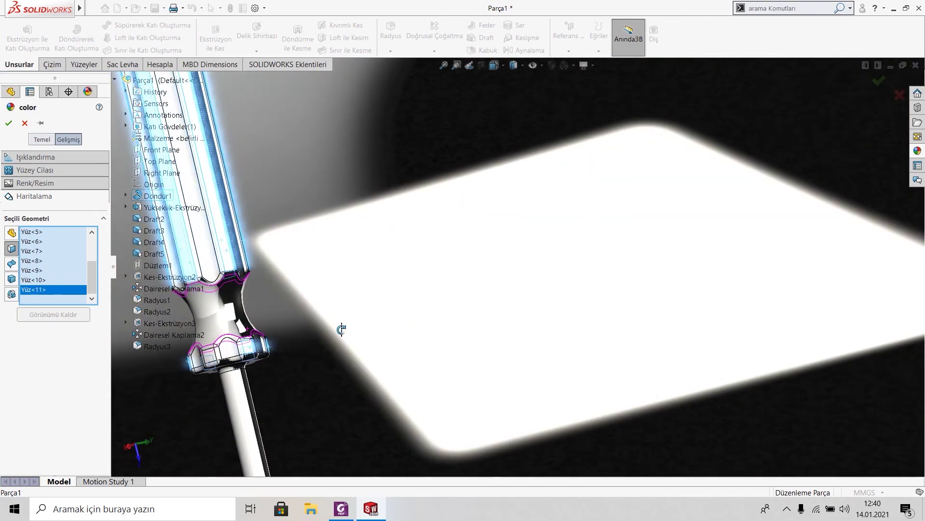
left_click(212, 358)
mouse_move(212, 357)
middle_mouse_down()
mouse_move(347, 303)
mouse_move(496, 289)
mouse_move(324, 282)
mouse_move(296, 271)
mouse_move(186, 275)
mouse_move(75, 235)
middle_mouse_up()
key("f")
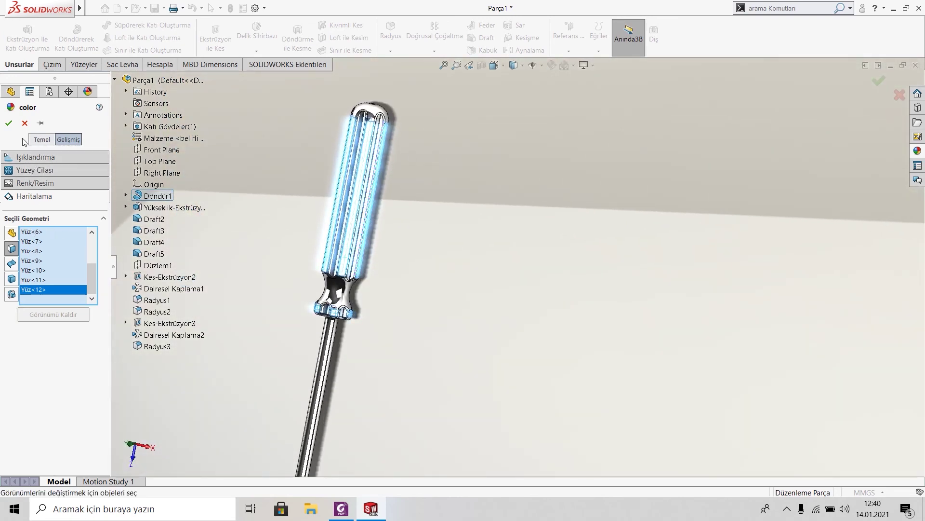
- Colour the selected groove faces yellow and close the appearance editor
left_click(38, 141)
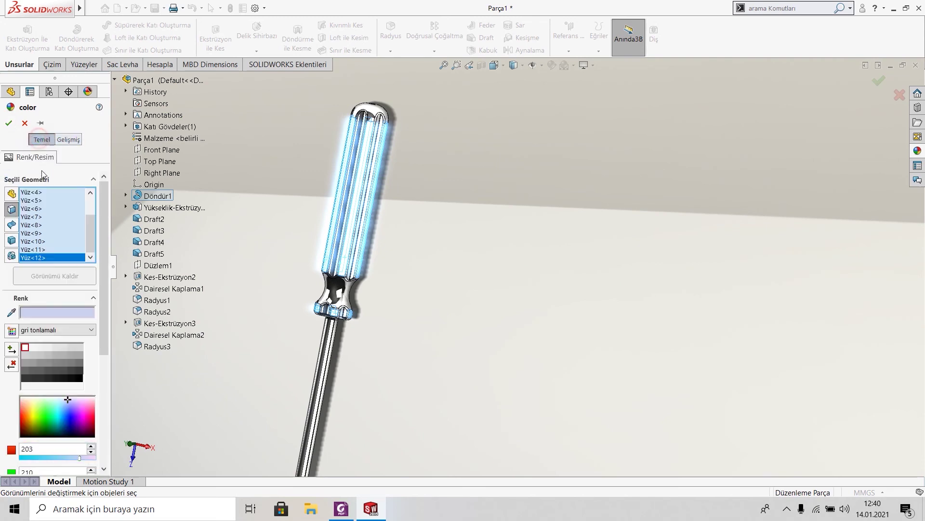
double_click(38, 313)
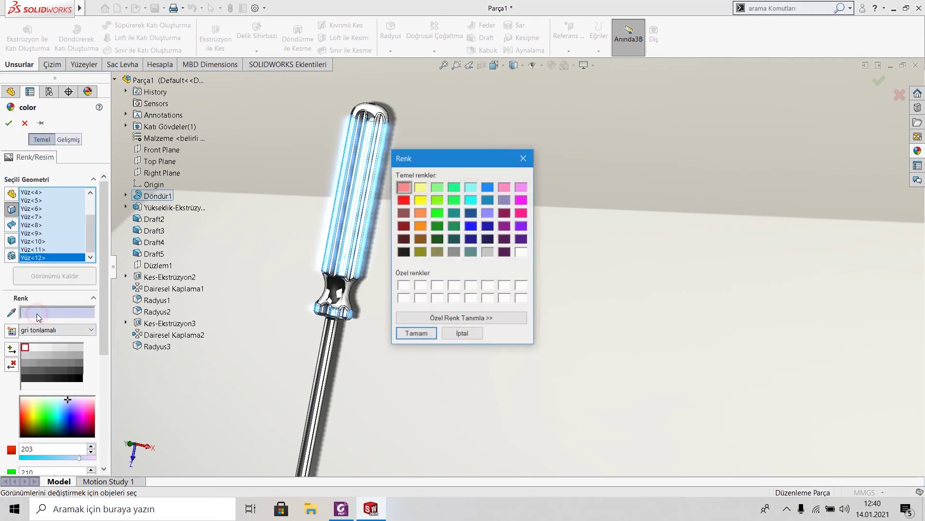
left_click(428, 333)
left_click(9, 123)
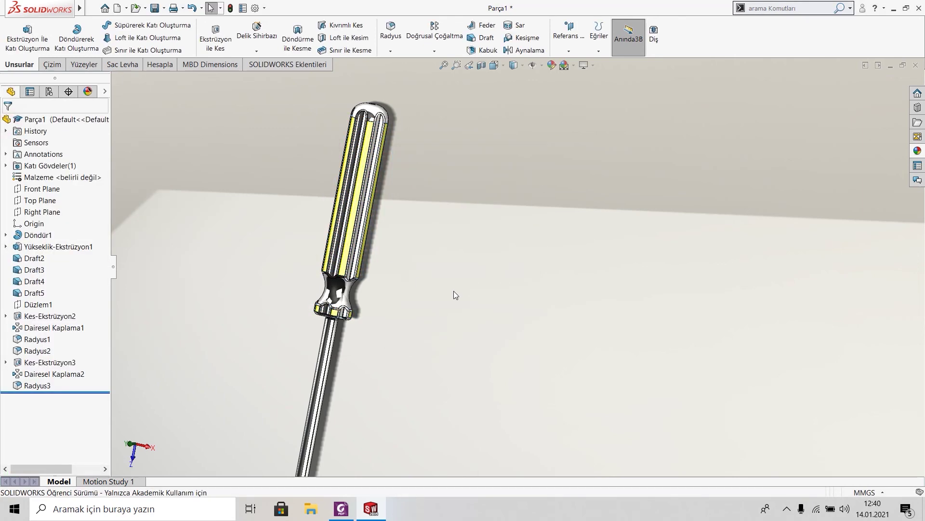
- Show the finished screwdriver in isometric view and compare it with the PDF drawing
key("ctrl+7")
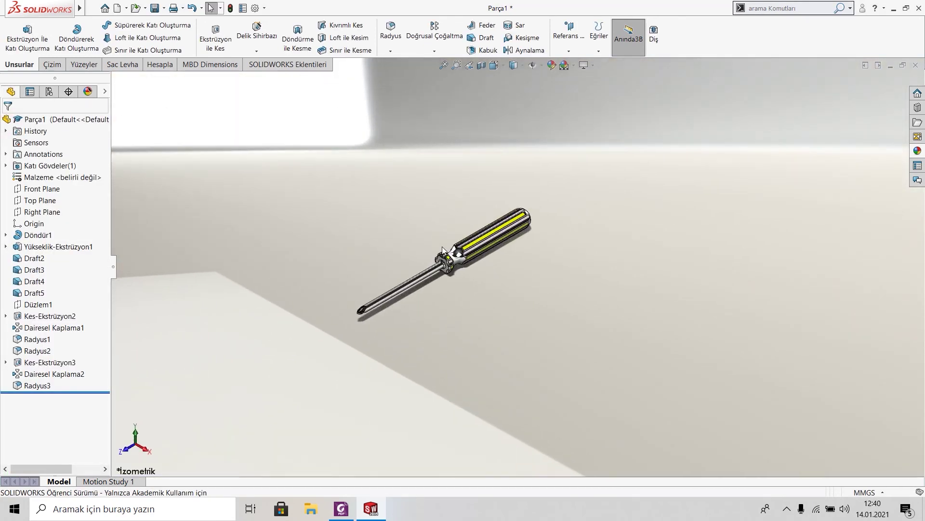
scroll(443, 250, "down", 5)
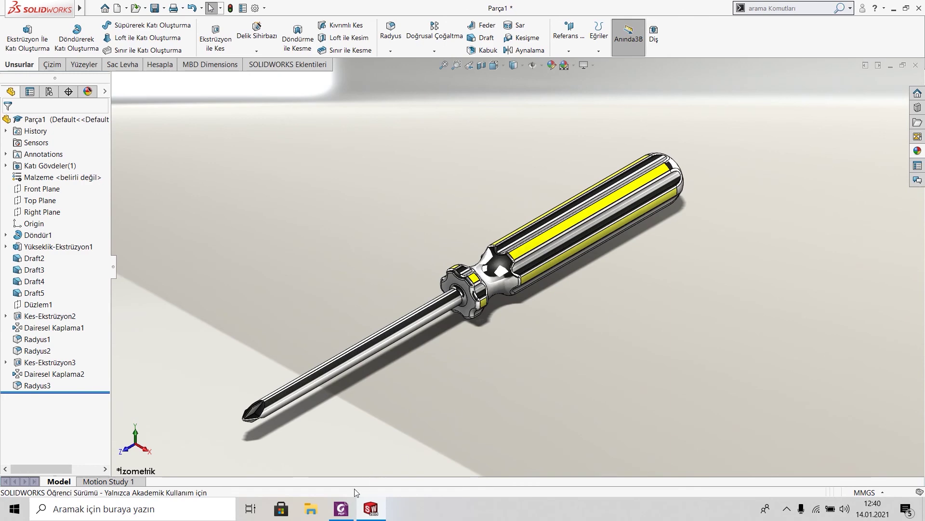
left_click(341, 508)
scroll(457, 356, "down", 3)
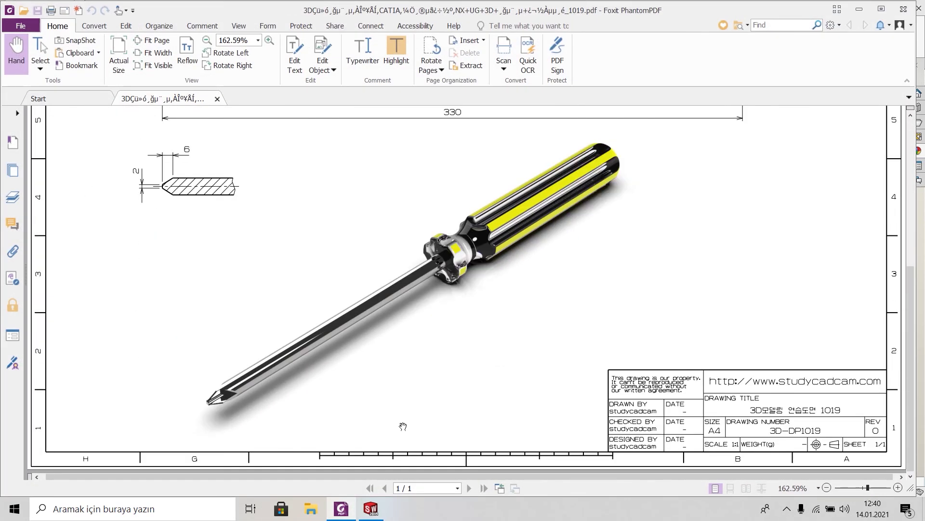
key("alt+Tab")
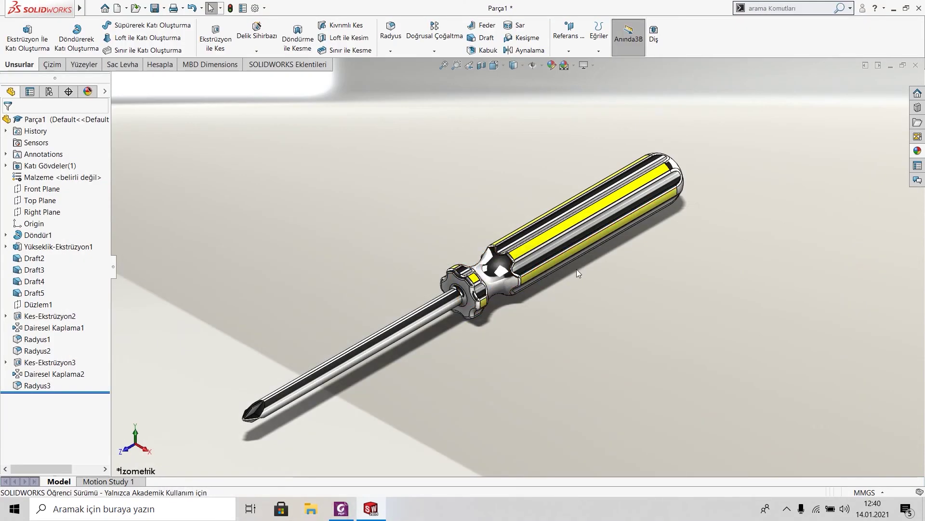